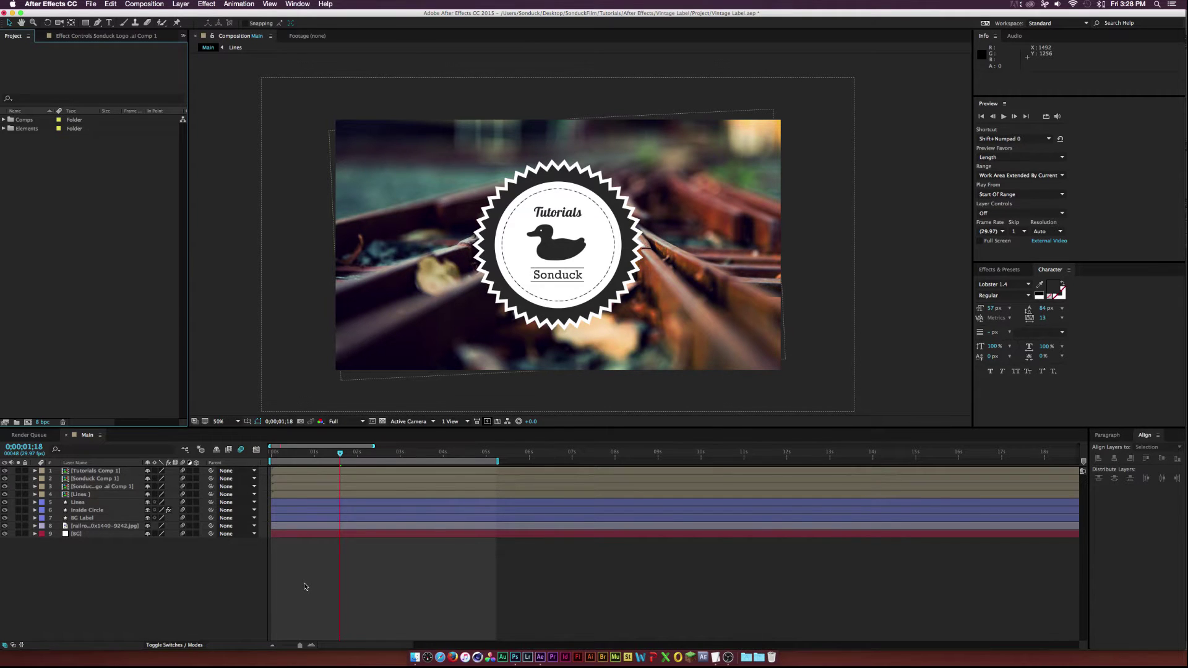
- Switch to Finder, preview the finished Vintage Label.mov render, and return to After Effects
key(super+Tab)
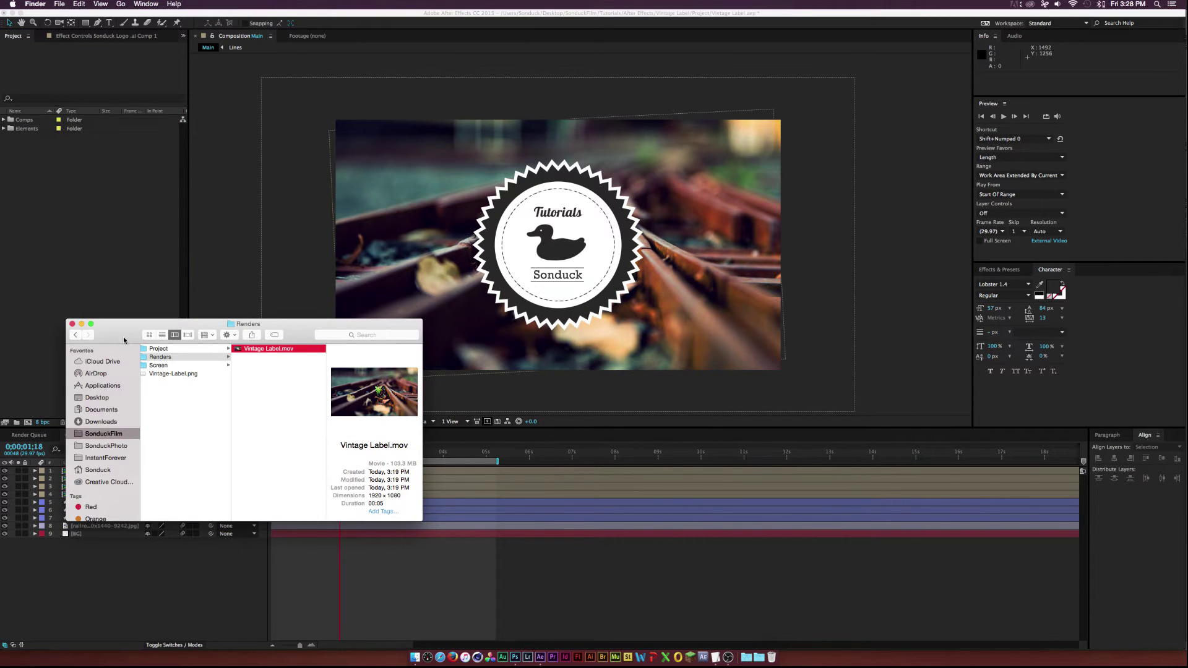
key(space)
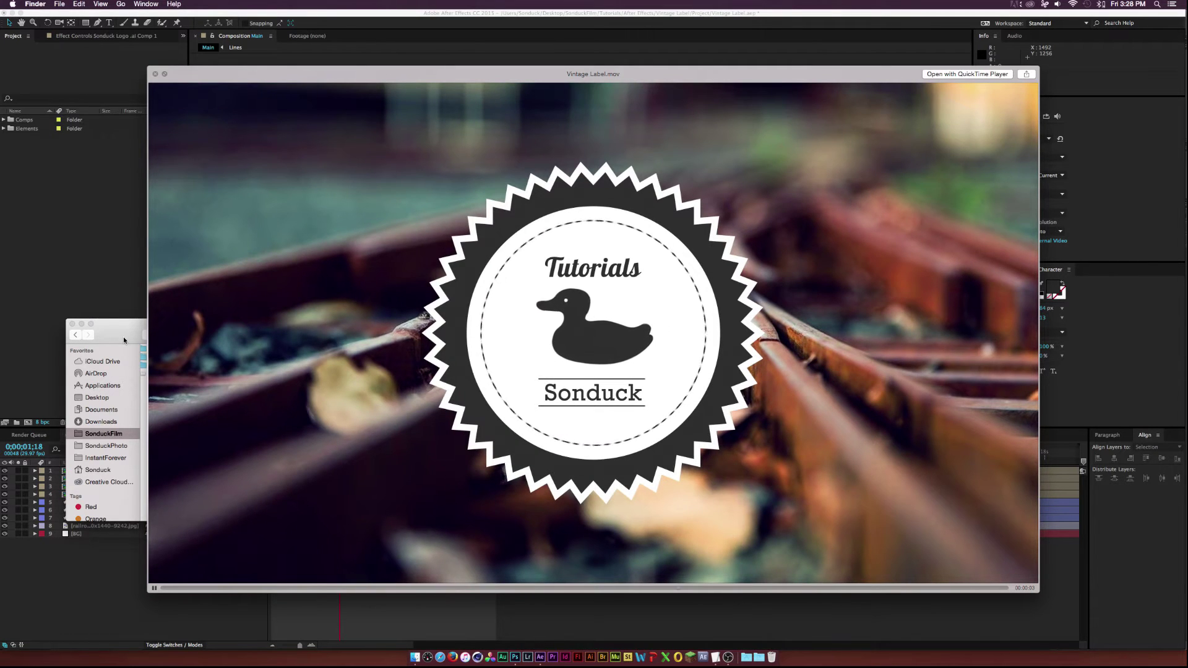
key(space)
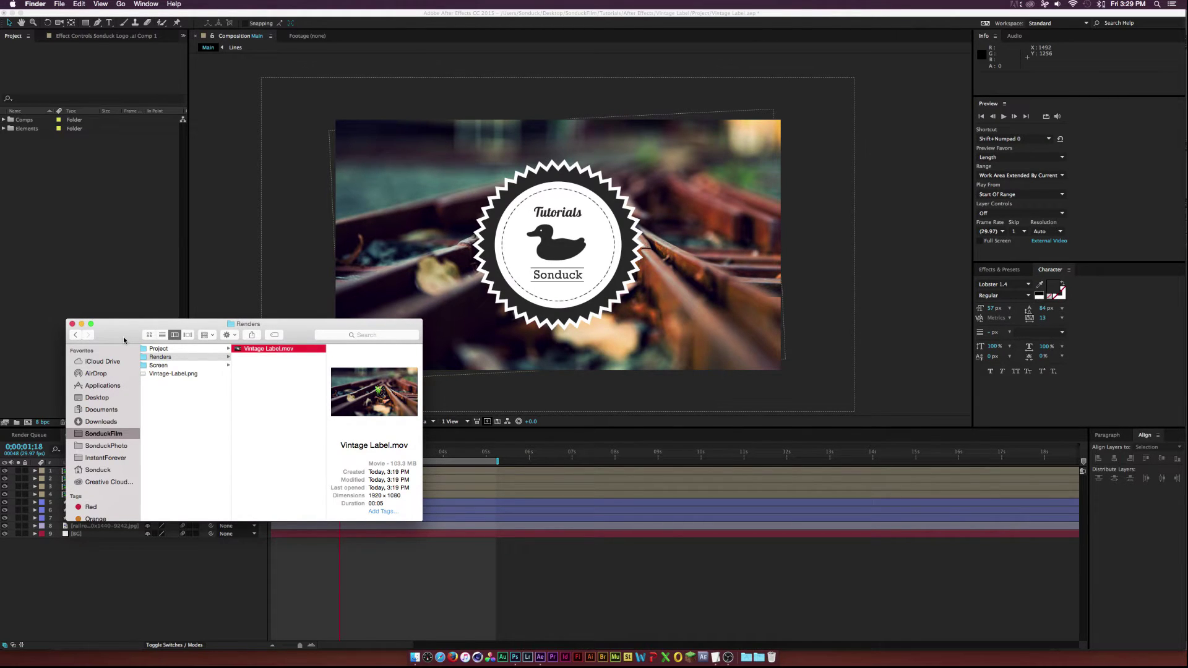
click(115, 254)
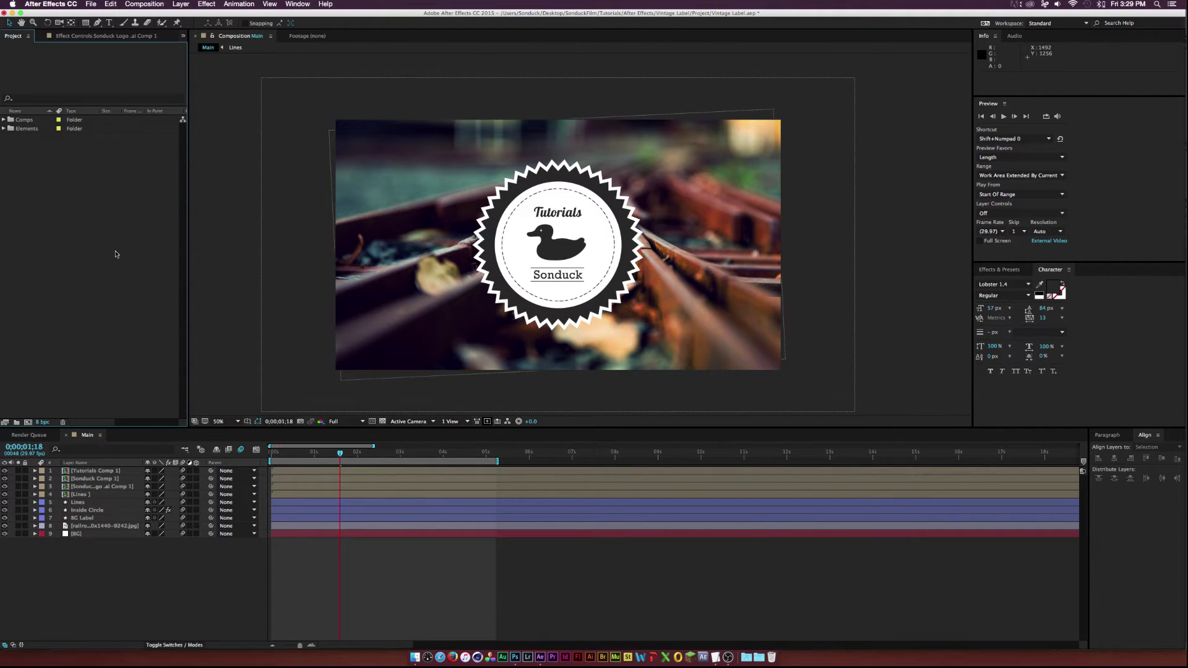
- Create a new composition named "Main tut" using the HDTV 1080 29.97 preset
click(26, 423)
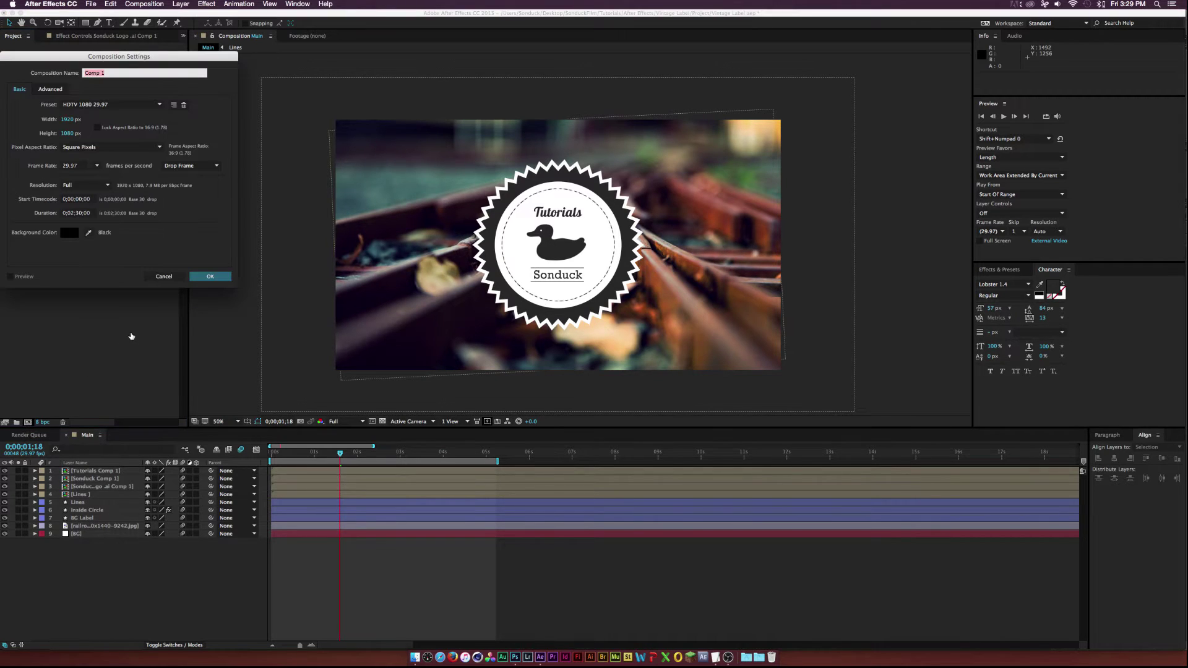
text(Main tut)
key(Return)
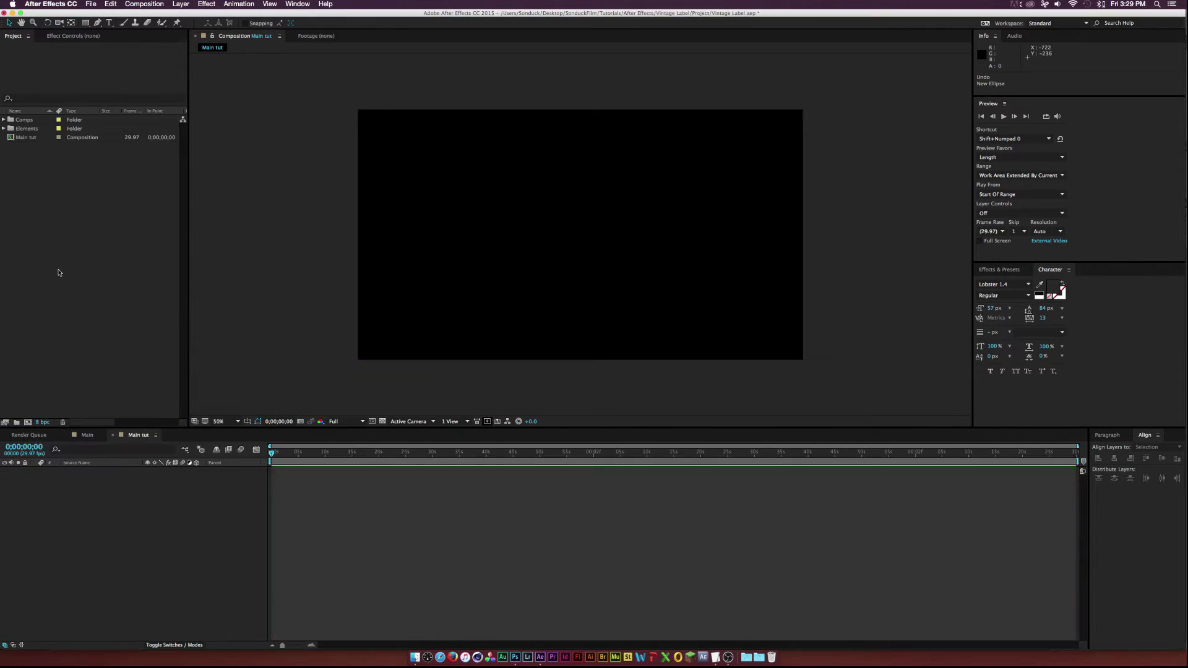
- Draw a large dark grey circle with the Ellipse tool and centre it horizontally and vertically in the composition
drag(86, 23, 108, 43)
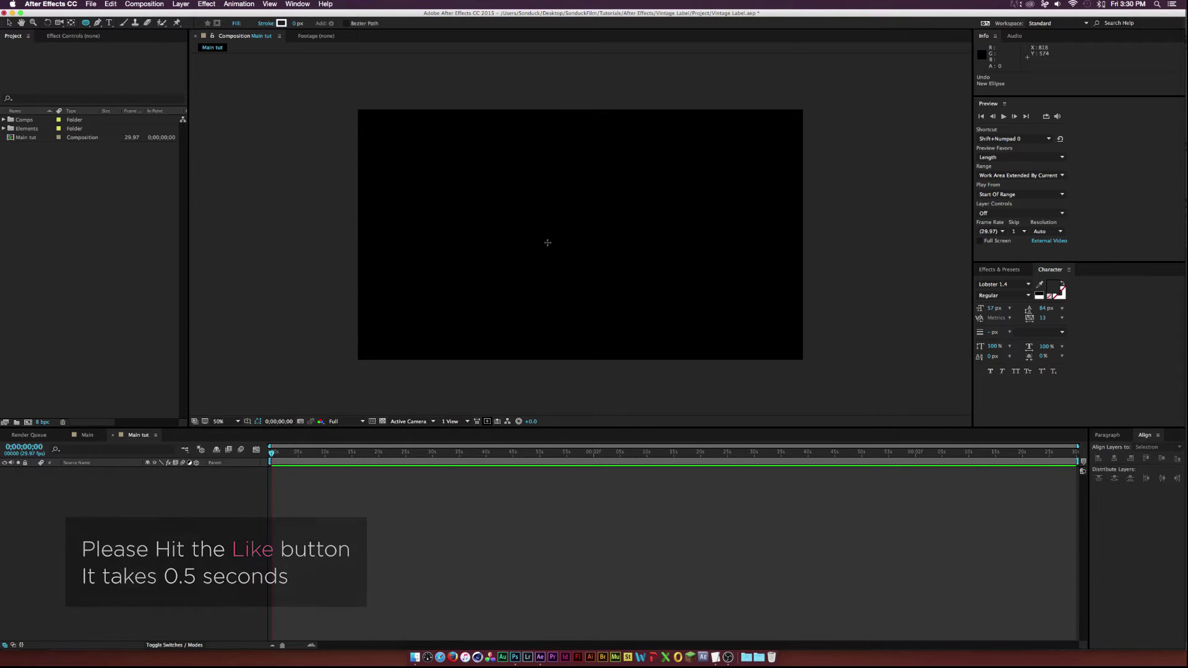
drag(543, 238, 626, 52)
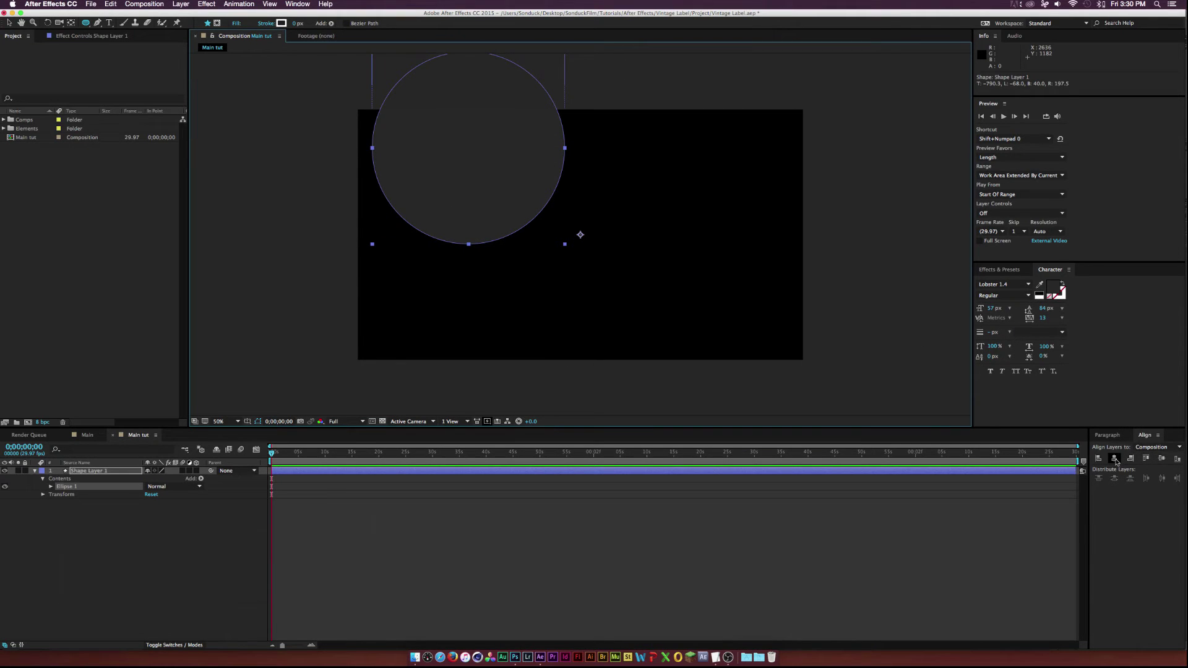
click(1114, 459)
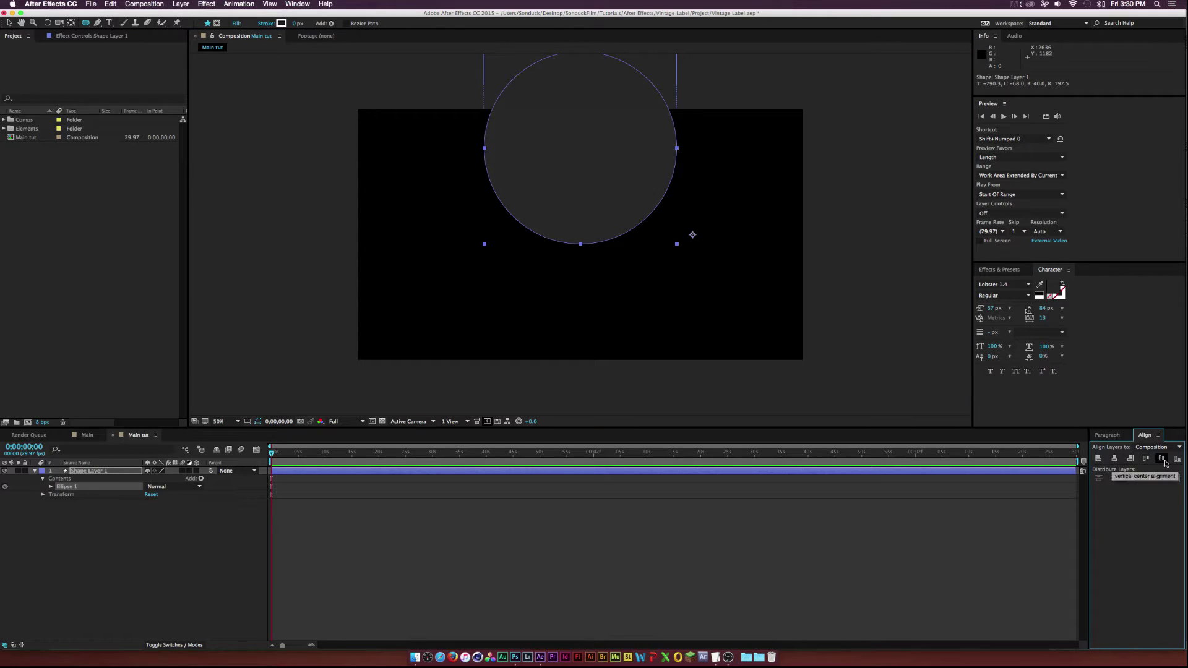
click(1161, 459)
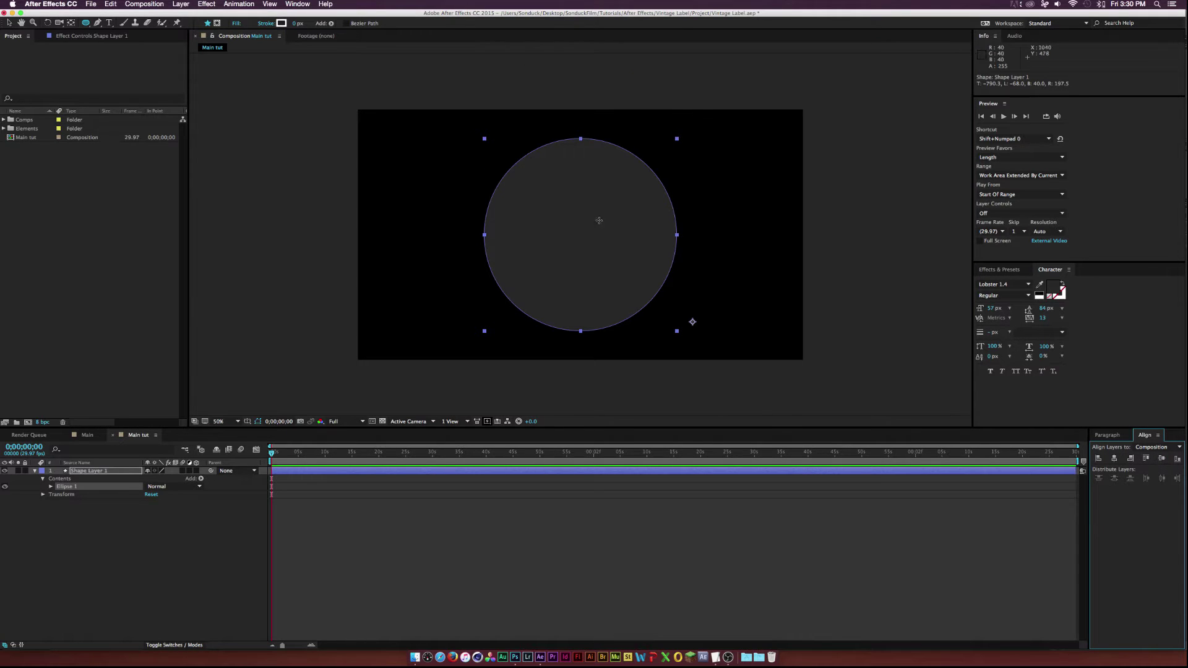
key(v)
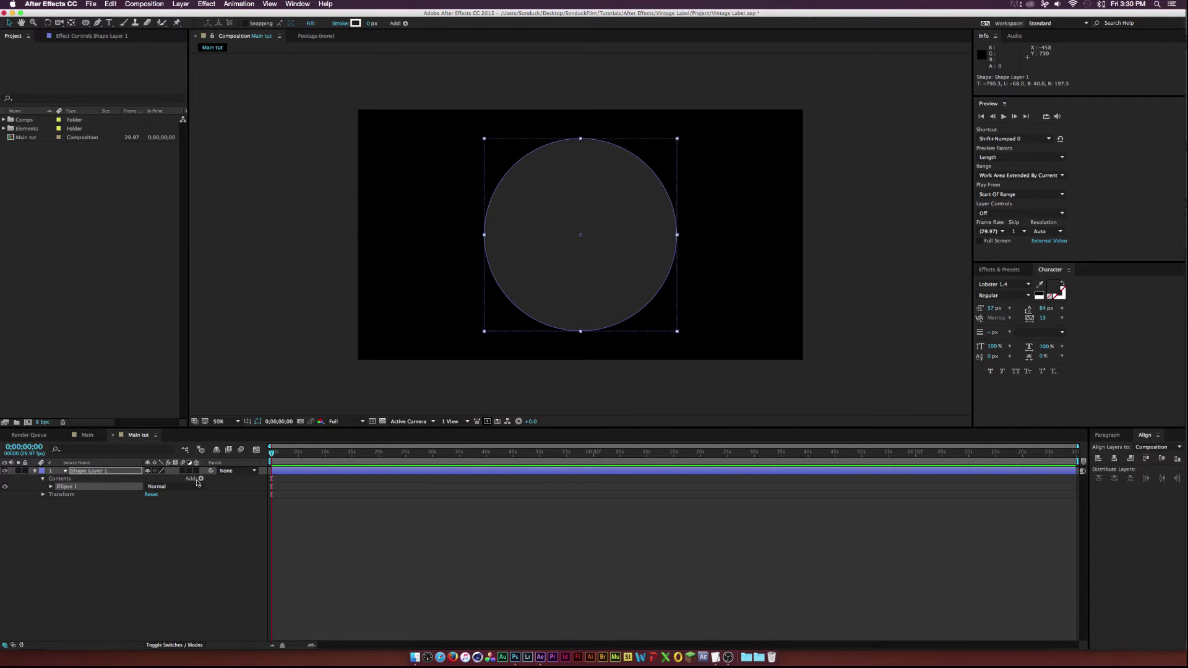
- Add a Zig Zag to the circle with a size of 33 and 13 ridges per segment
click(200, 478)
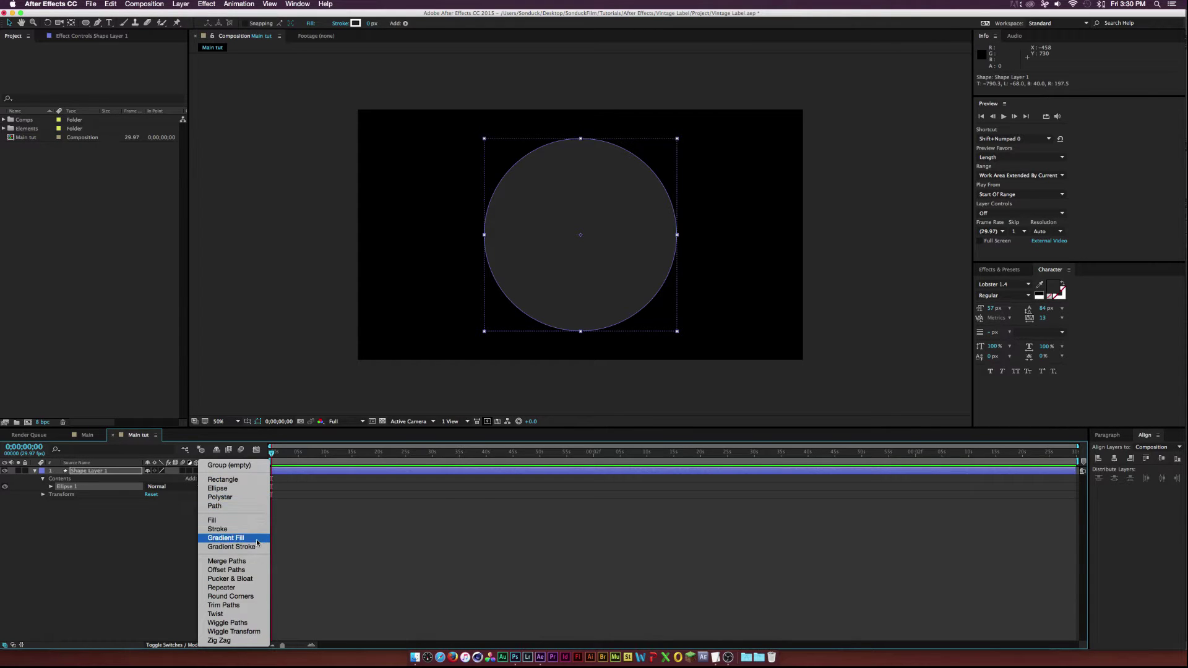
click(224, 644)
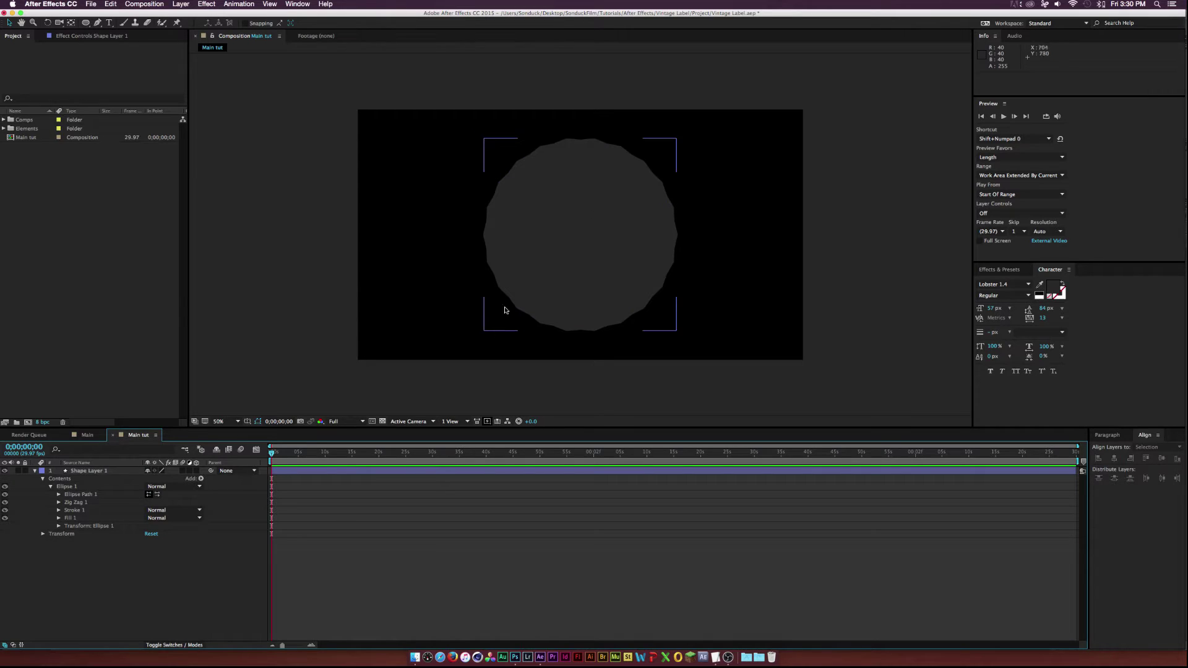
click(58, 503)
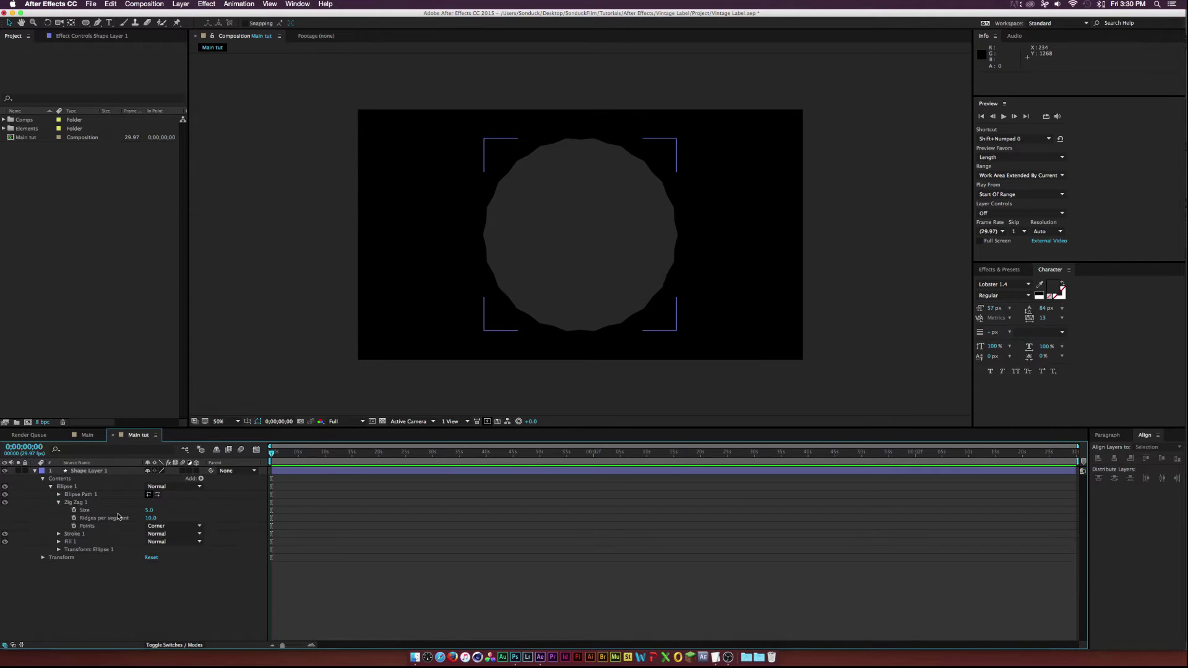
mouse_move(149, 513)
mouse_down()
mouse_move(179, 519)
mouse_move(141, 509)
mouse_up()
click(141, 606)
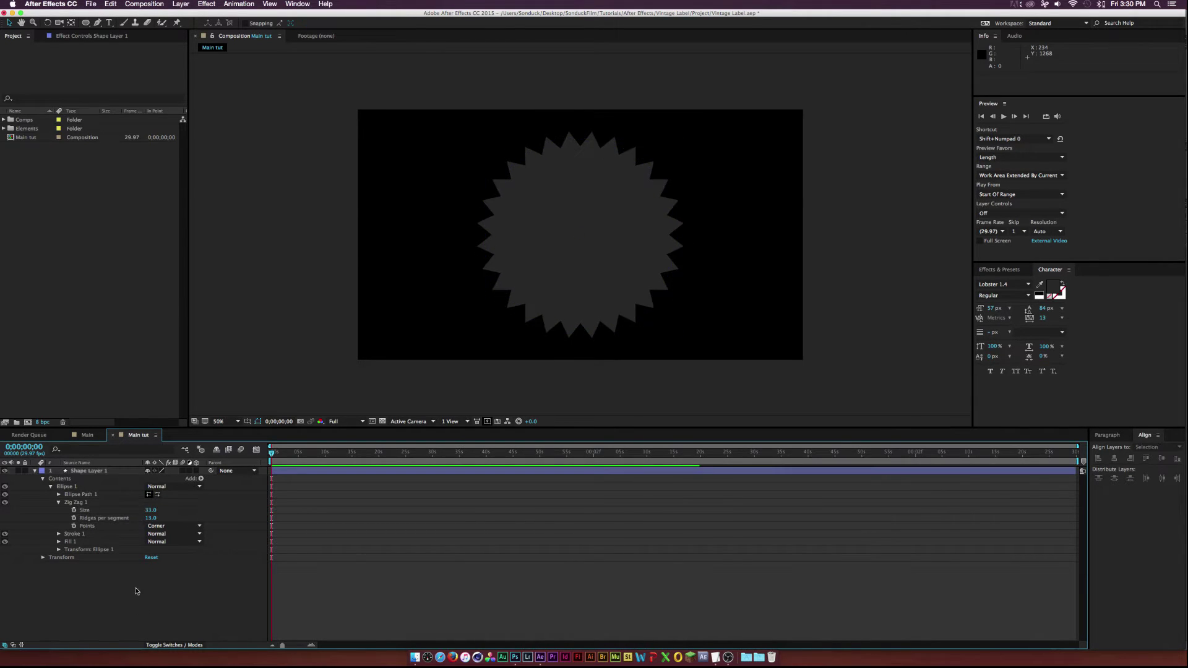
- Rename the jagged circle's shape layer to "Label BG"
click(498, 237)
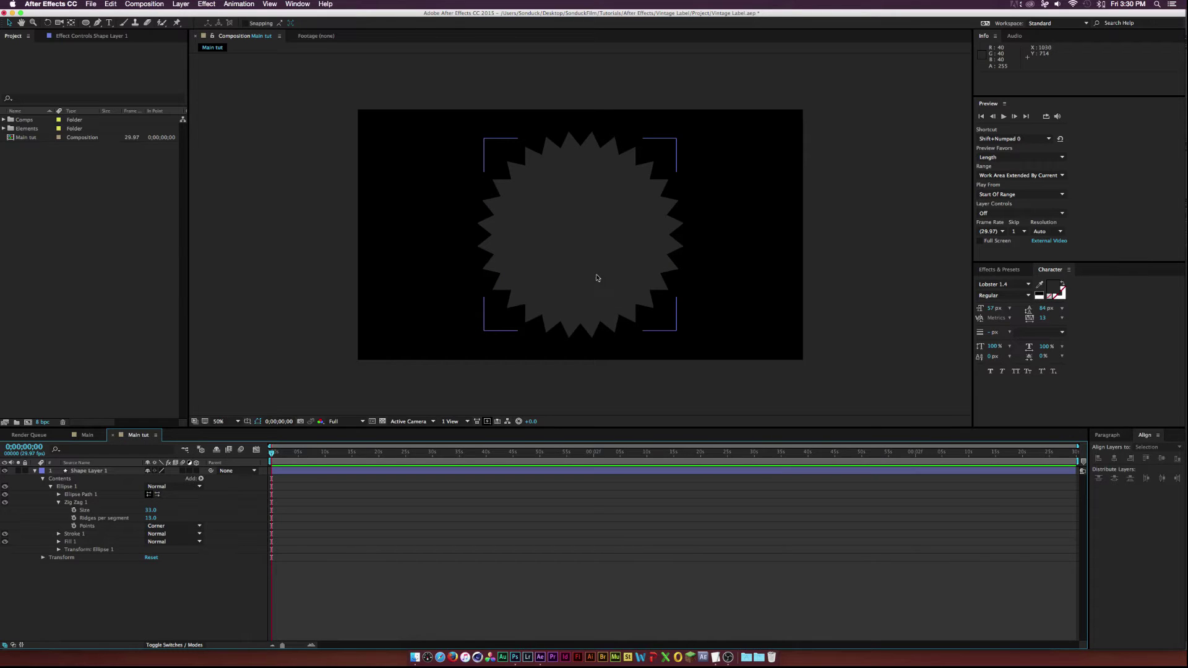
click(74, 471)
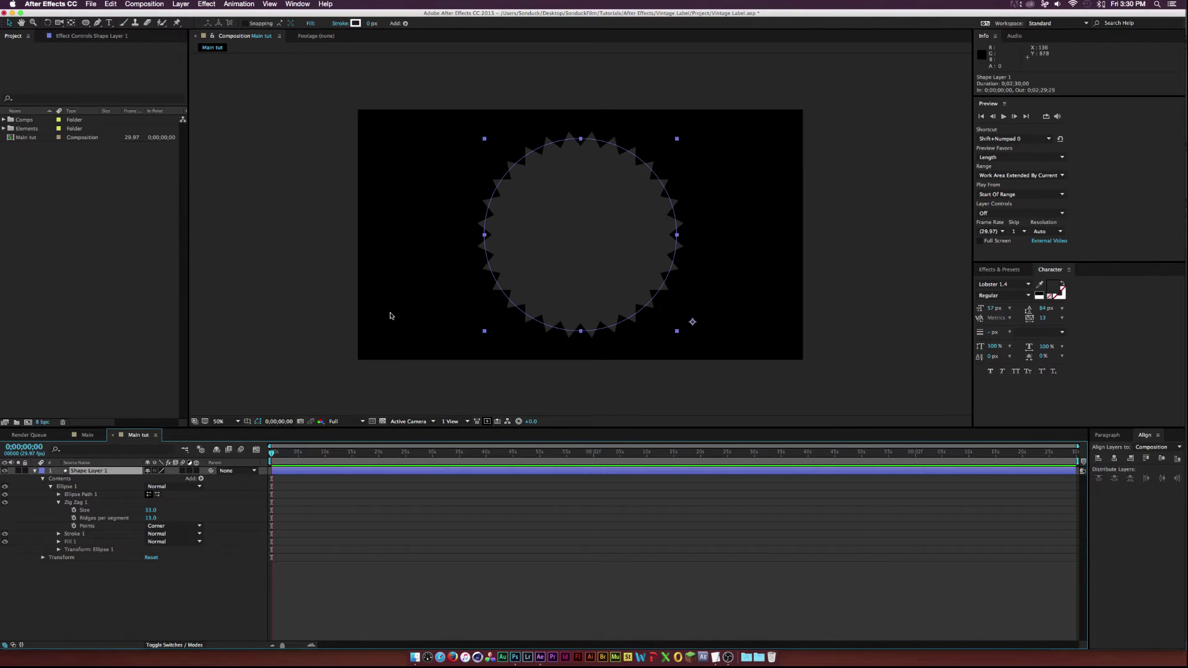
key(Return)
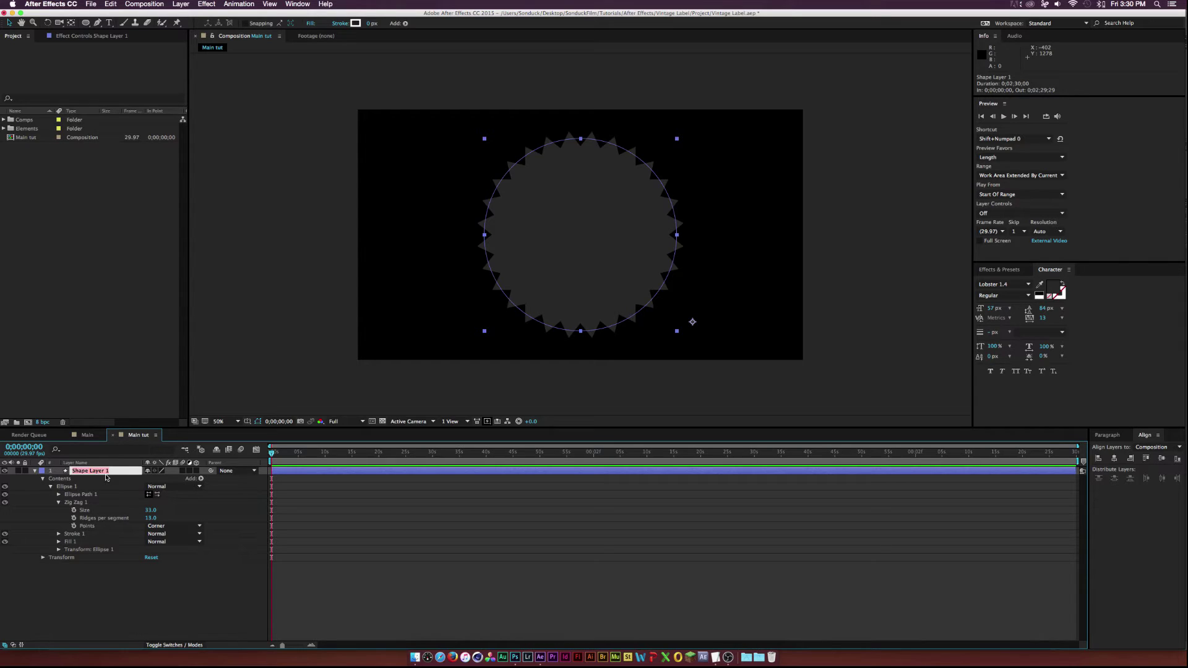
text(Label BG)
key(Return)
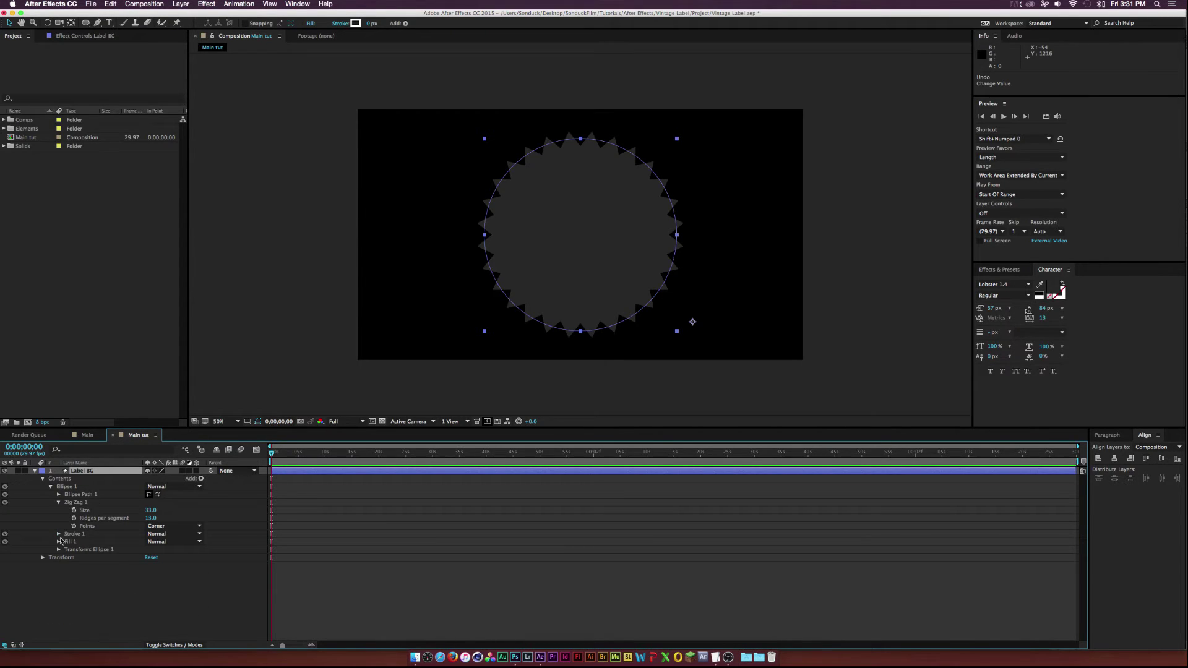
- Set the Label BG shape's white stroke width to 22, collapse the layer's properties and deselect it
click(59, 534)
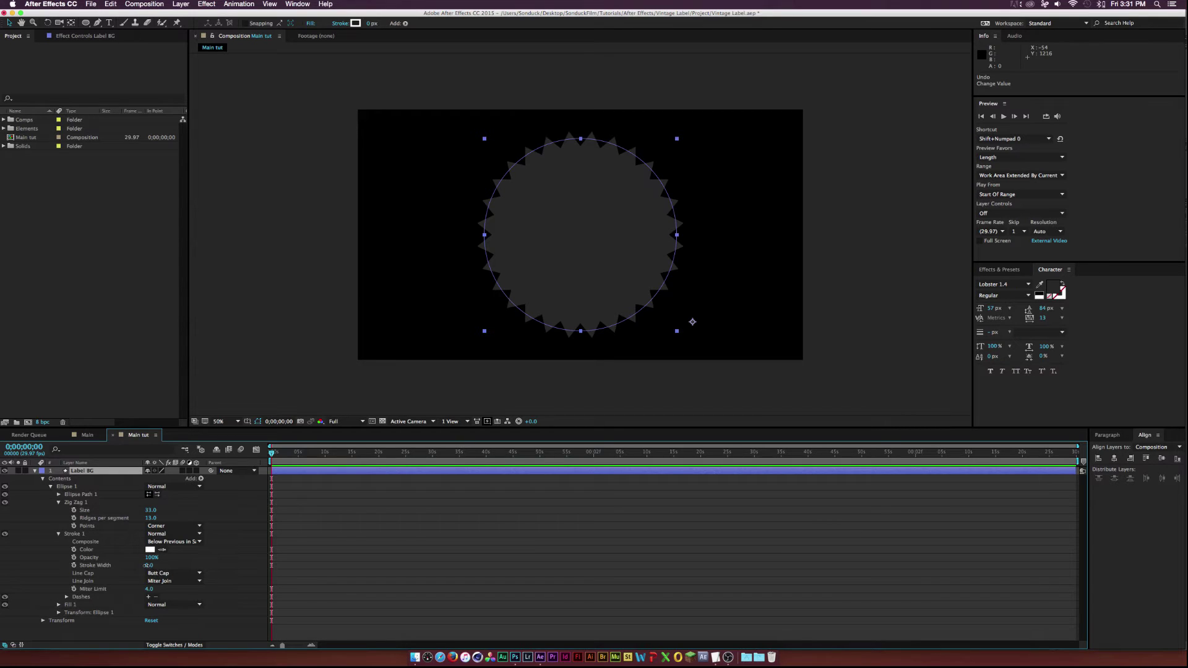
drag(147, 564, 156, 565)
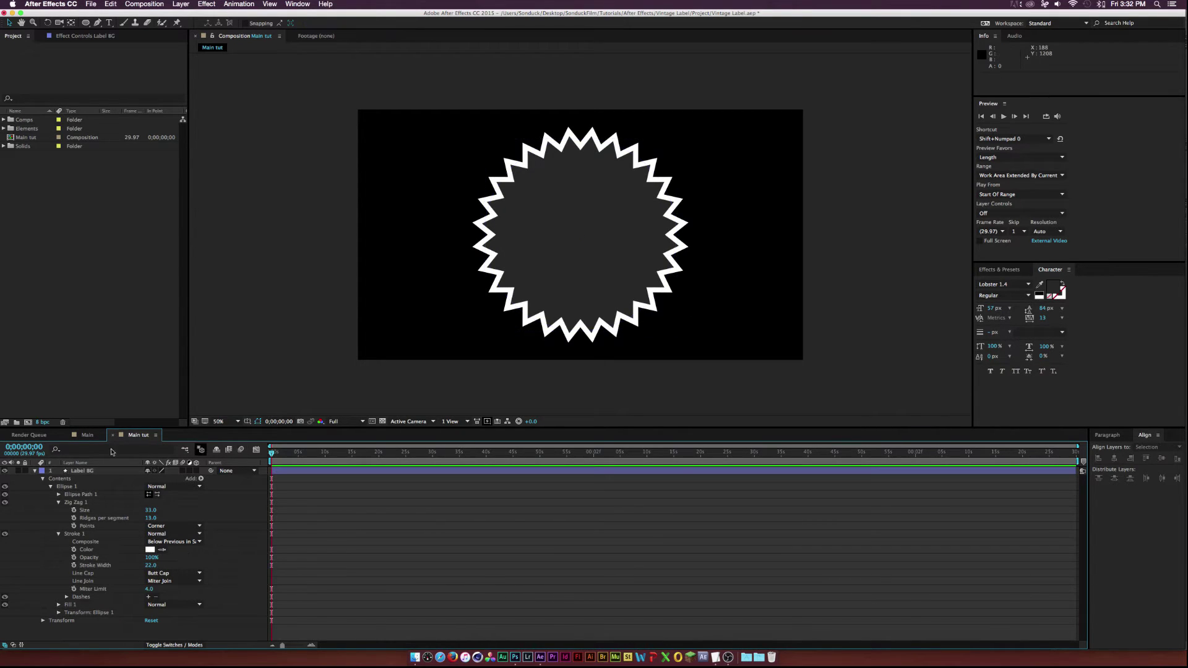
click(35, 470)
key(F2)
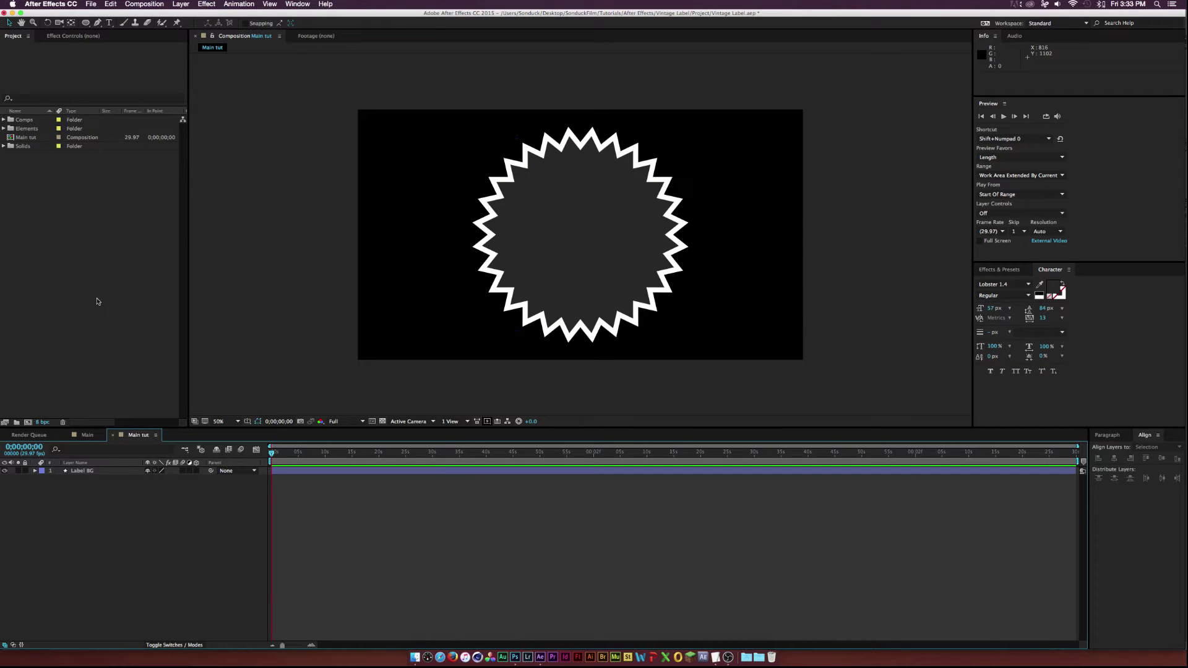
- Draw a white circle on a new shape layer and centre it over the jagged label
click(86, 23)
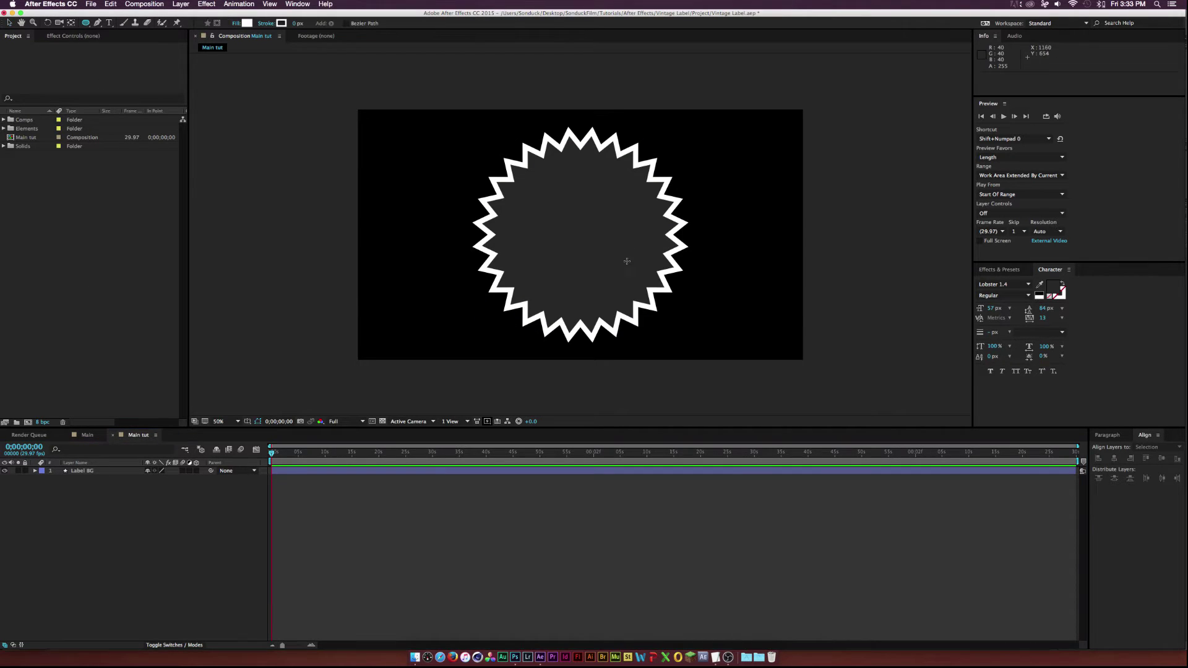
click(571, 235)
drag(571, 236, 411, 76)
drag(665, 71, 674, 58)
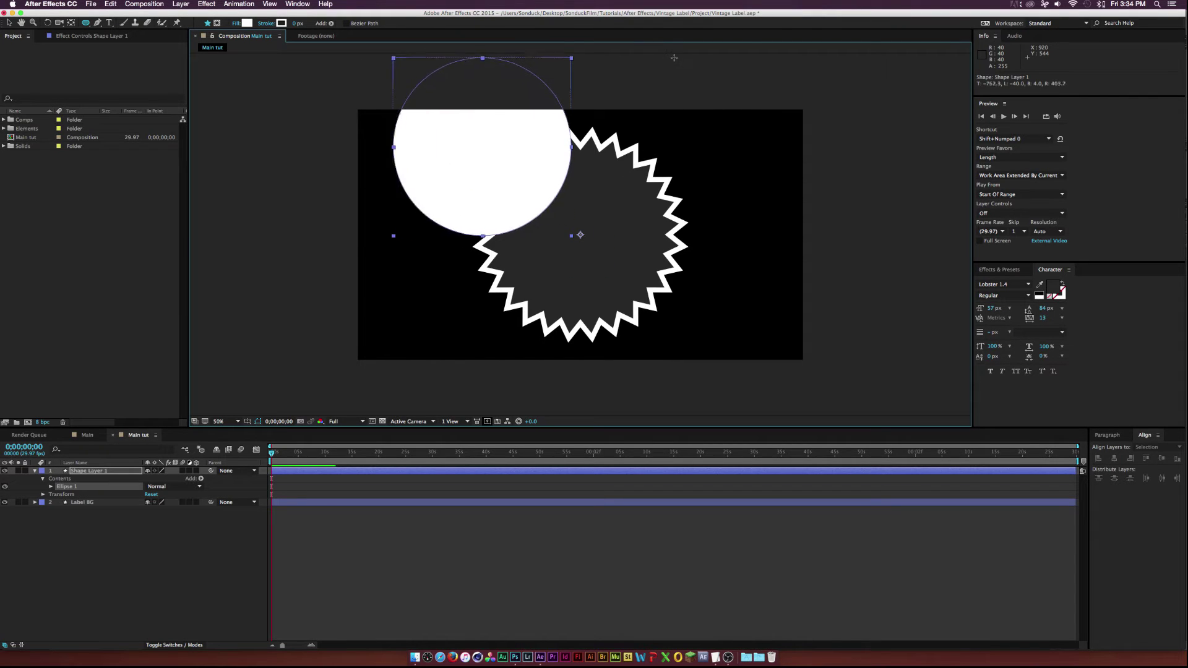
click(1115, 458)
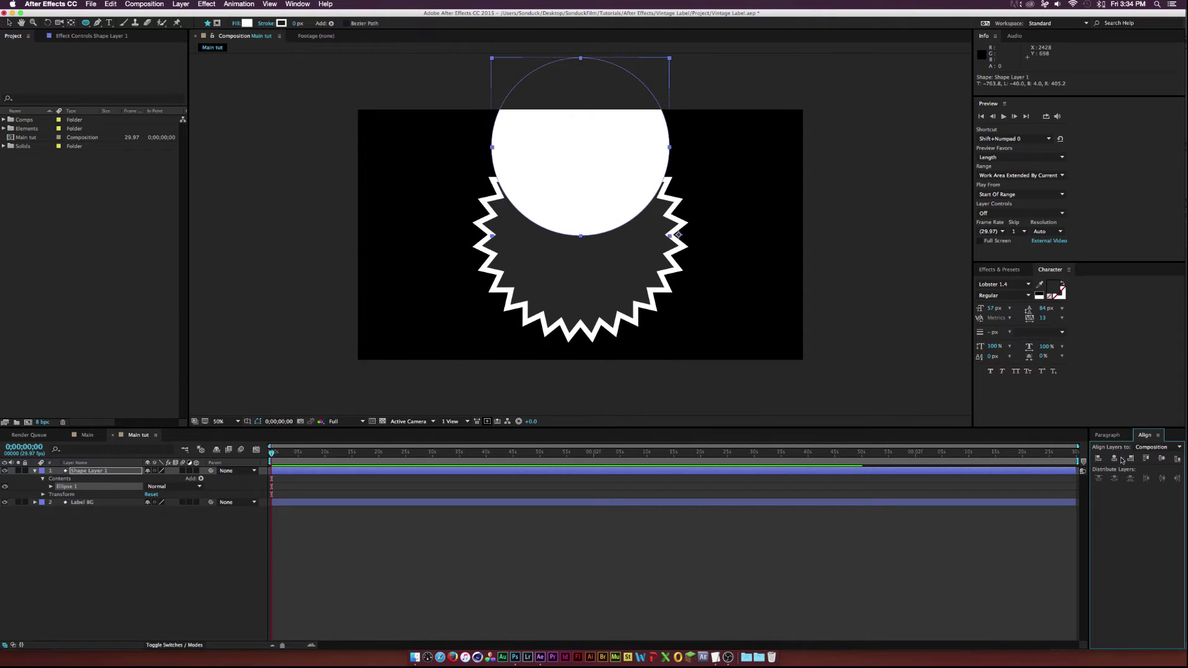
key(super+z)
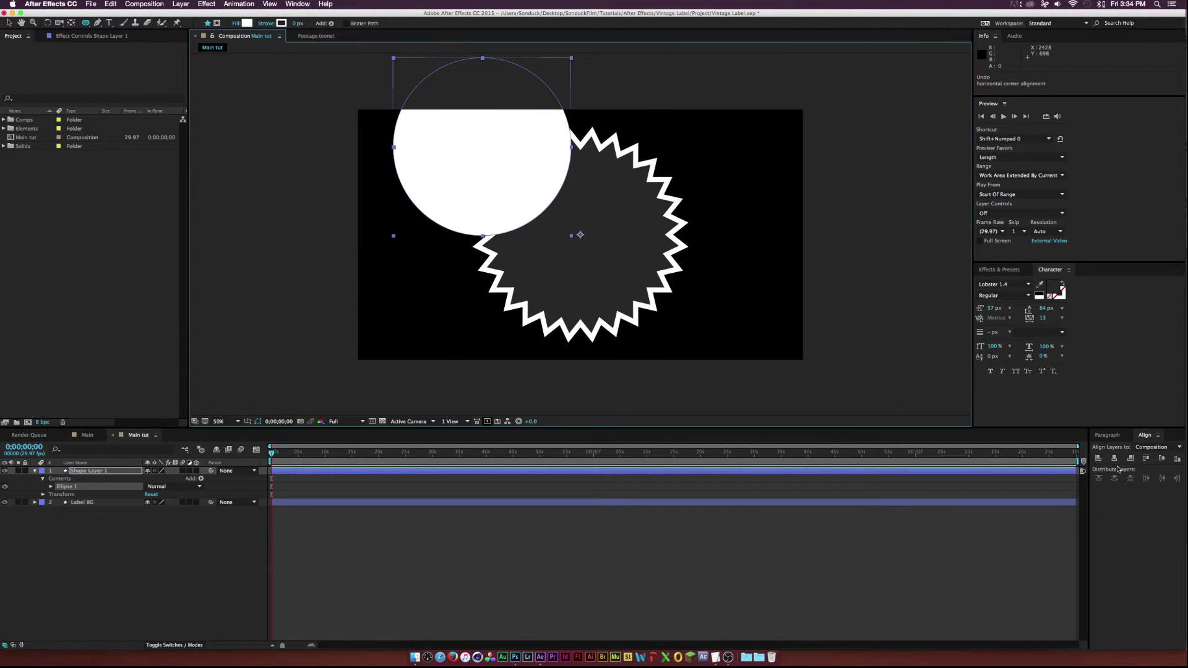
click(1145, 459)
click(1161, 458)
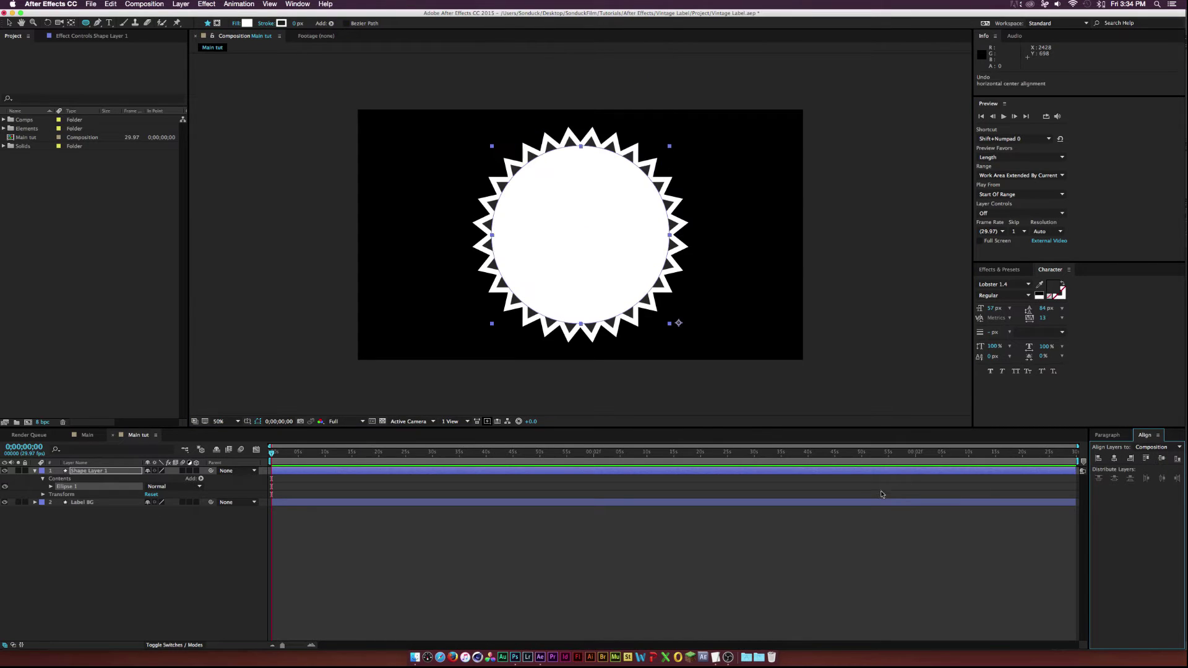
- Scale the white circle down to 80% and centre it in the composition again
key(s)
drag(163, 478, 150, 478)
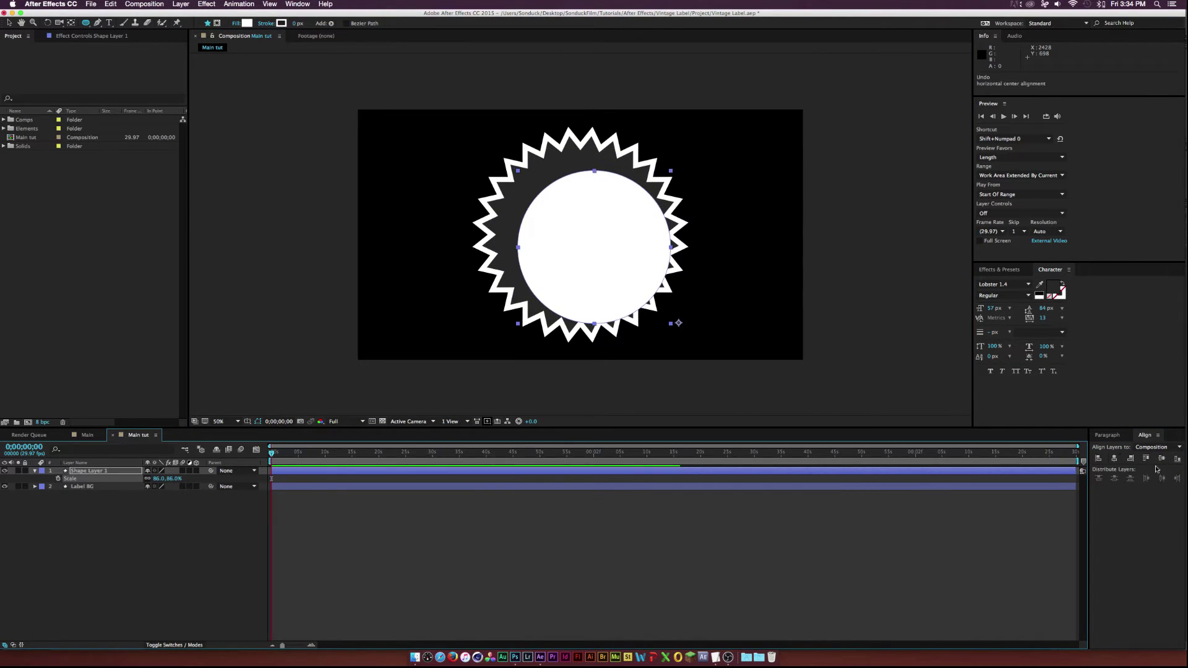
click(1118, 460)
click(1161, 458)
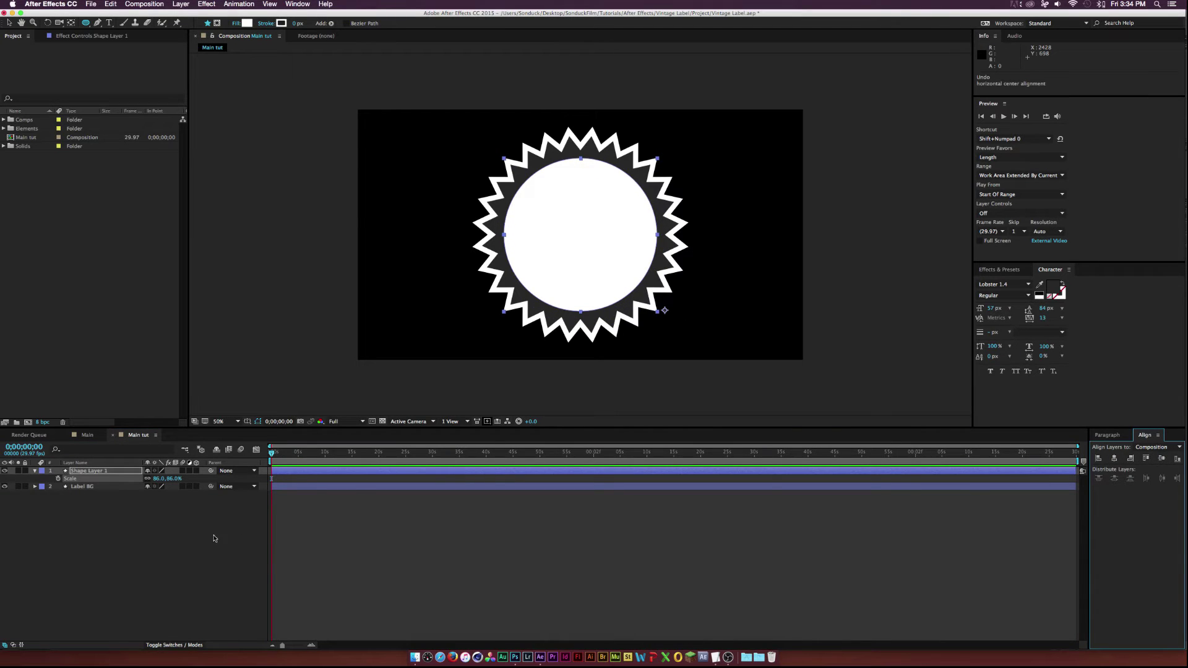
click(163, 541)
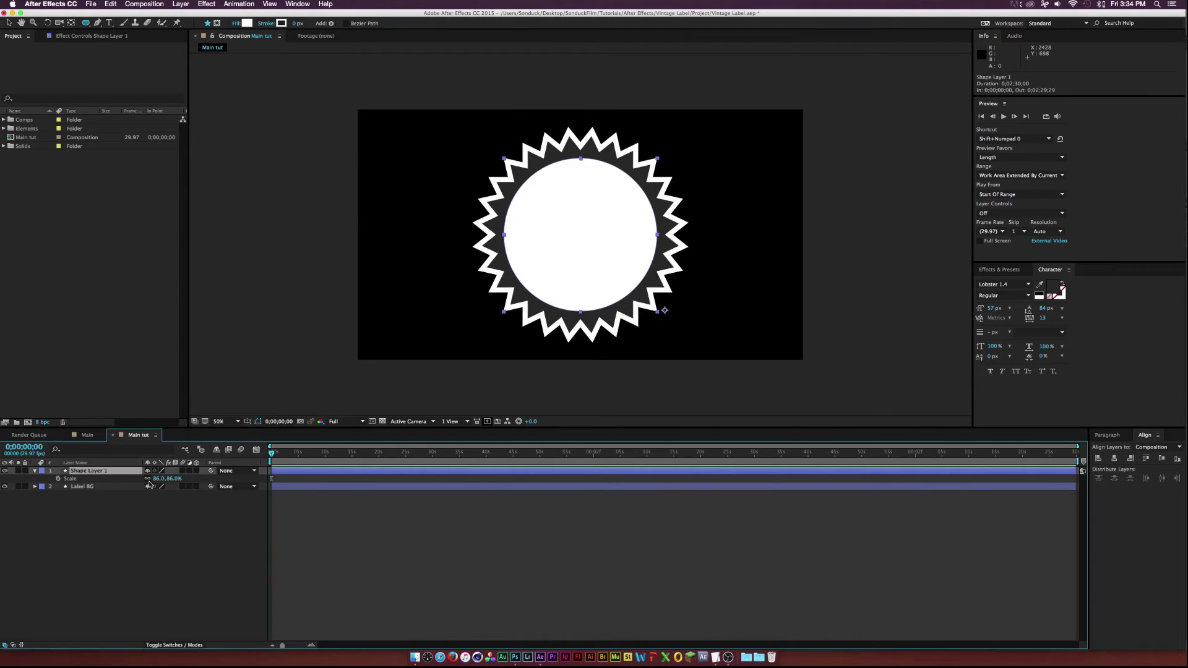
drag(162, 478, 157, 479)
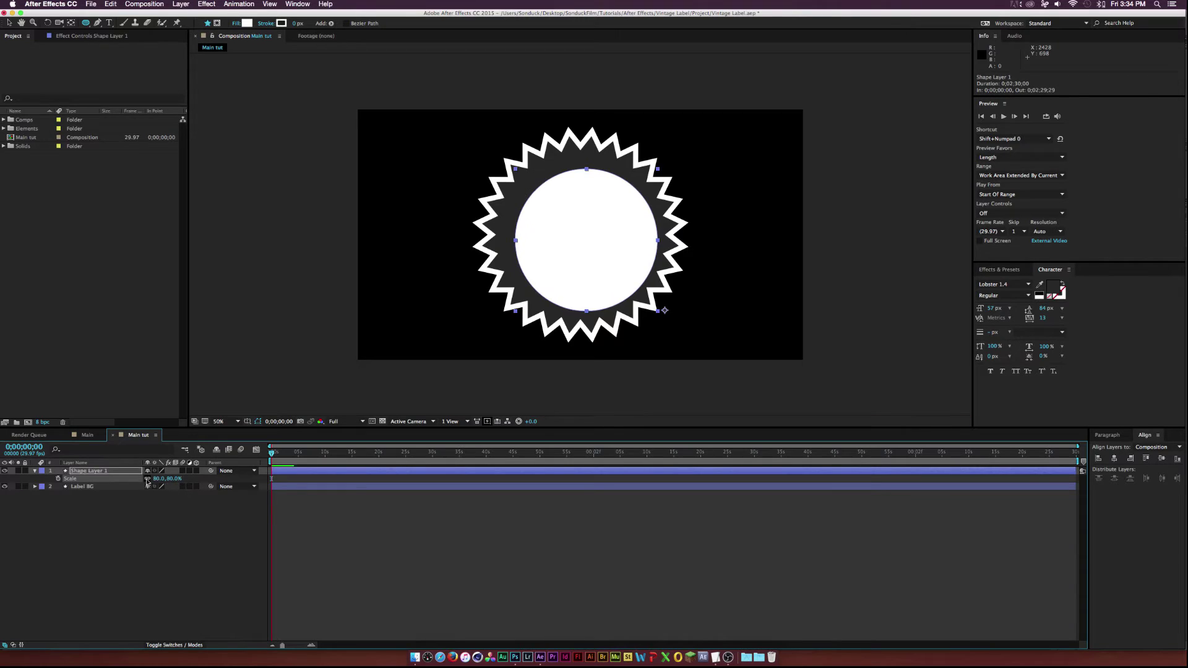
click(1114, 459)
click(1161, 459)
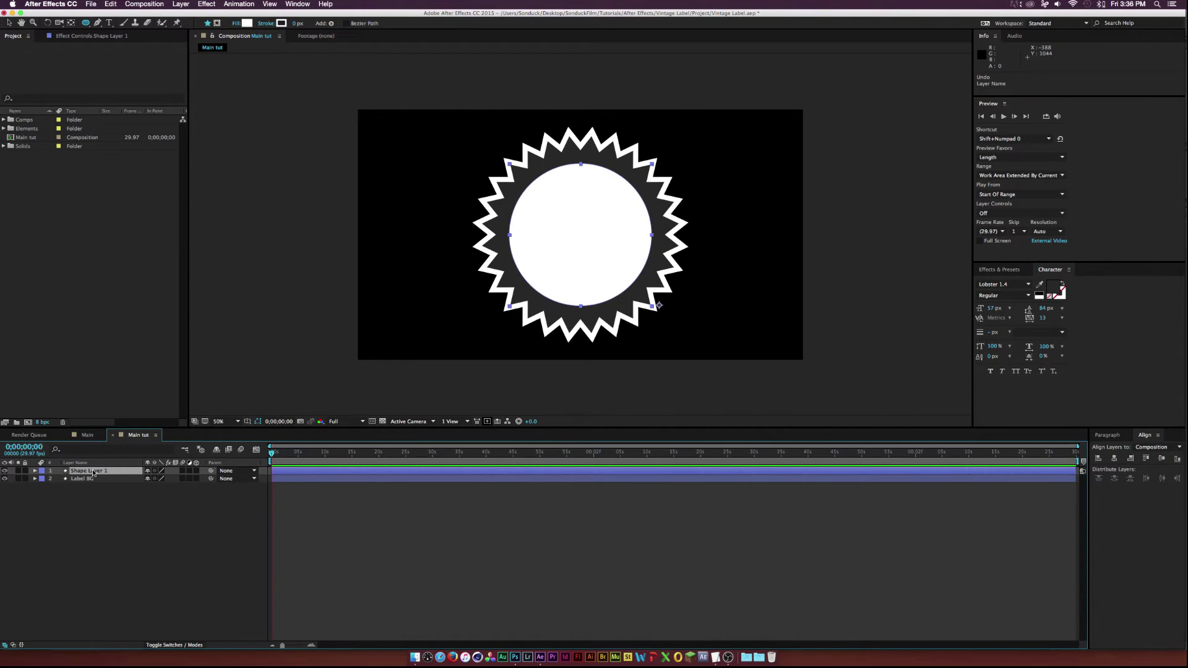
- Rename the white circle's shape layer to "Inside Circle"
key(Return)
key(BackSpace)
text(Inside Circle)
key(Return)
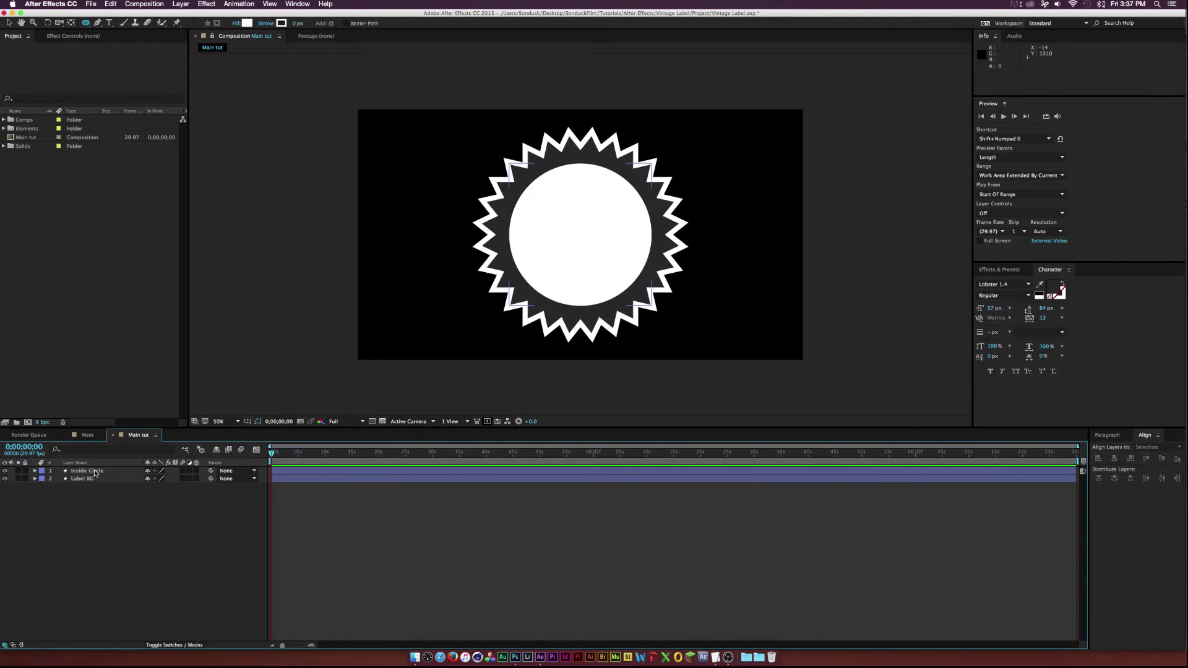
- Duplicate the Inside Circle layer and select the copy
click(96, 472)
click(101, 3)
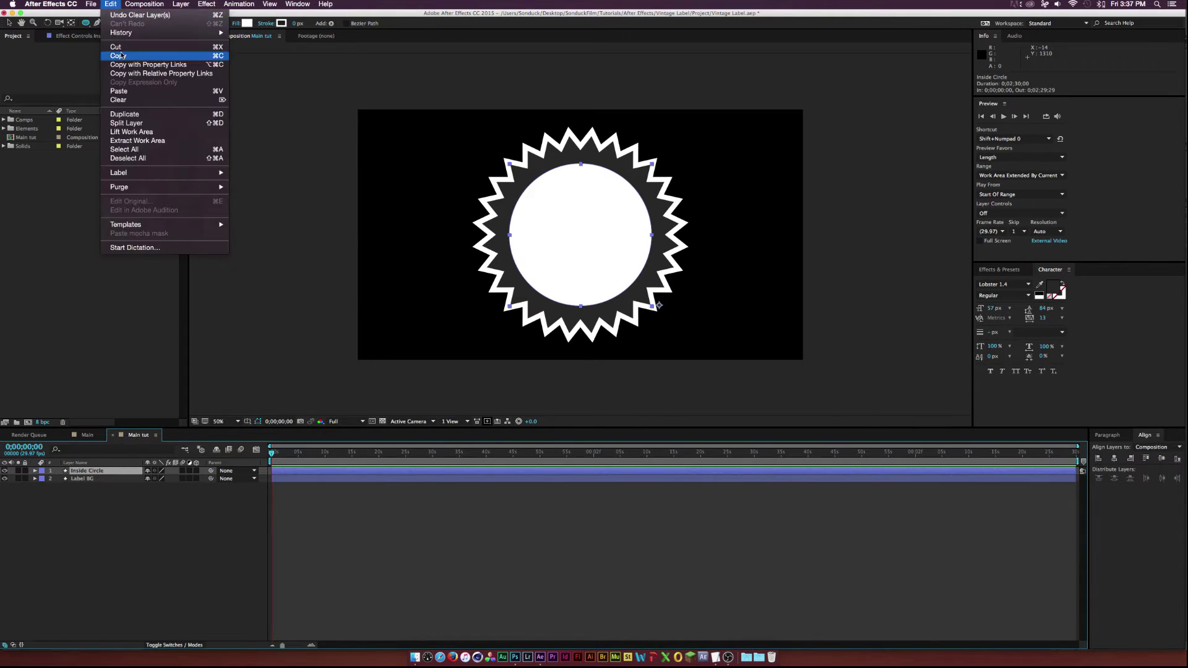
click(124, 115)
click(85, 474)
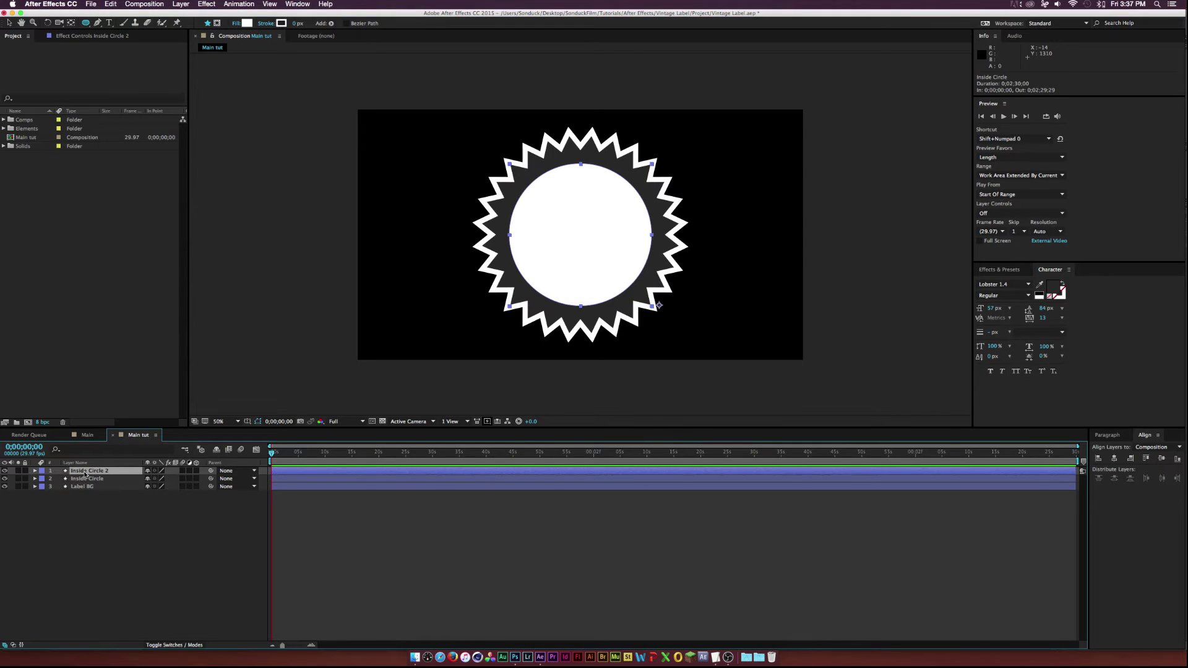
- Rename the duplicated Inside Circle layer to "Lines"
key(Return)
text(Lines)
key(Return)
- Delete the fill from the ellipse in the Lines shape layer
click(34, 471)
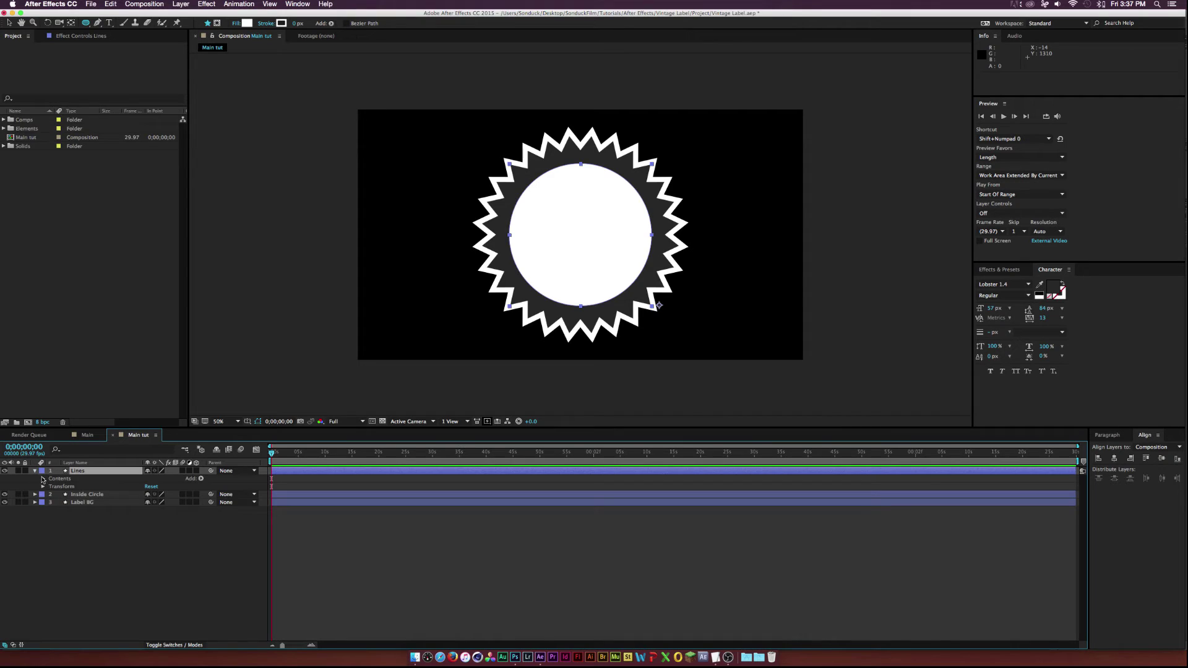
click(43, 479)
click(51, 486)
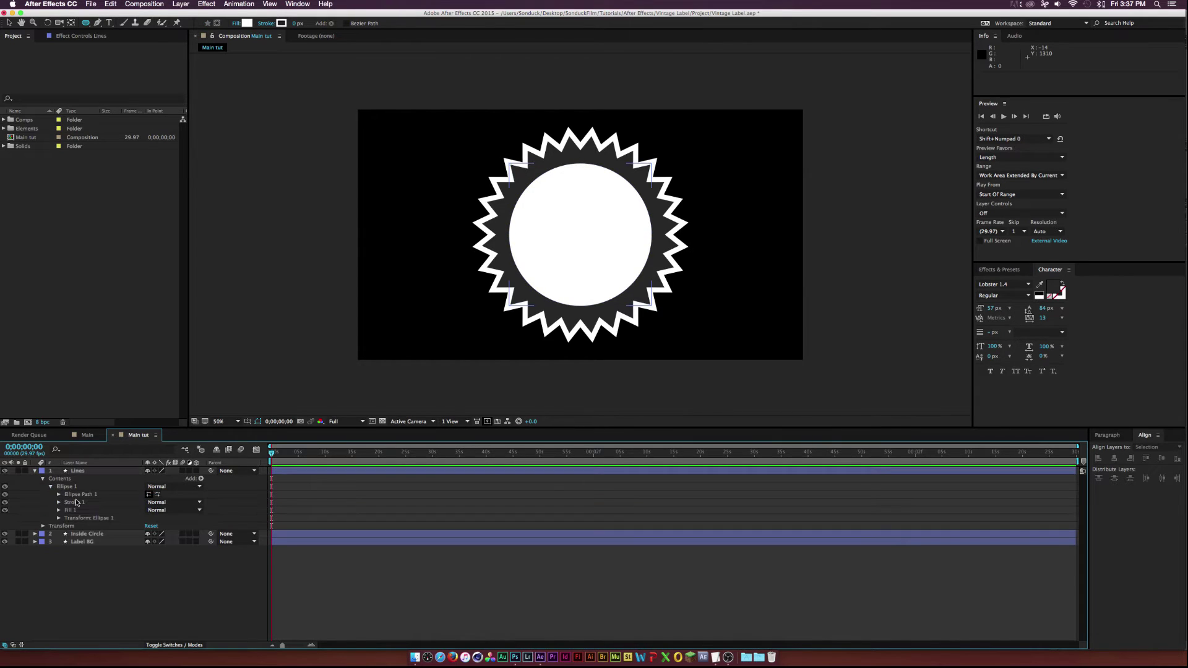
click(71, 508)
key(Delete)
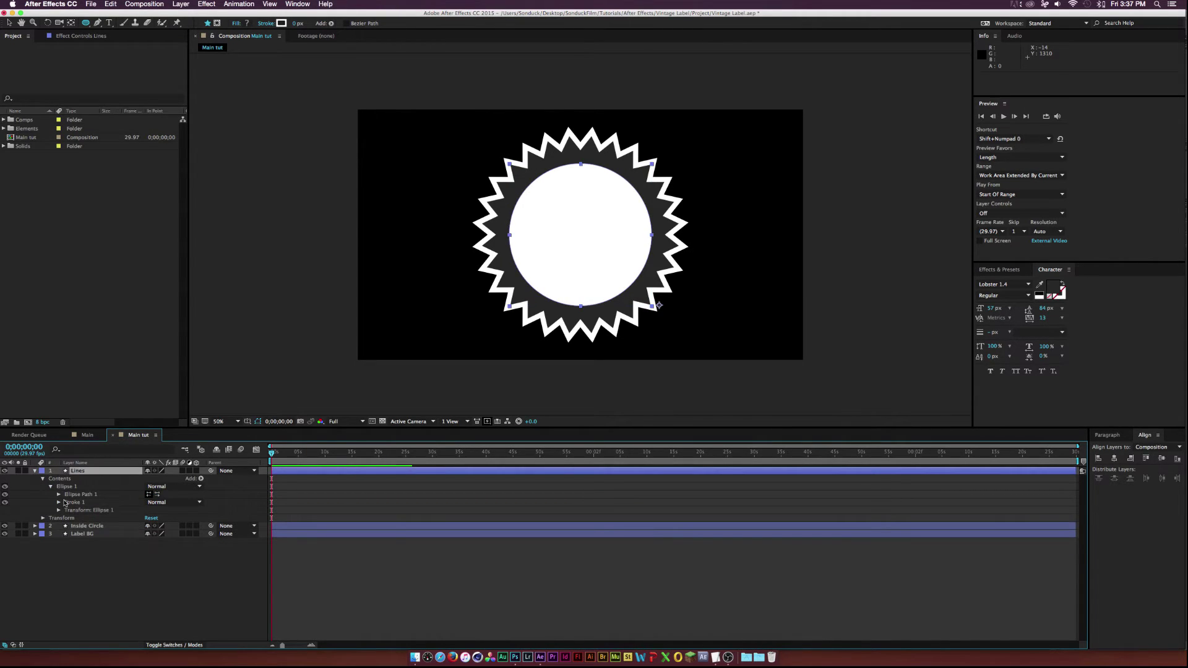
- Style the Lines ellipse's stroke with the label's sampled dark grey, a width of 3, and dashes
click(59, 502)
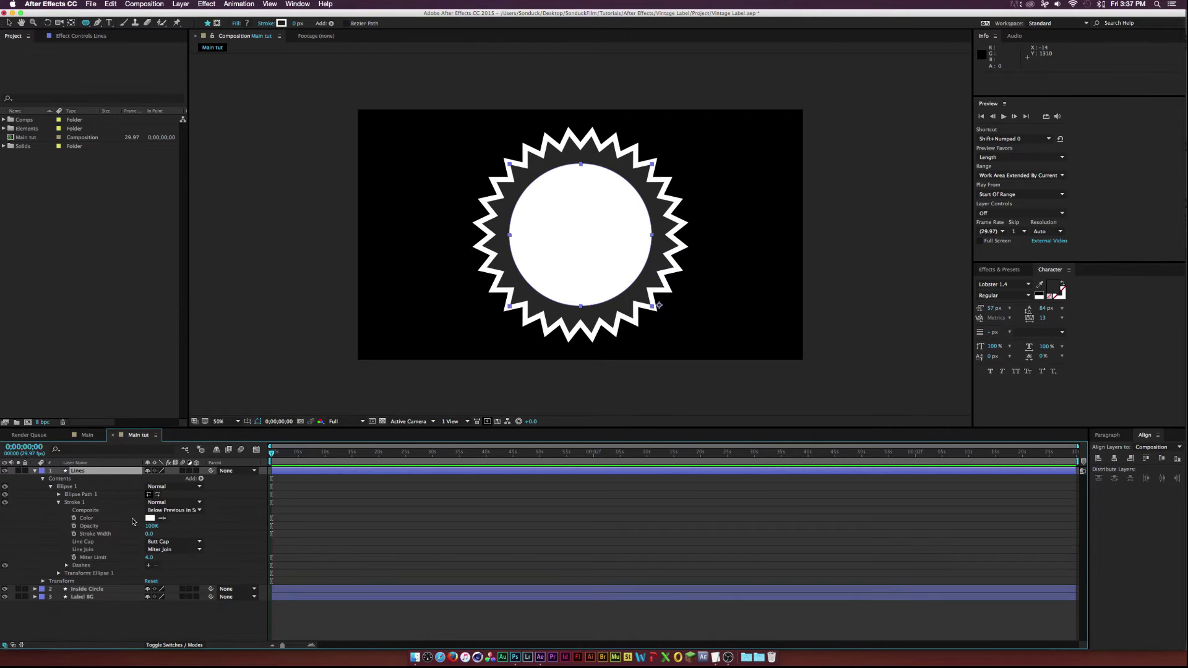
click(162, 518)
click(503, 244)
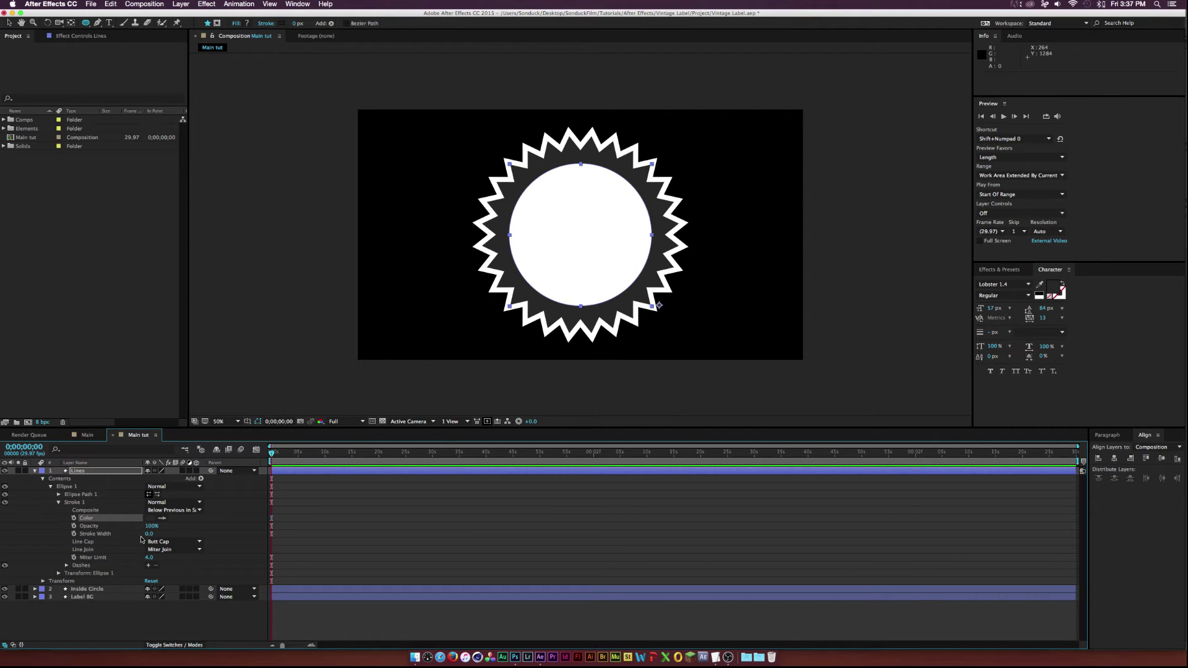
drag(148, 535, 147, 537)
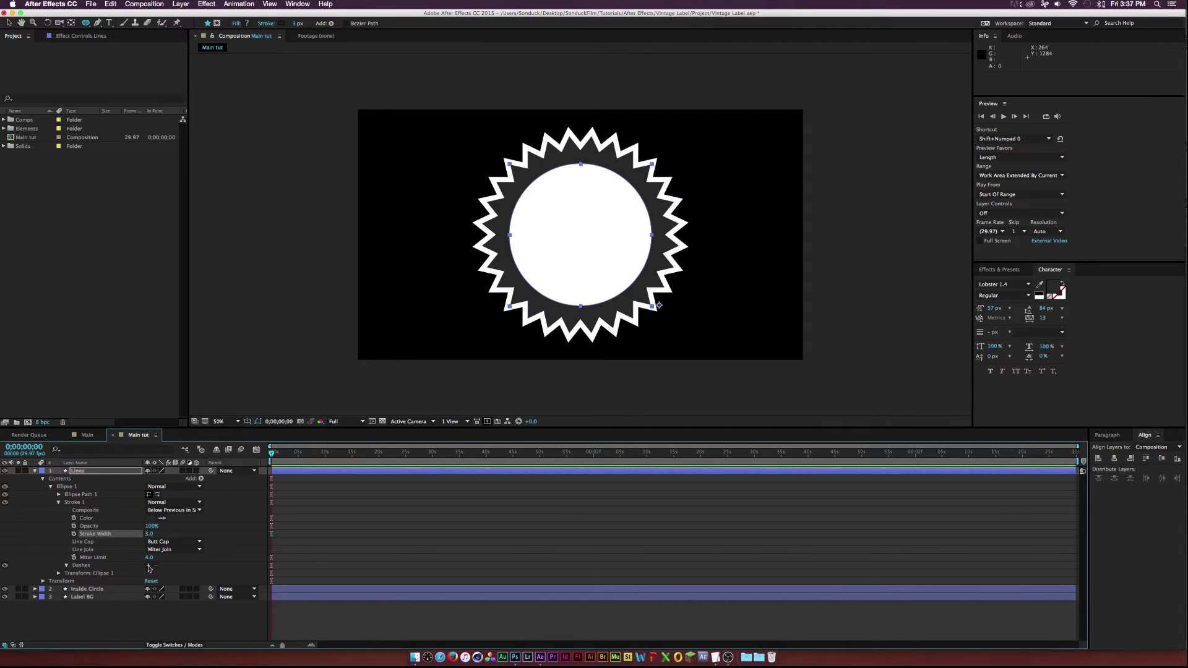
click(149, 566)
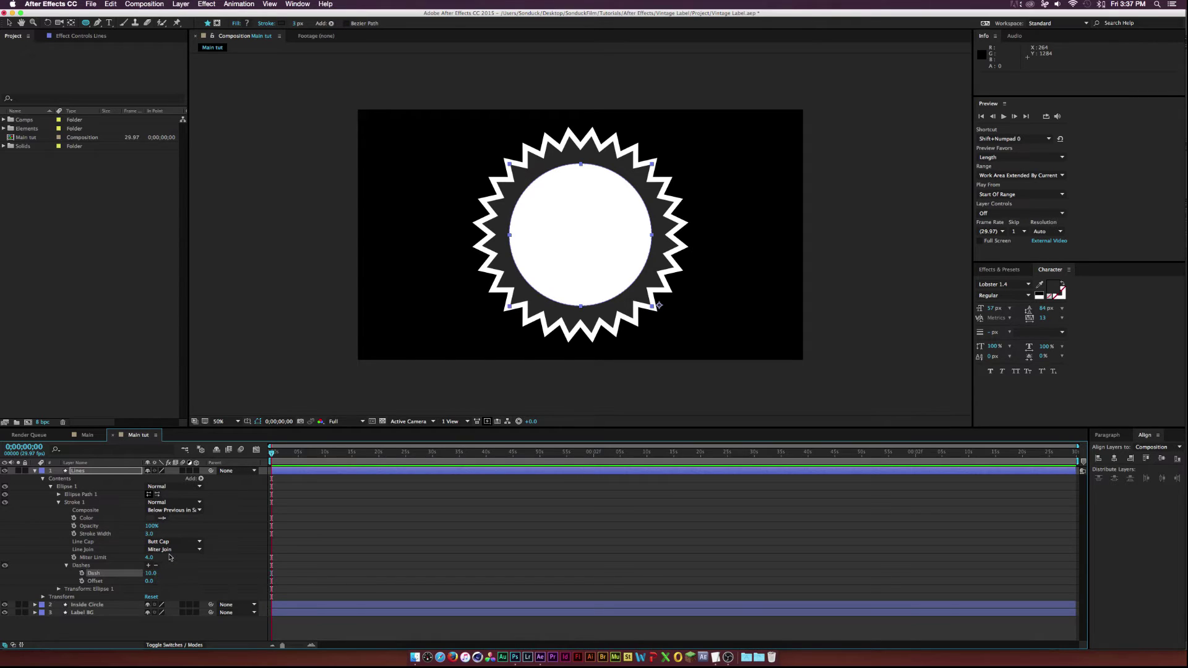
- Scale the Lines layer down to 74% and centre it horizontally and vertically in the composition
key(s)
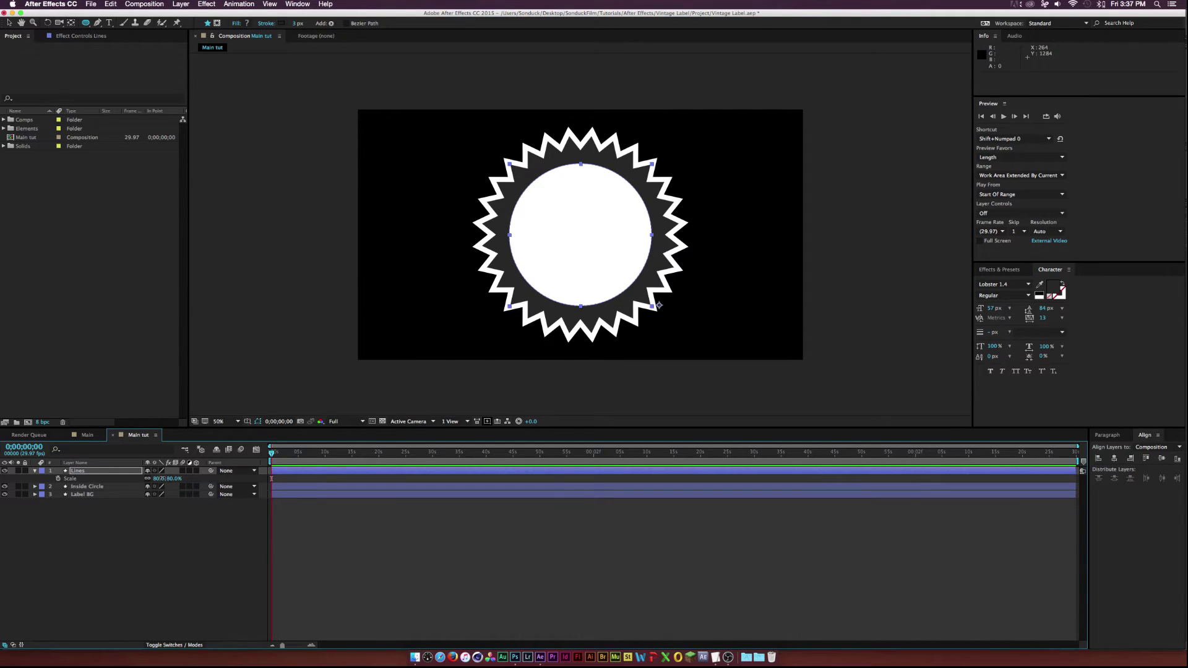
drag(161, 478, 160, 478)
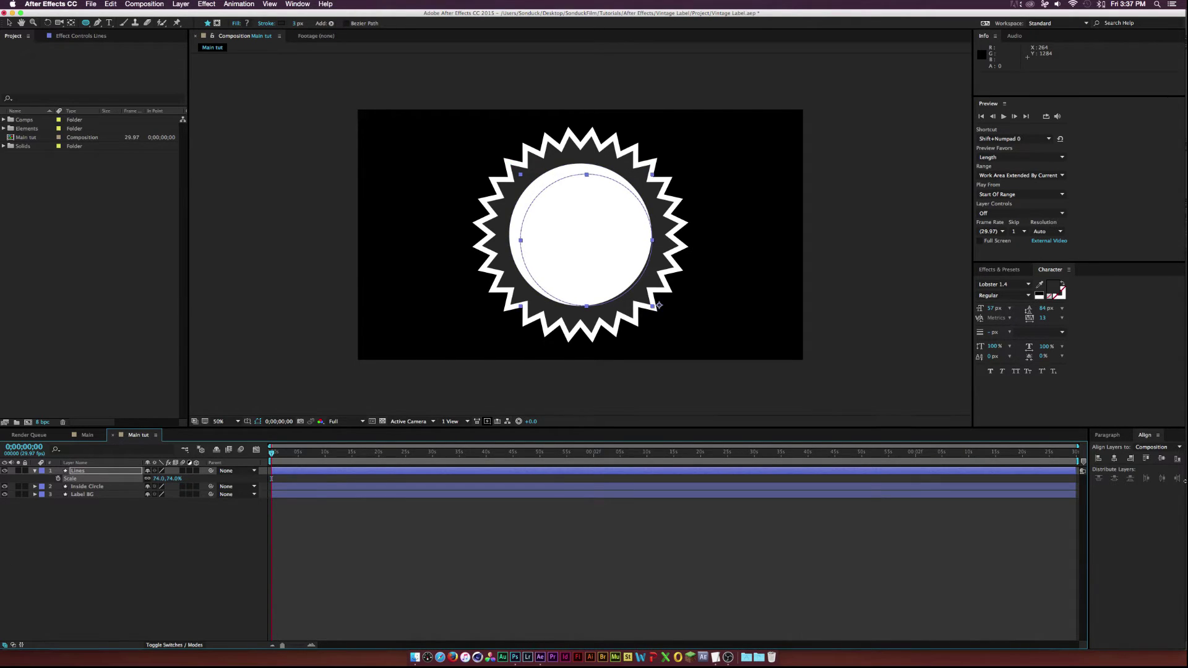
click(1114, 459)
click(1161, 458)
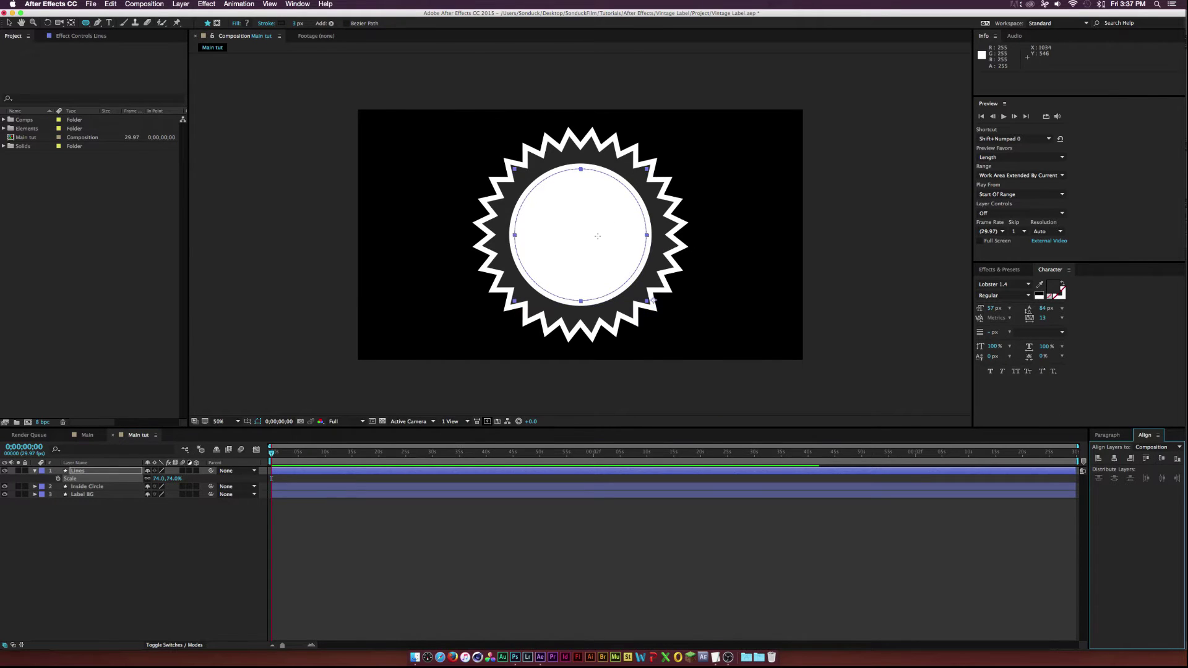
- Keyframe the Lines ellipse's own rotation from 0° at the start to one full turn at 0;00;07;02, and preview the spin
key(.)
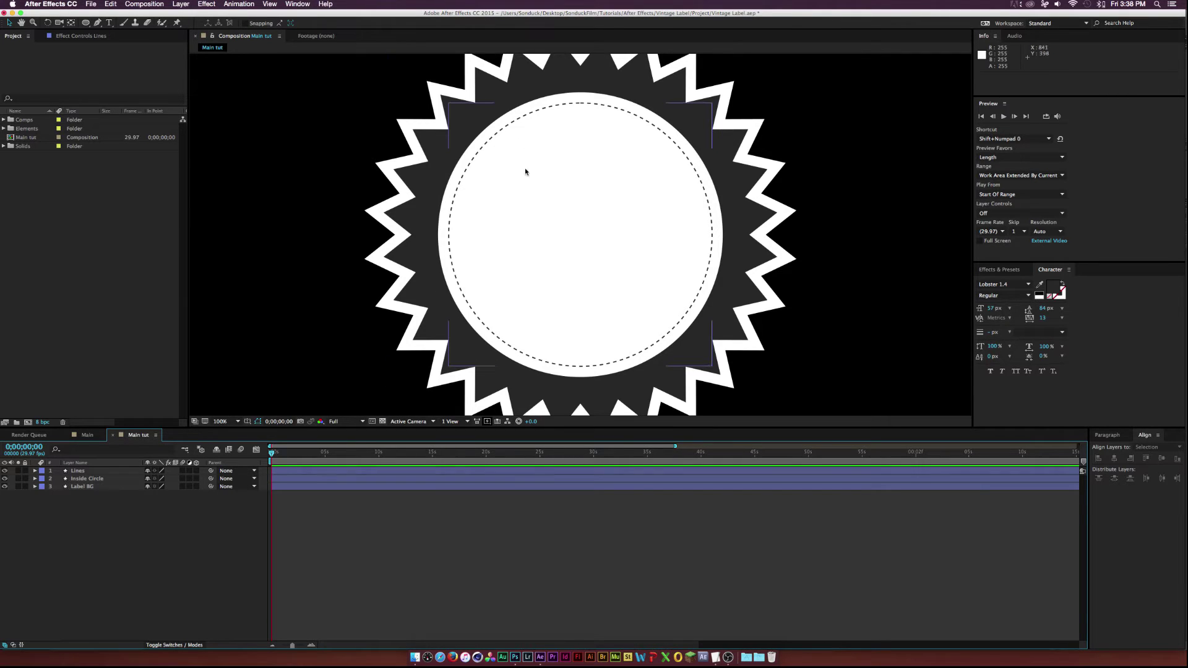
click(35, 471)
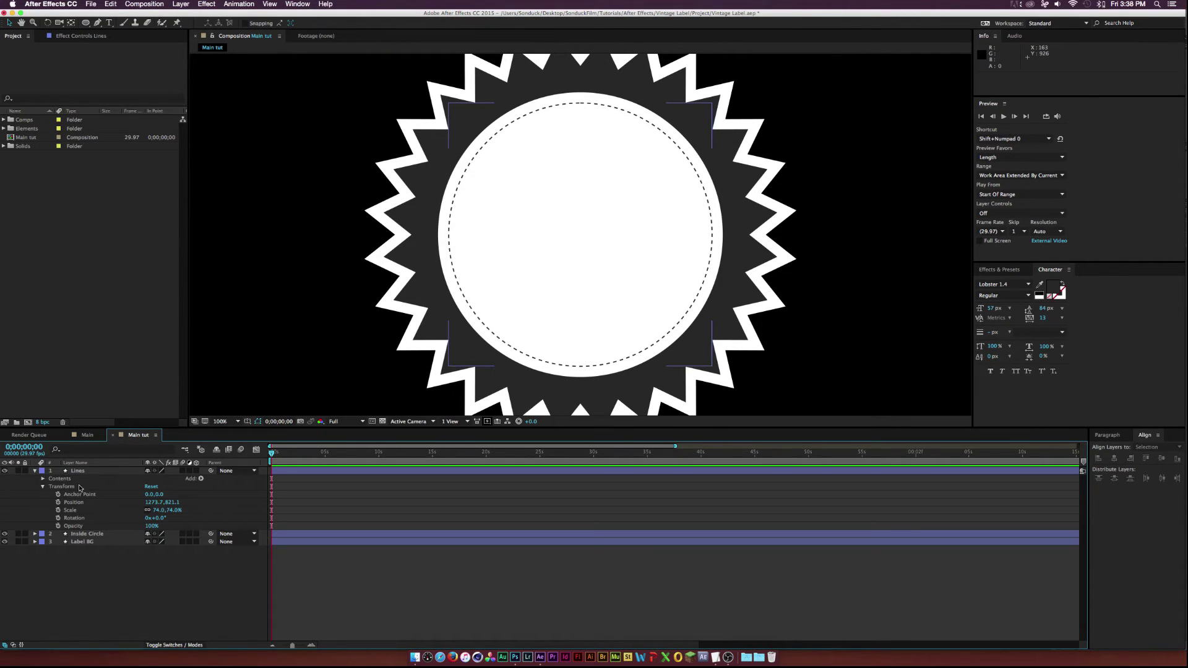
click(43, 480)
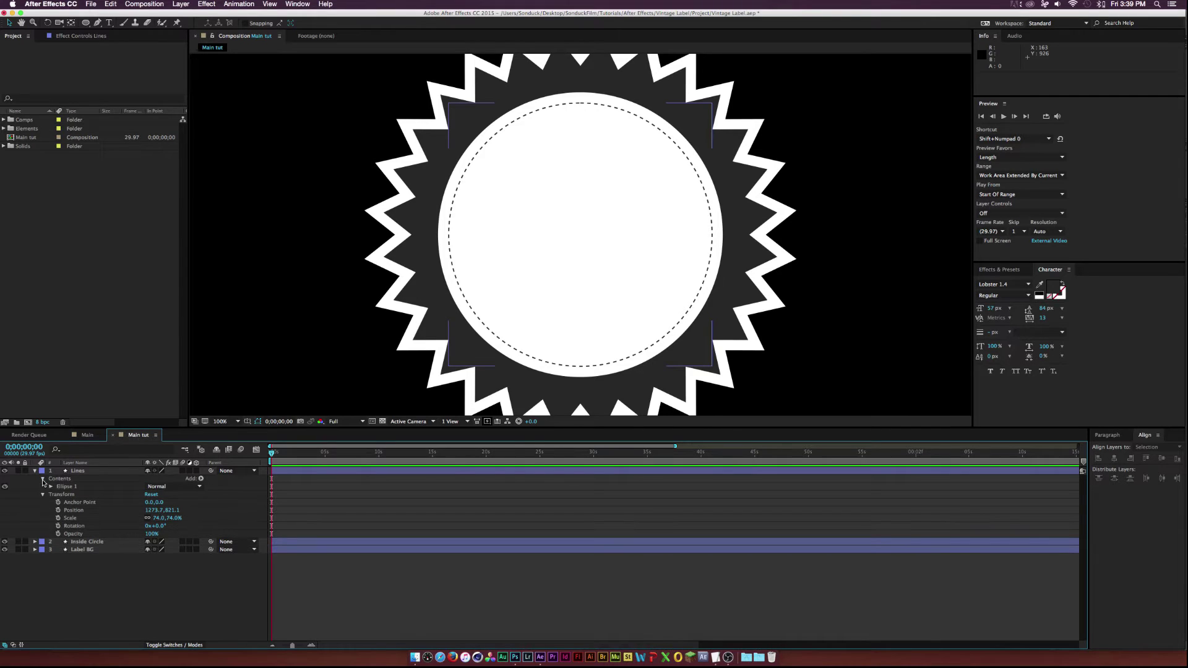
click(51, 487)
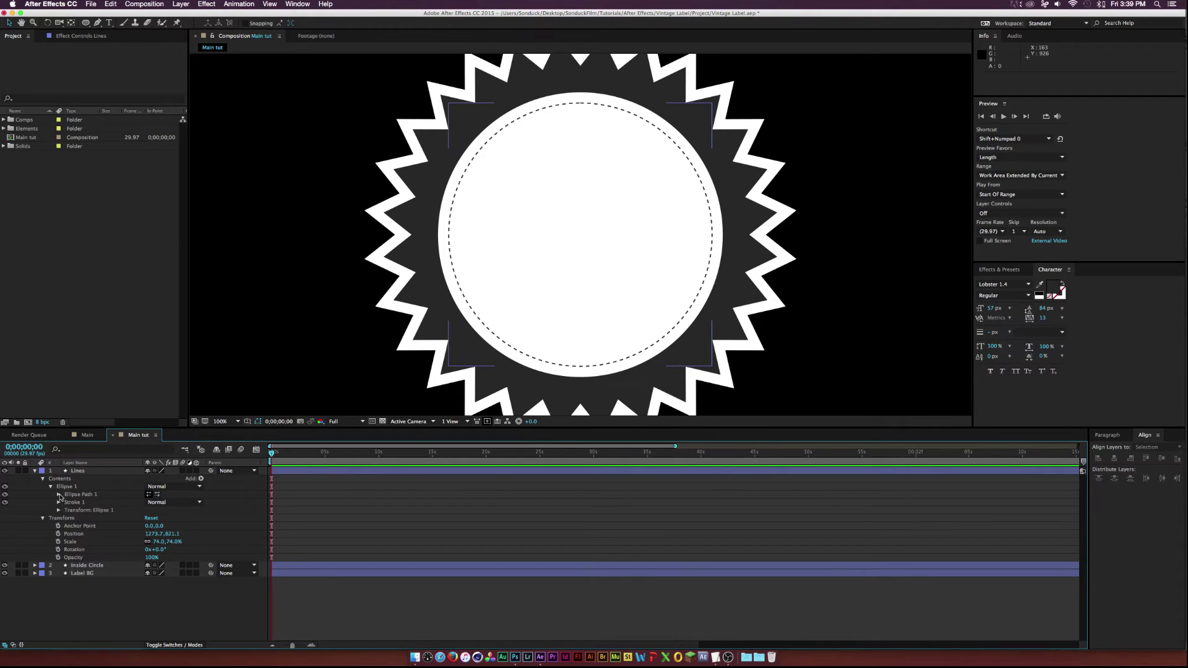
click(59, 511)
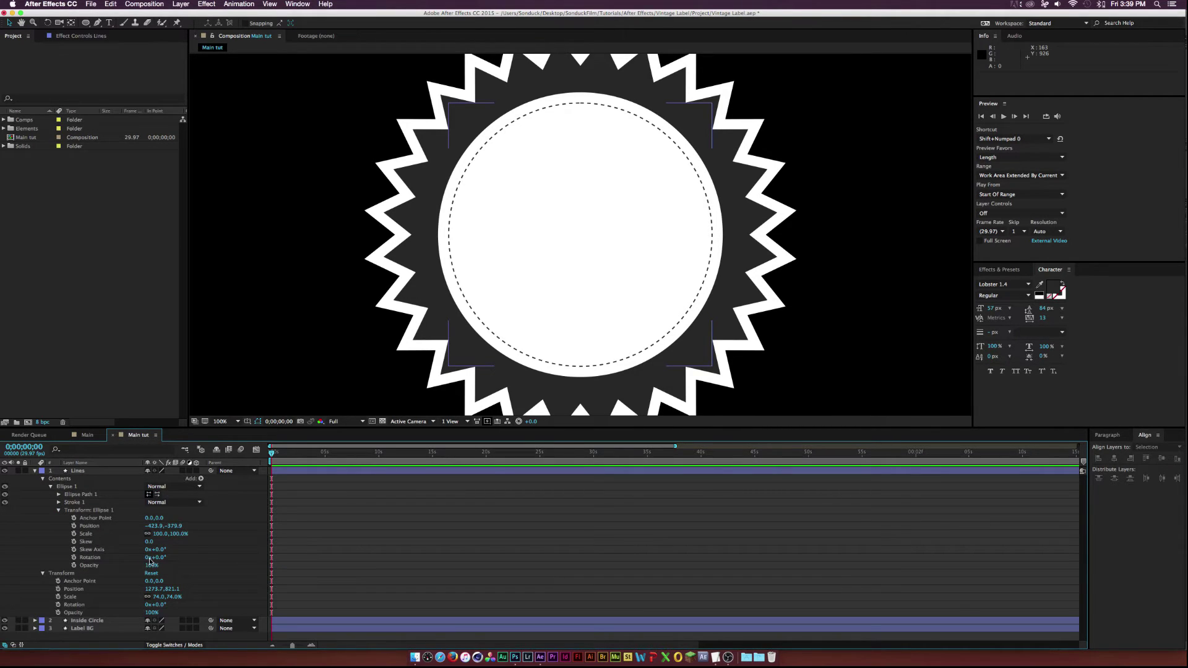
click(74, 558)
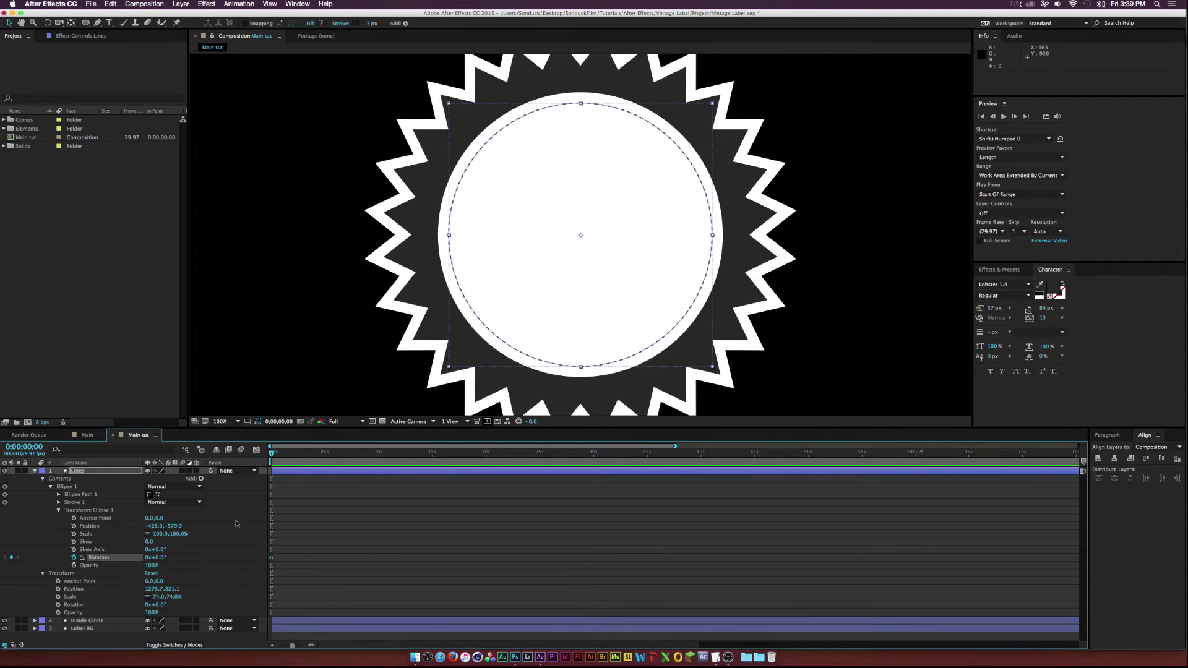
drag(340, 457, 347, 453)
click(147, 558)
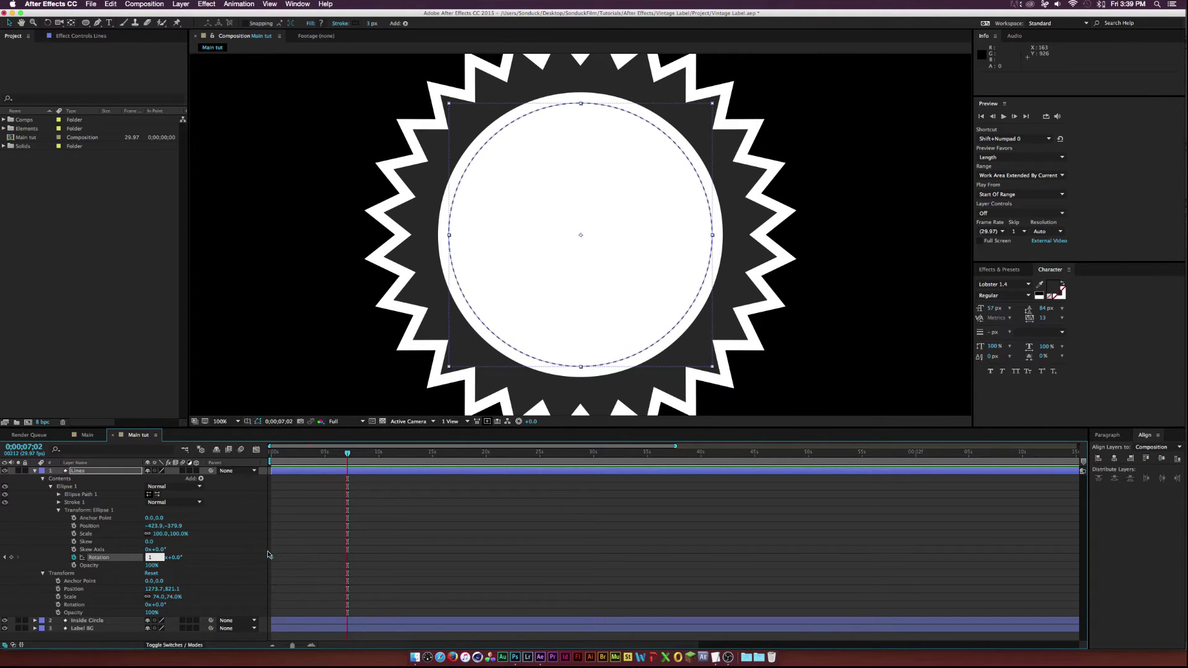
click(267, 554)
drag(347, 453, 321, 457)
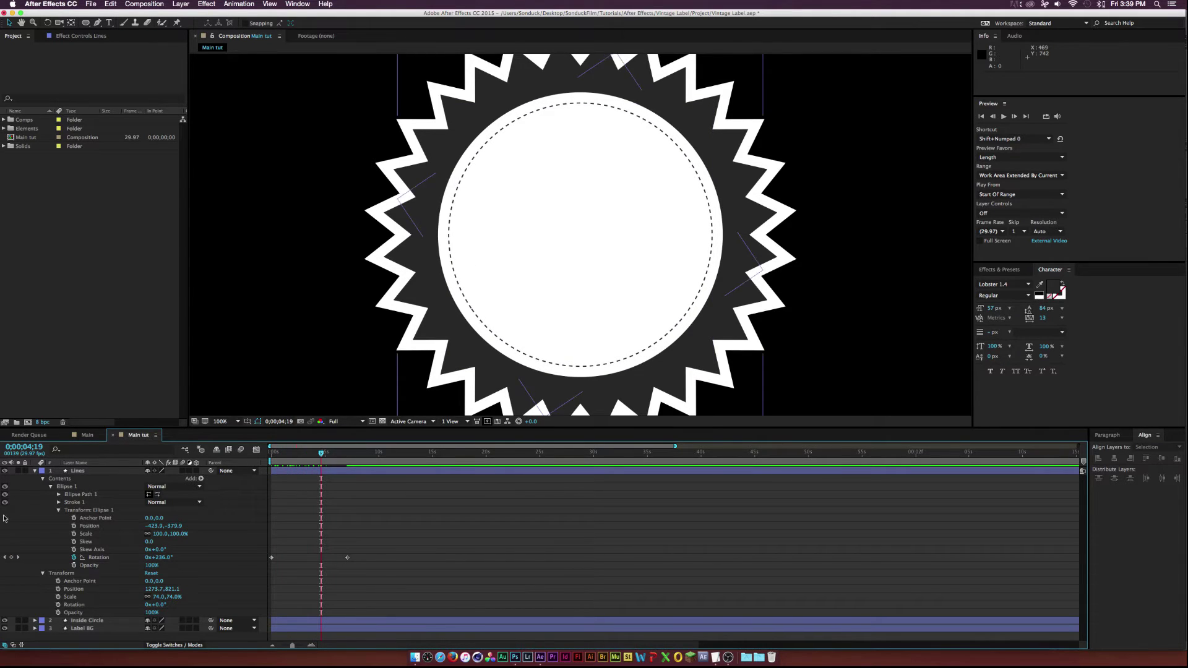
- Increase the dash length of the Lines stroke to 22 and scrub through the animation
click(59, 502)
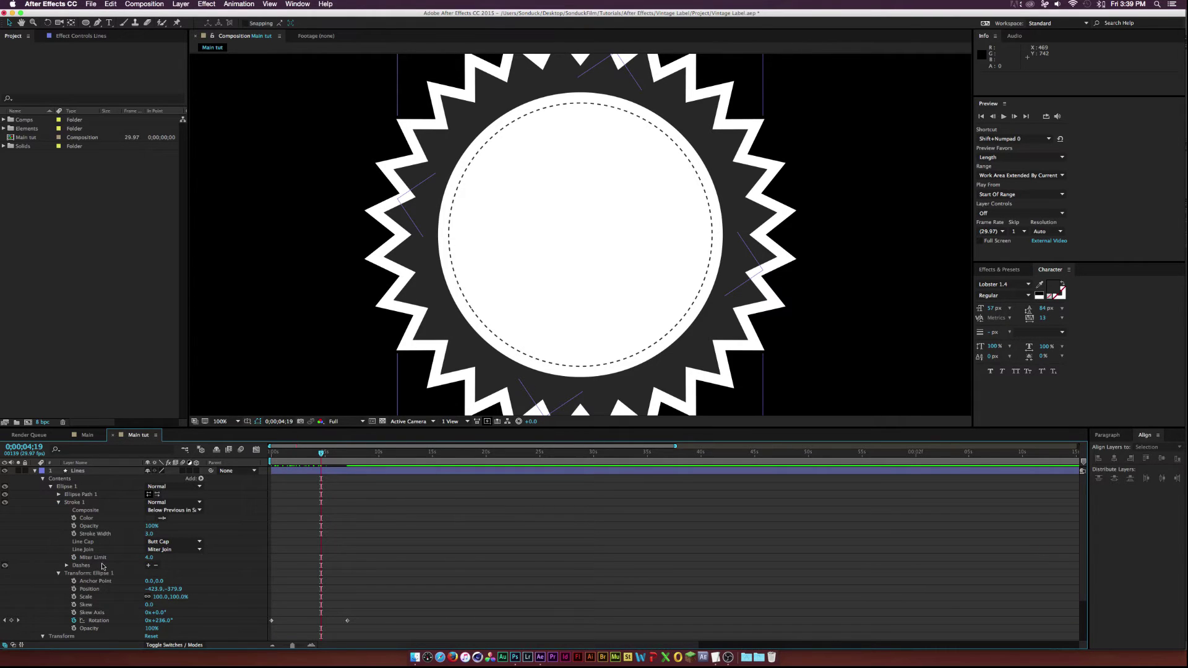
click(67, 566)
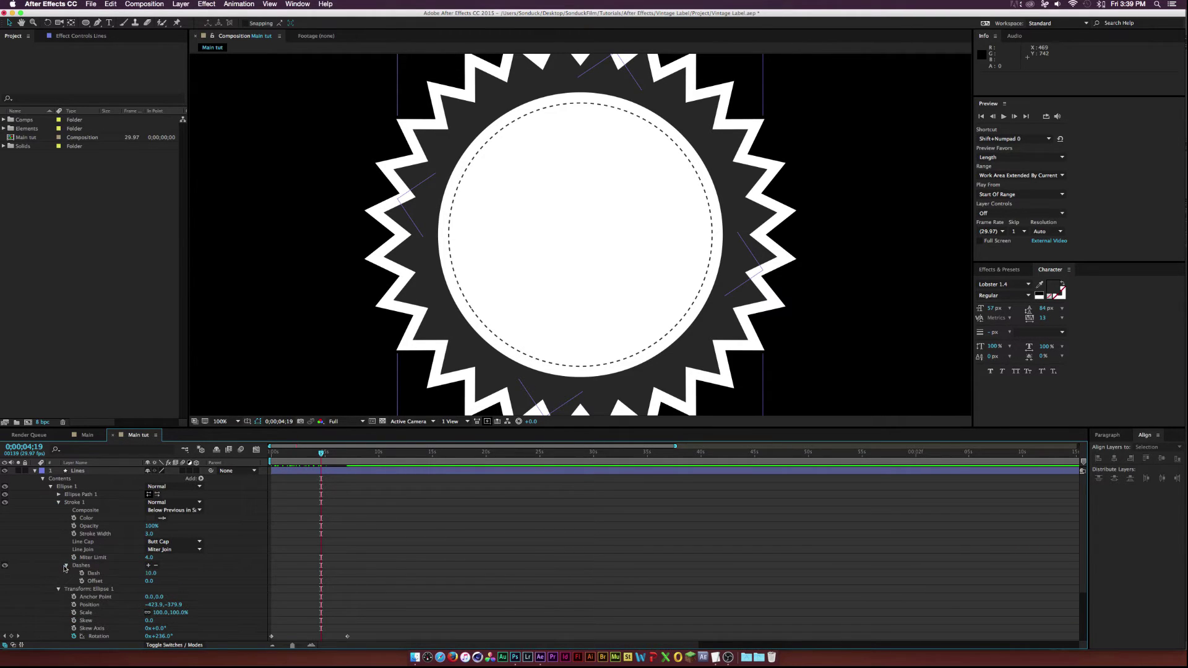
click(152, 574)
drag(151, 574, 193, 573)
click(292, 464)
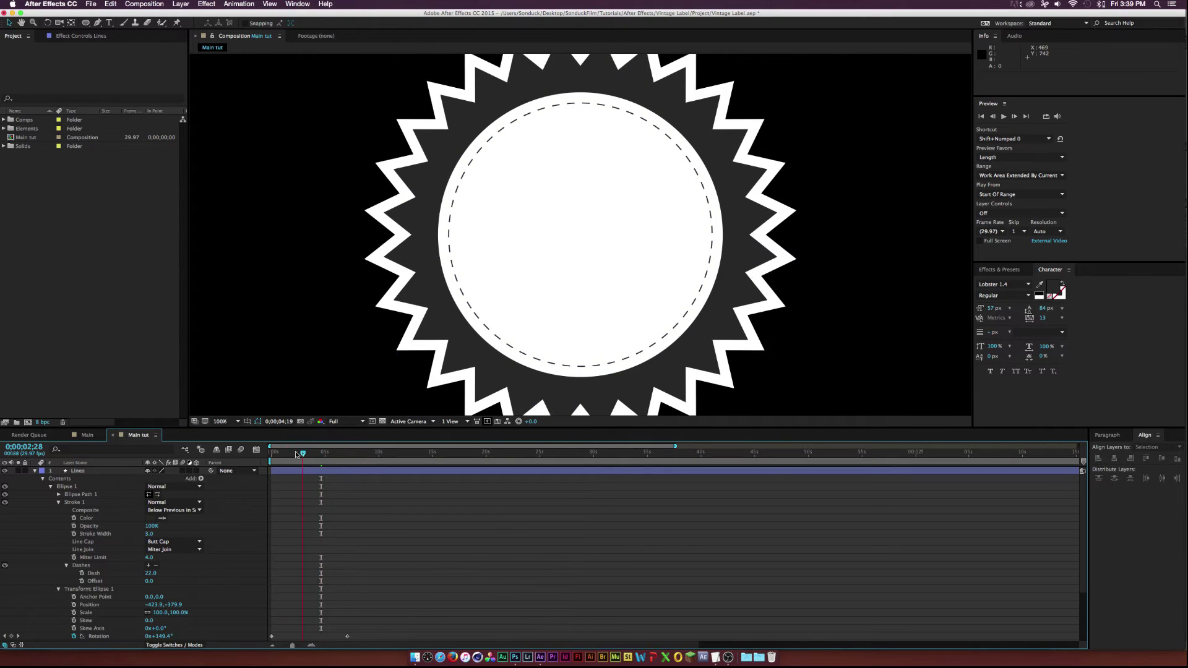
mouse_move(296, 454)
mouse_down()
mouse_move(283, 453)
mouse_move(306, 454)
mouse_up()
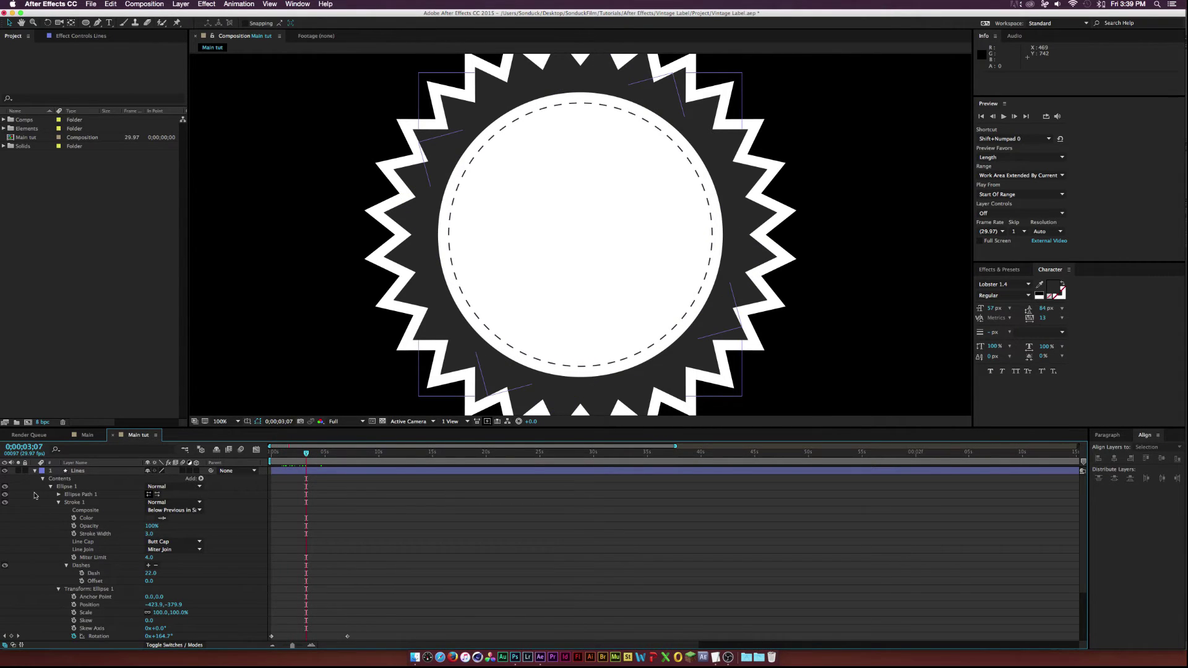
- Collapse the Lines layer's properties and enable motion blur on the layer
click(37, 470)
click(35, 470)
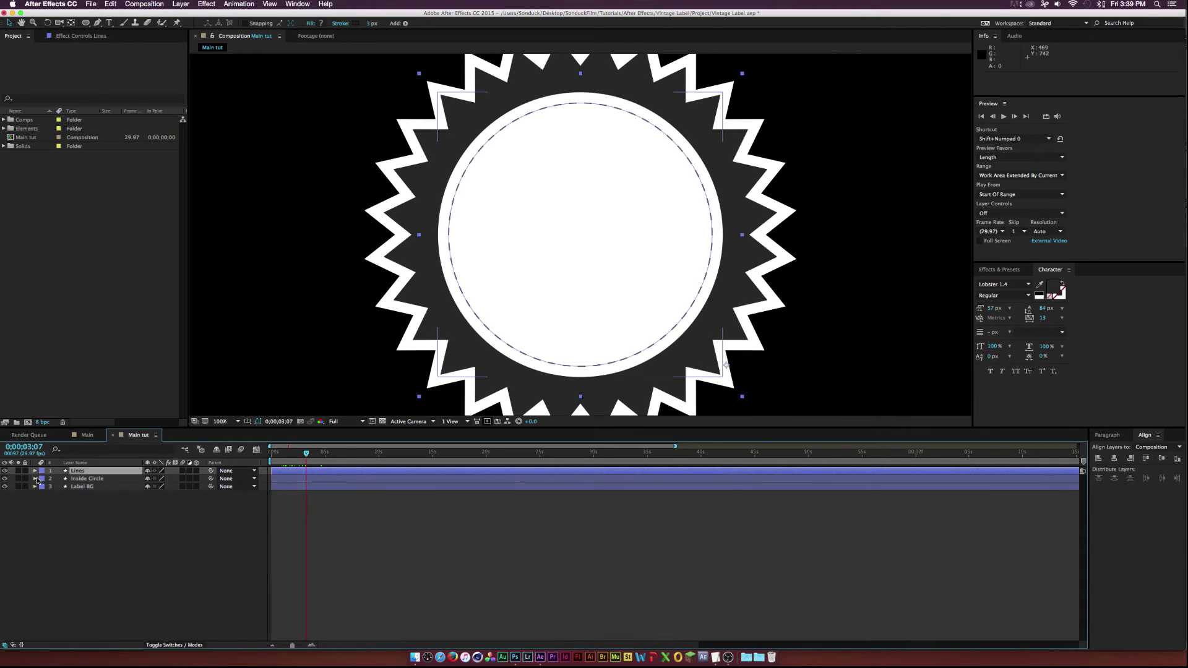
click(184, 472)
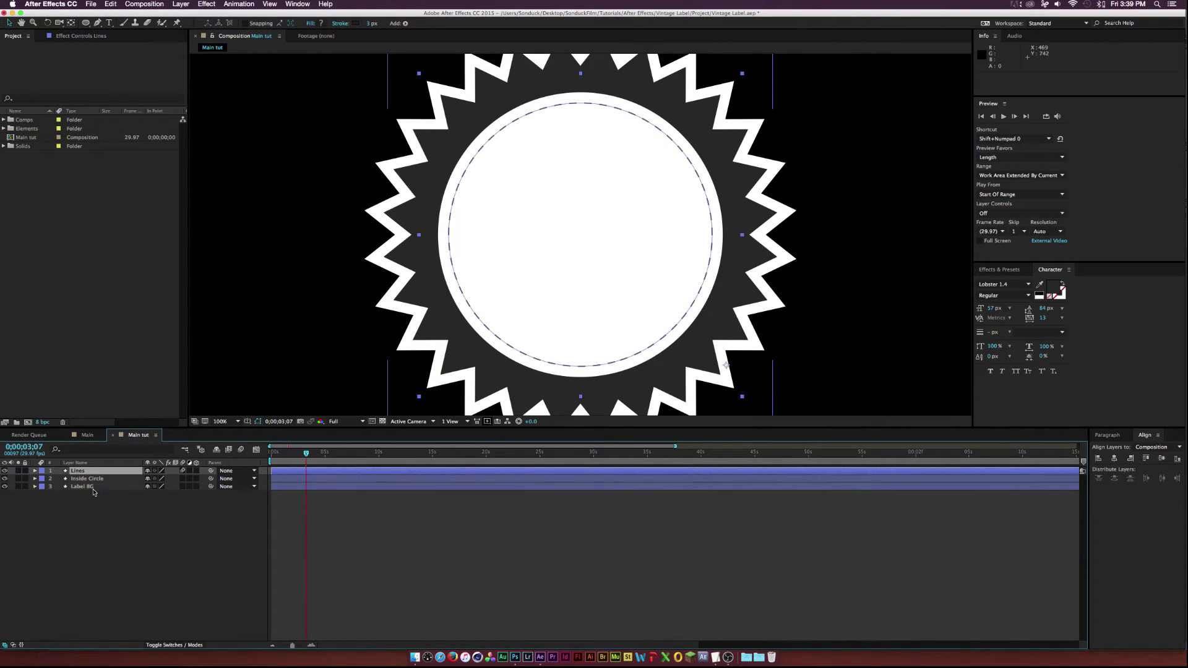
- Pre-compose the Lines, Inside Circle and Label BG layers into a new composition named "Vintage BG"
shift+click(91, 487)
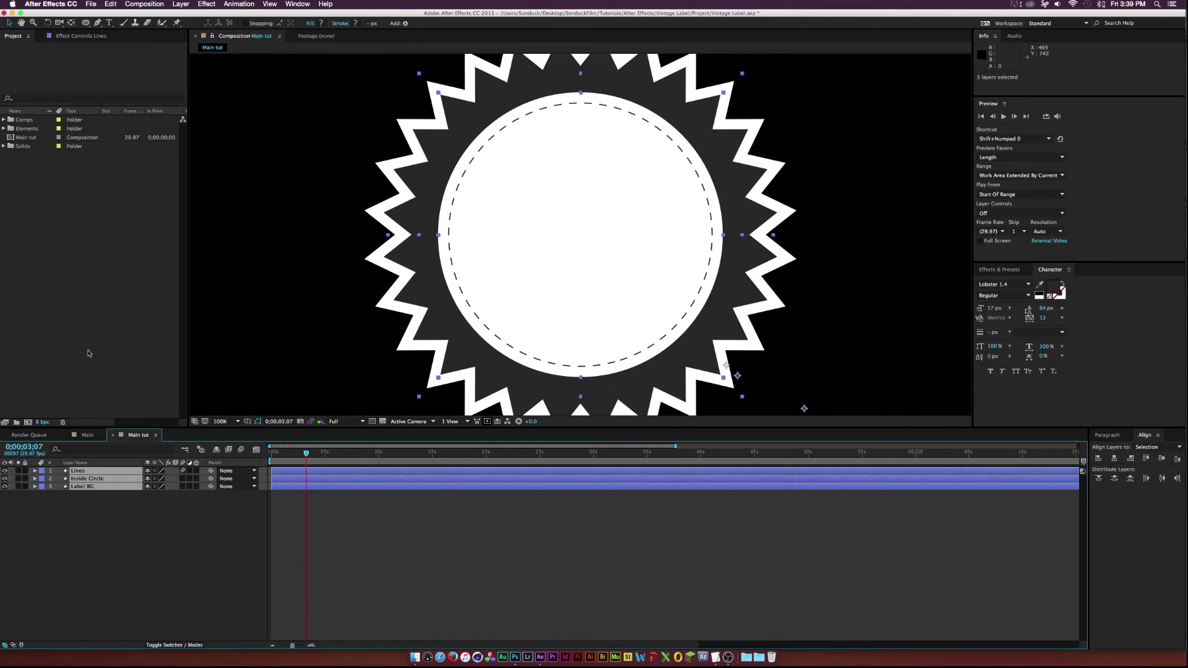
click(179, 4)
click(204, 323)
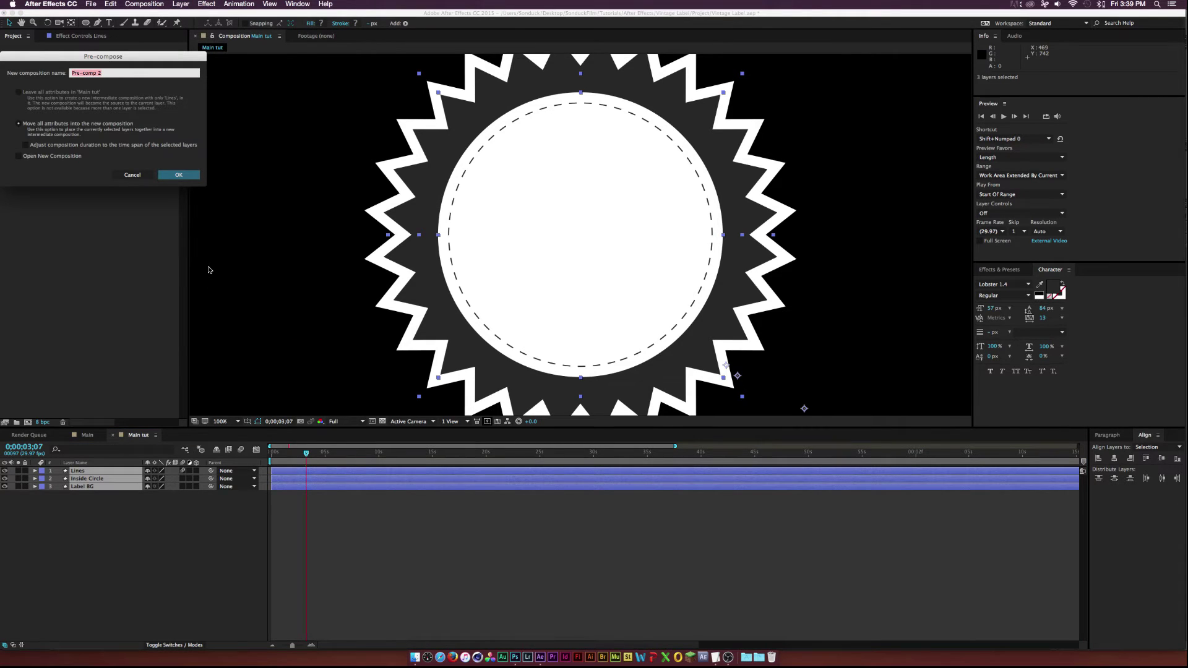
text(Vintage BG)
key(Return)
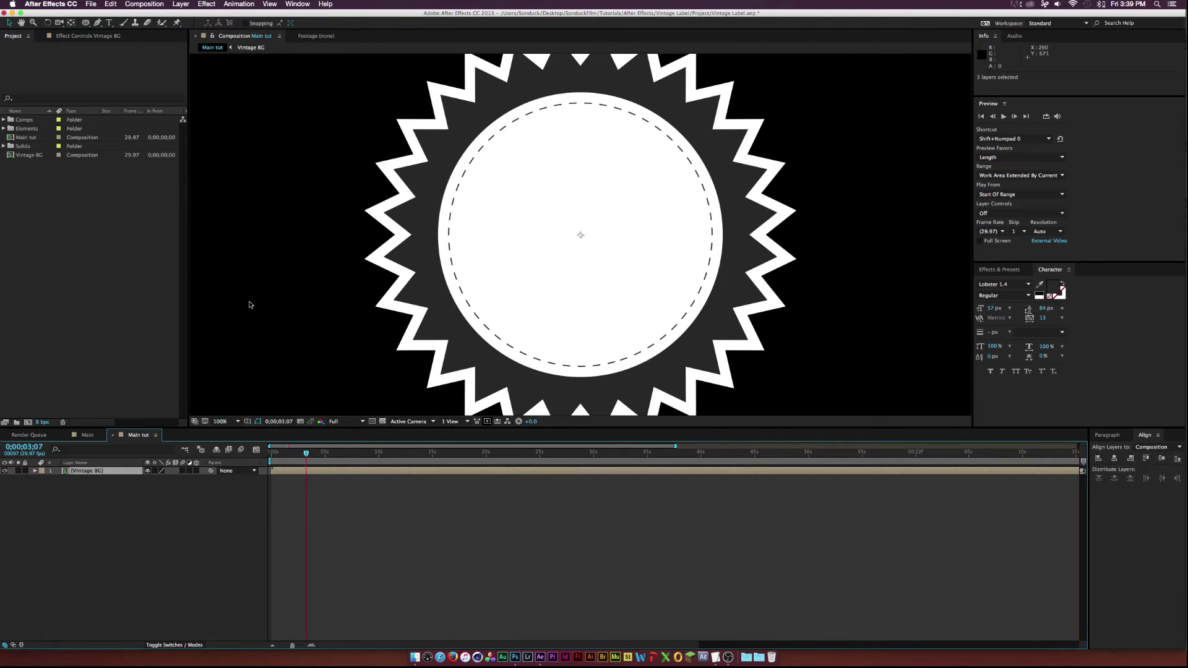
- Keyframe the Vintage BG layer's scale from 0% at the first frame to 100% at frame 11
key(comma)
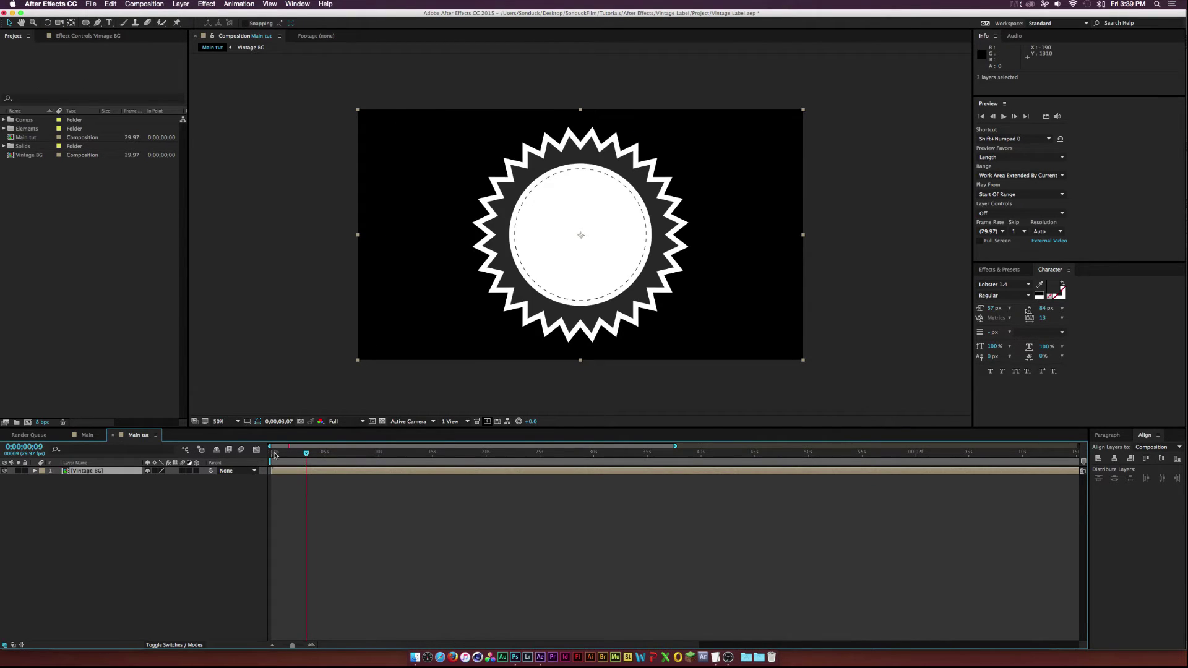
click(274, 452)
key(s)
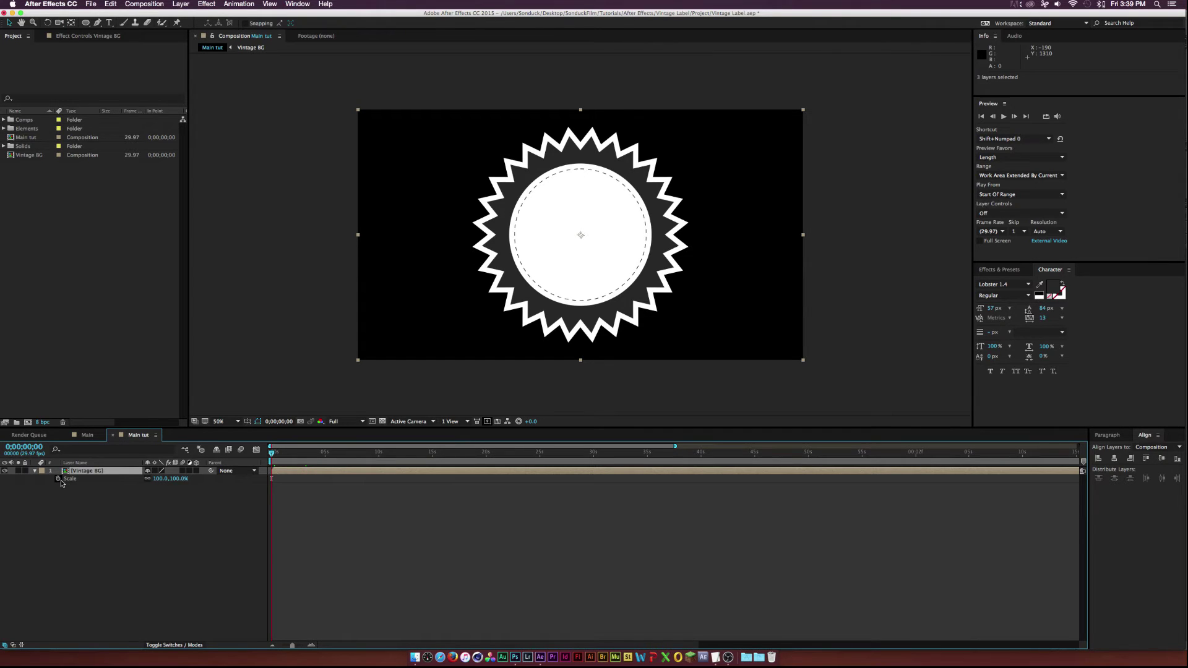
click(58, 478)
drag(675, 445, 373, 446)
drag(272, 480, 278, 479)
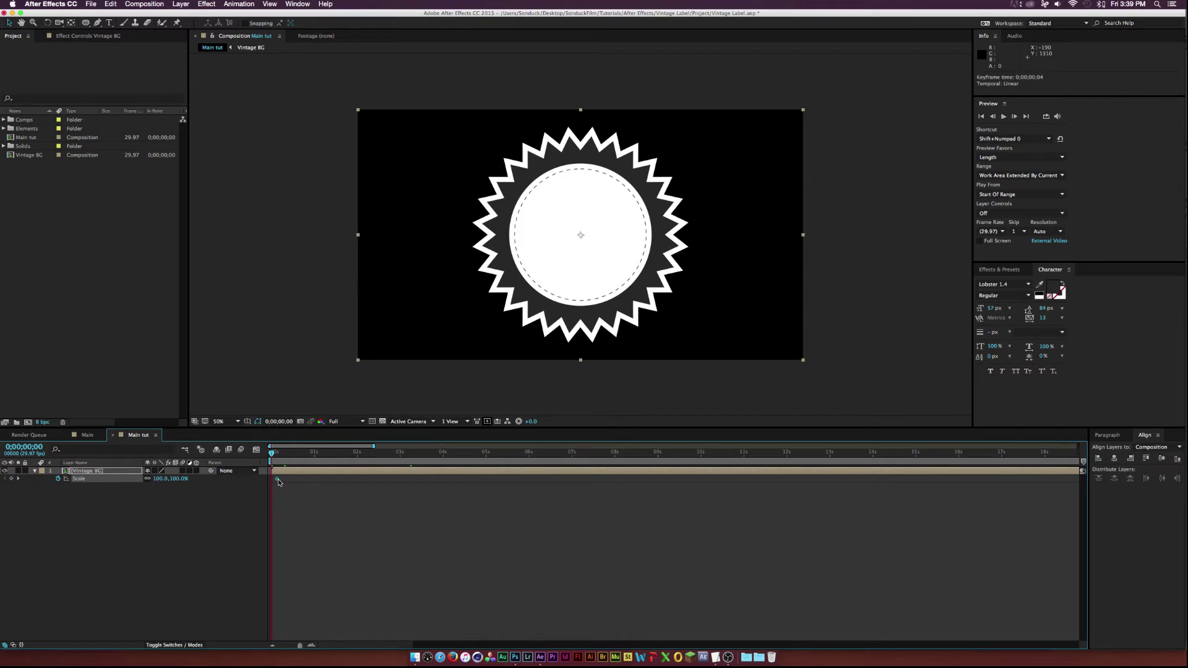
click(288, 454)
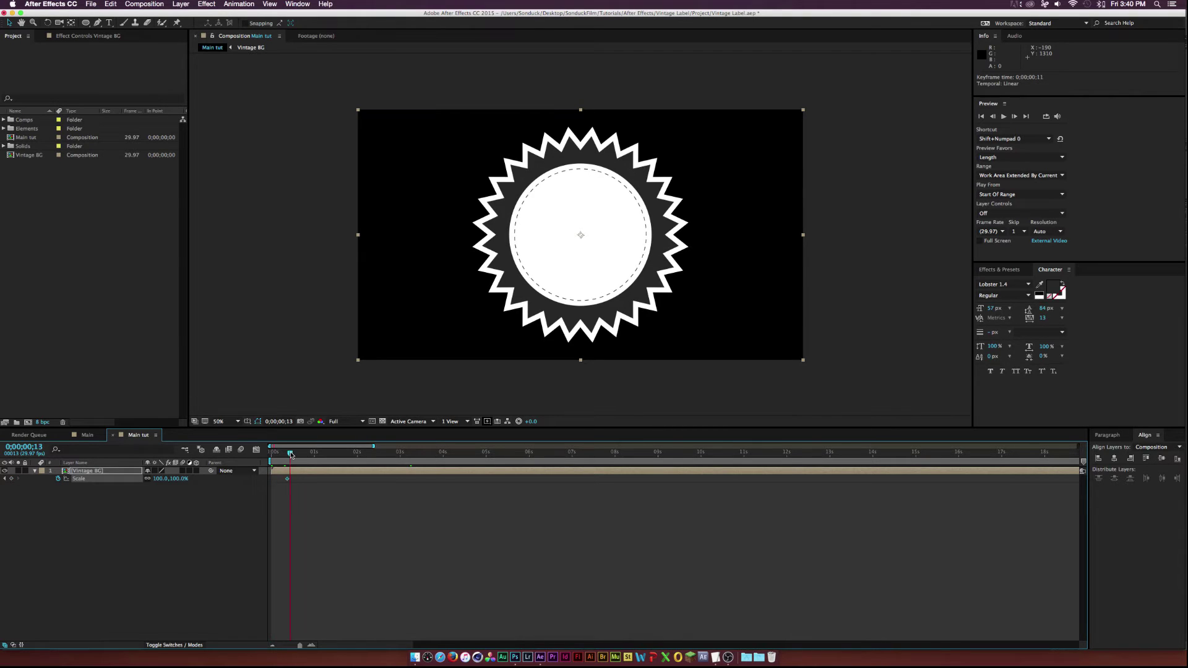
drag(289, 454, 271, 454)
click(162, 478)
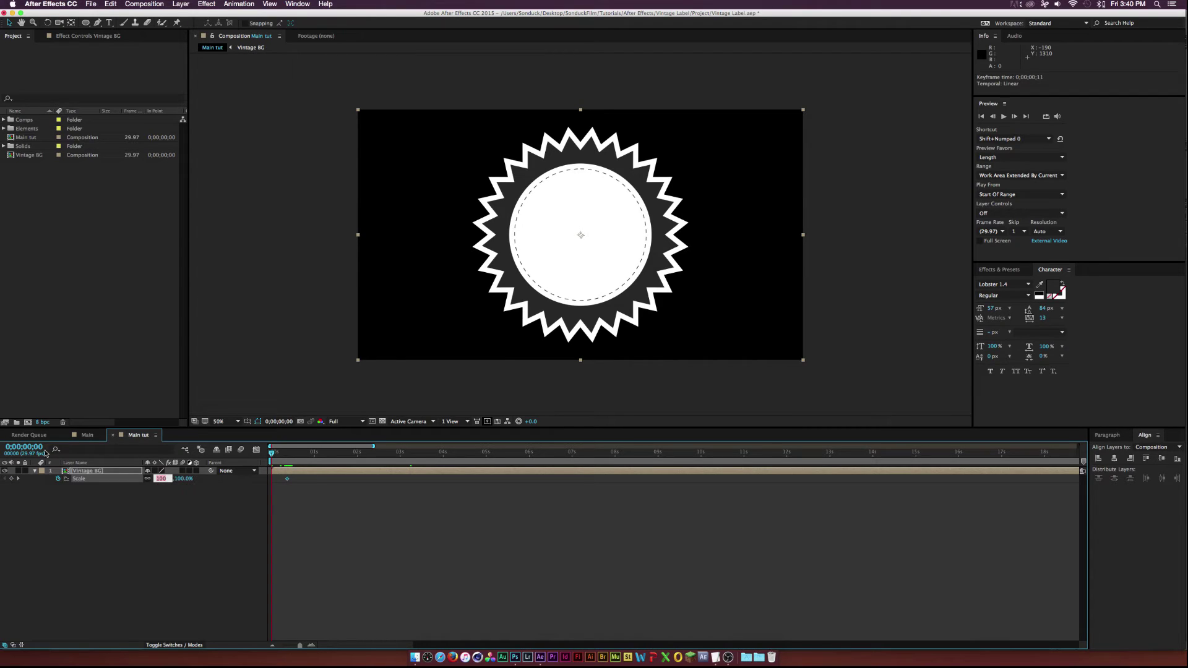
key(Return)
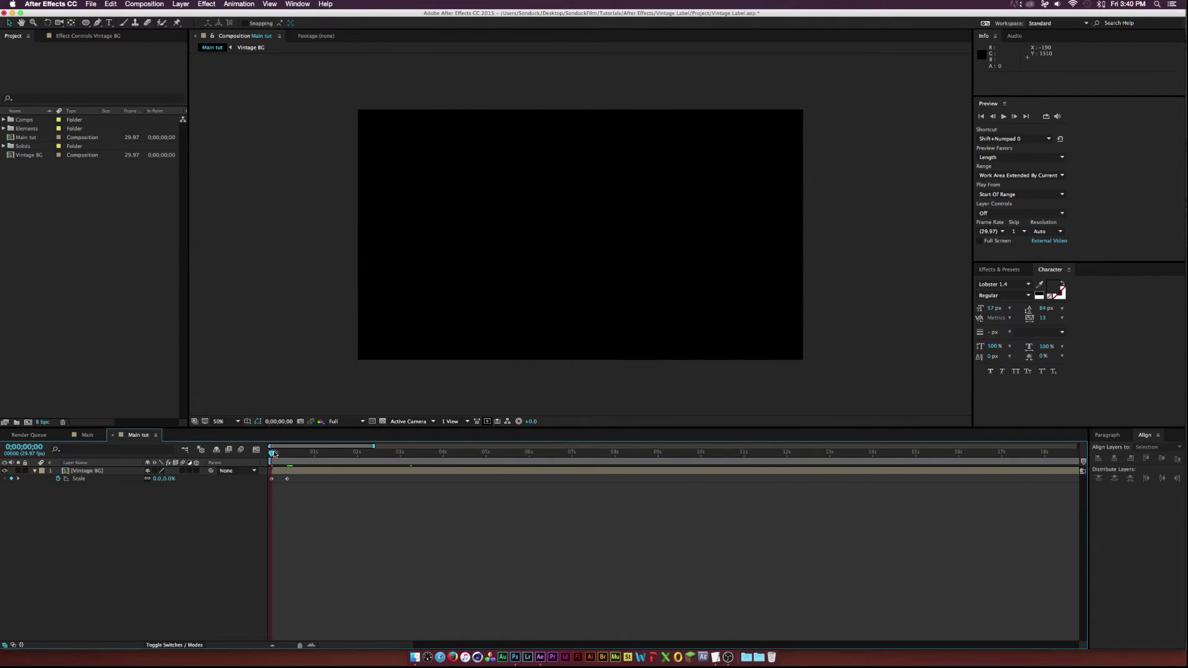
- Apply Easy Ease to the Vintage BG layer's 100% scale keyframe, then collapse the layer's properties
mouse_move(272, 453)
mouse_down()
mouse_move(297, 455)
mouse_move(272, 454)
mouse_move(287, 454)
mouse_up()
click(286, 479)
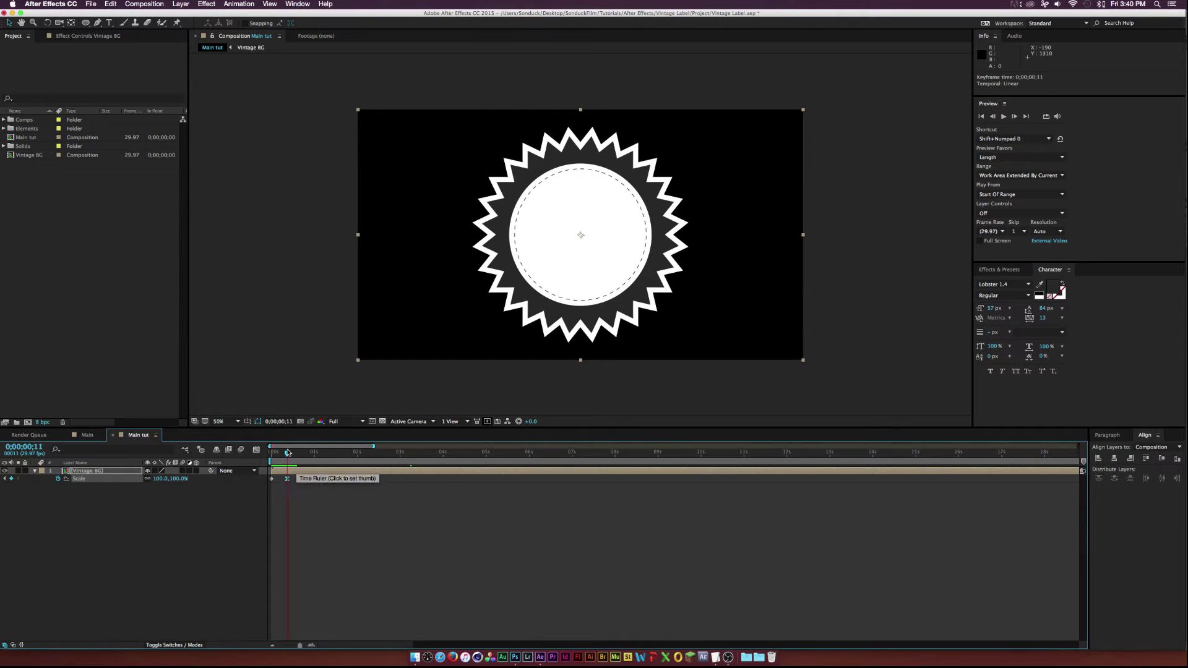
mouse_move(287, 453)
mouse_down()
mouse_move(272, 454)
mouse_move(289, 453)
mouse_up()
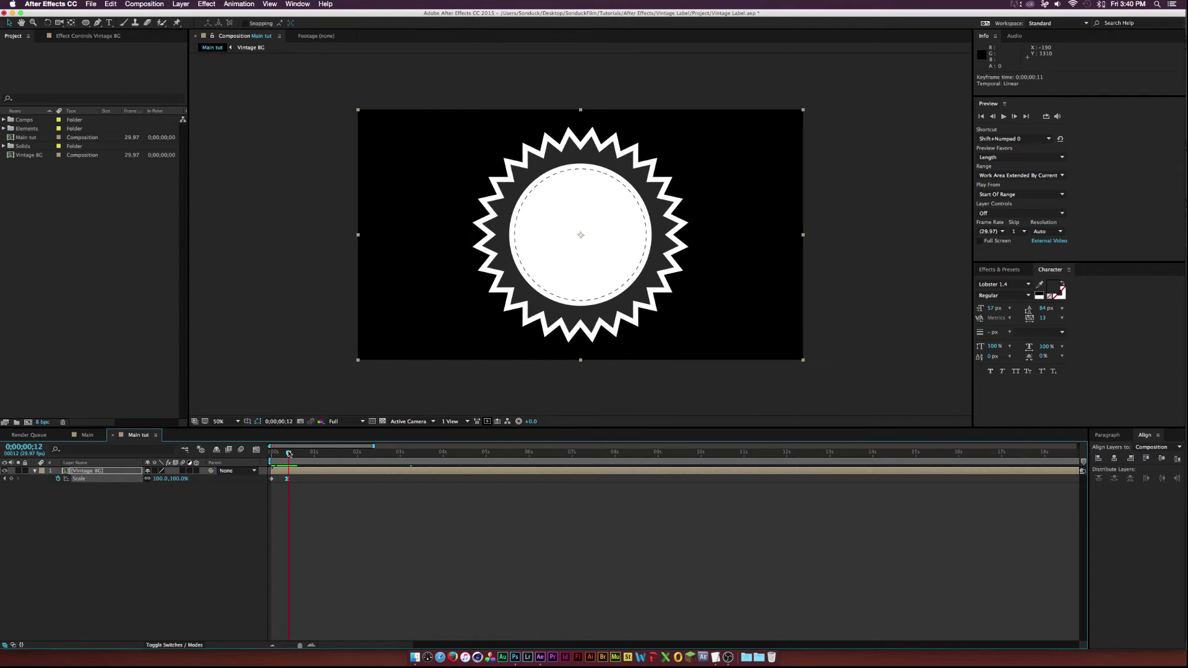
click(50, 558)
click(35, 471)
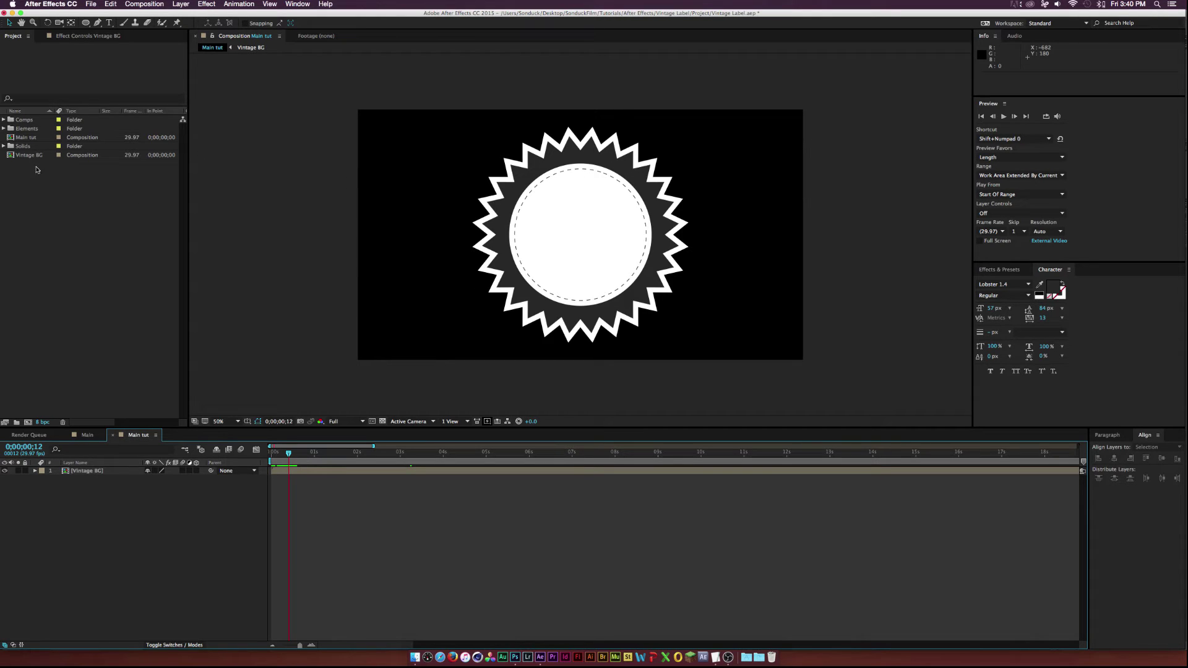
- Add the railroads JPEG from the Elements folder beneath the Vintage BG layer and fit it to the composition
click(4, 146)
click(4, 128)
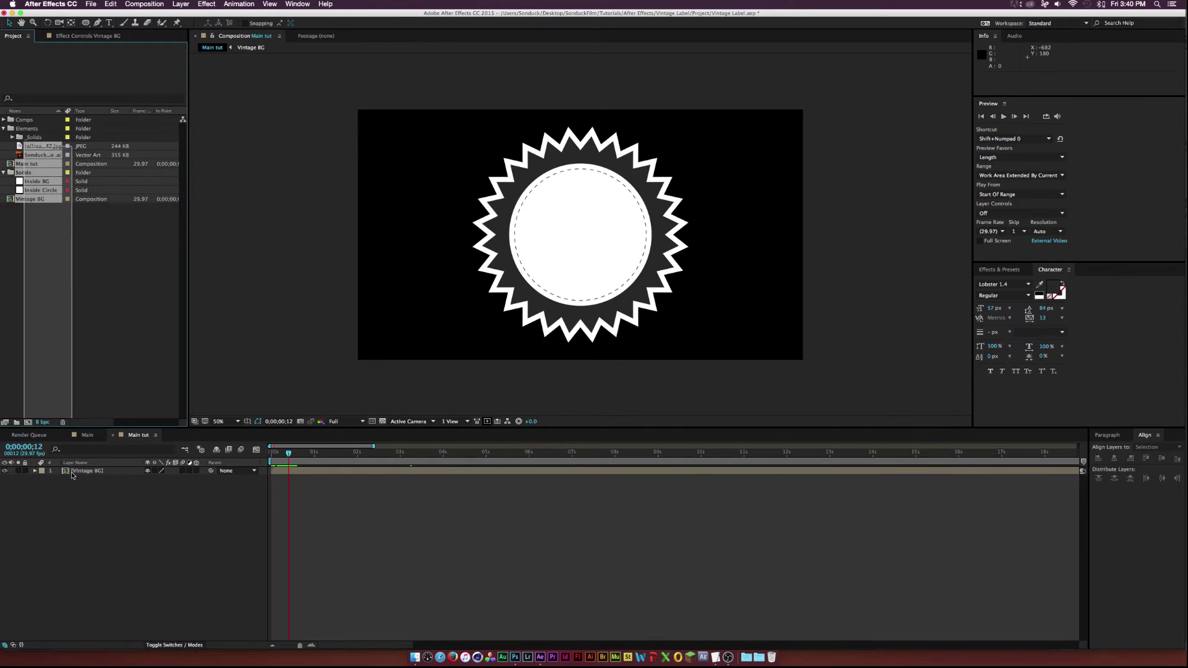
drag(27, 148, 107, 492)
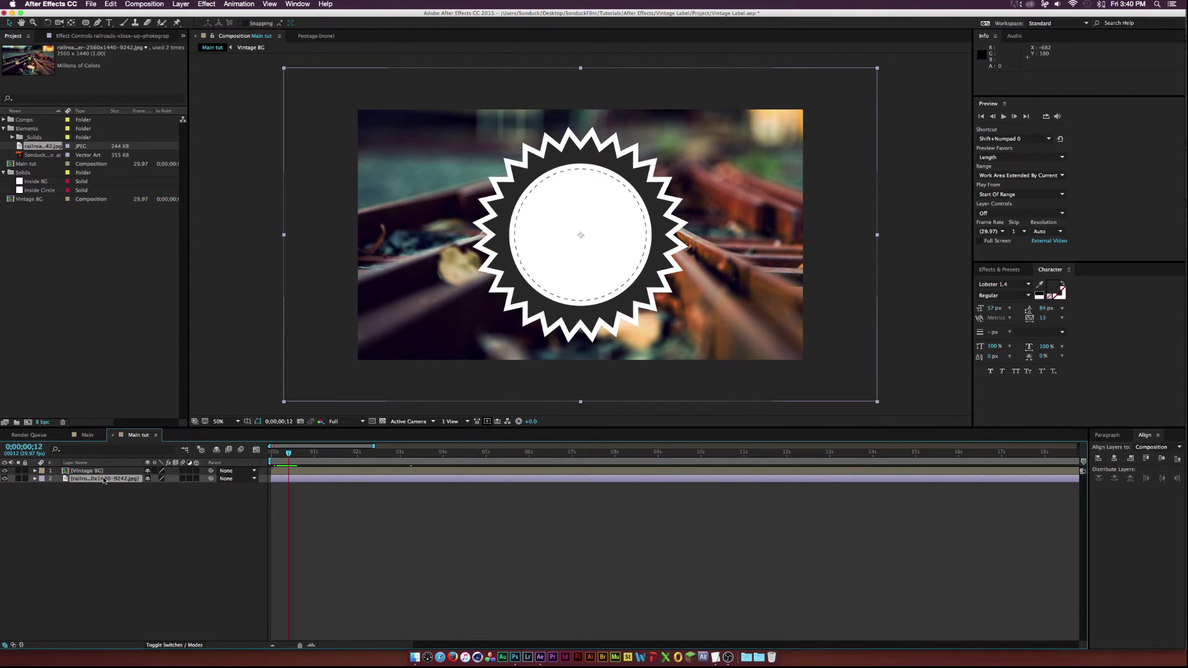
key(super+alt+f)
click(85, 551)
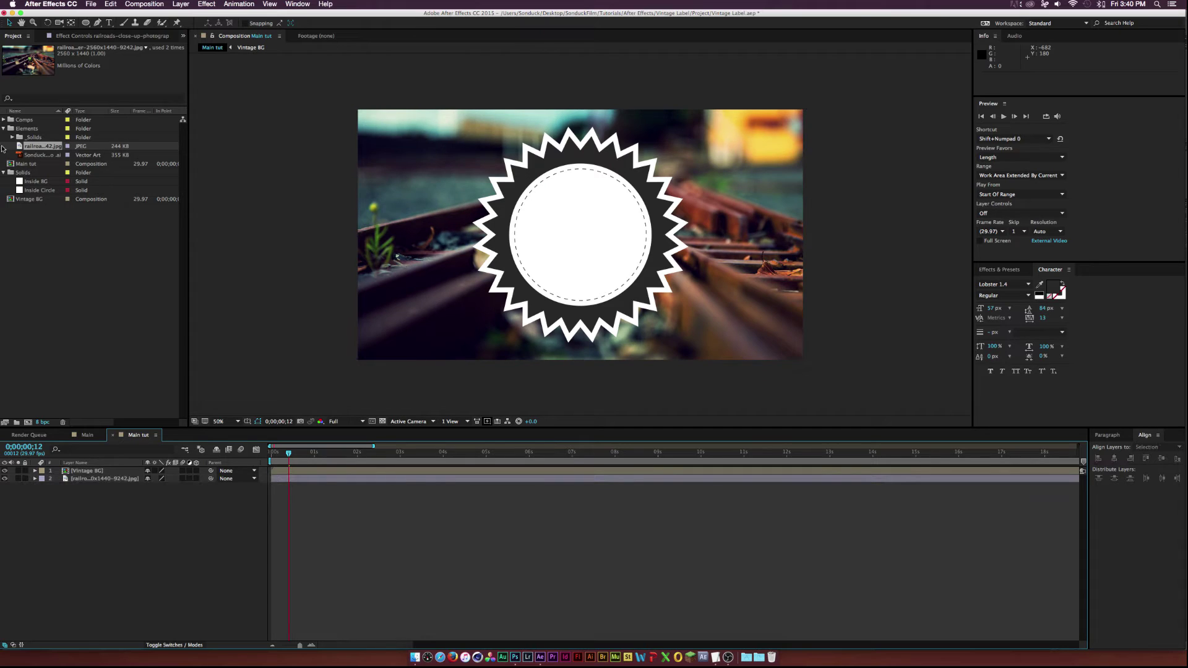
- Collapse the Elements and Solids folders, then add the text "Tutorials" and place it in the upper part of the white circle
click(4, 129)
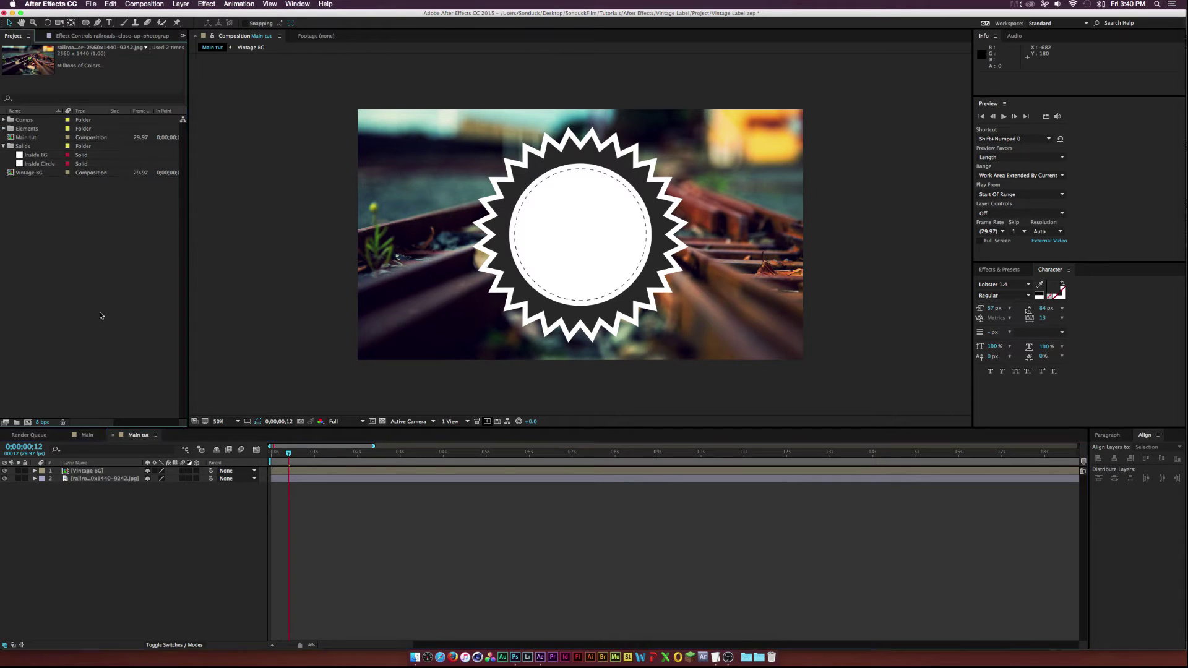
click(3, 147)
click(109, 23)
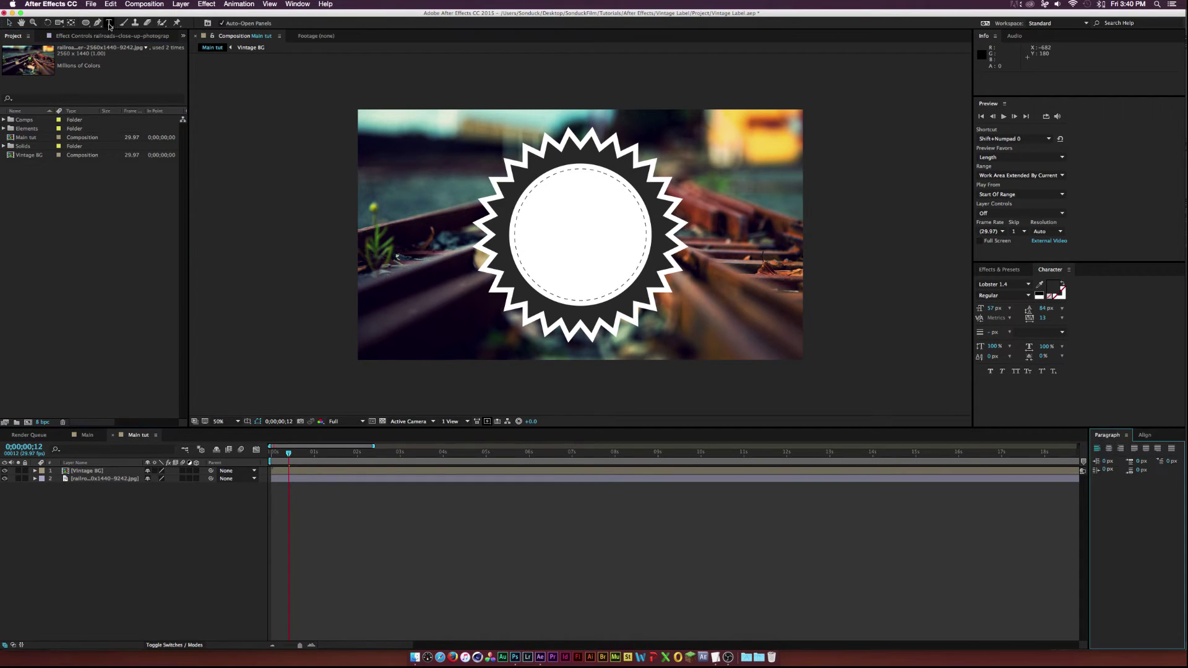
click(578, 232)
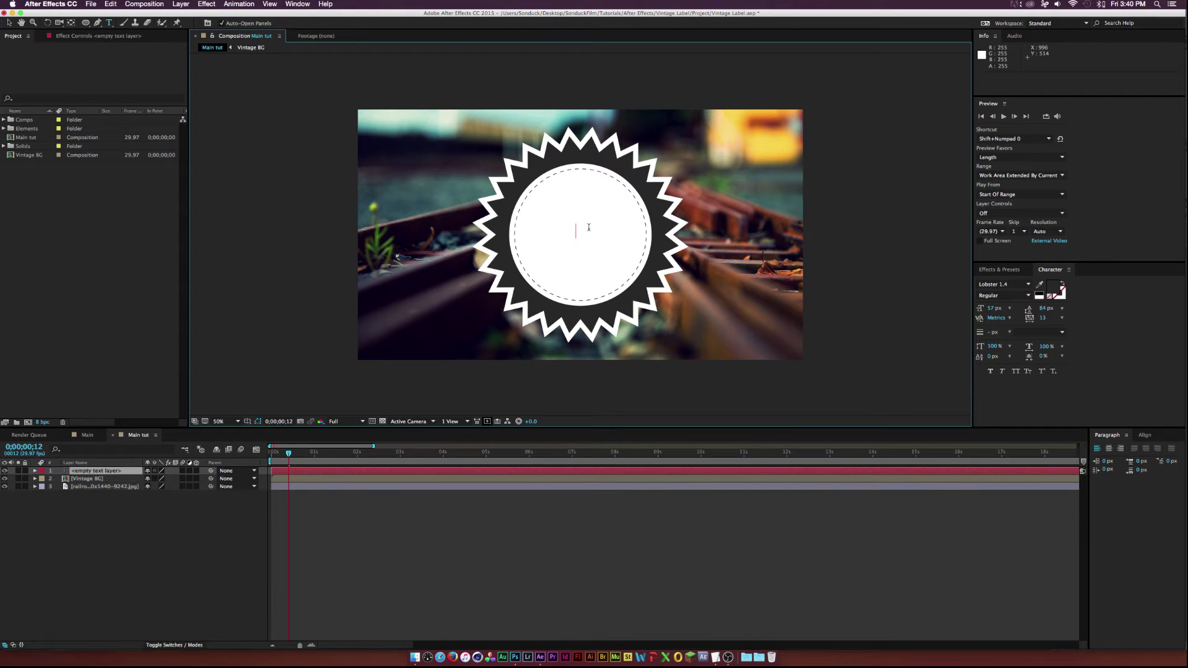
text(Tutorials)
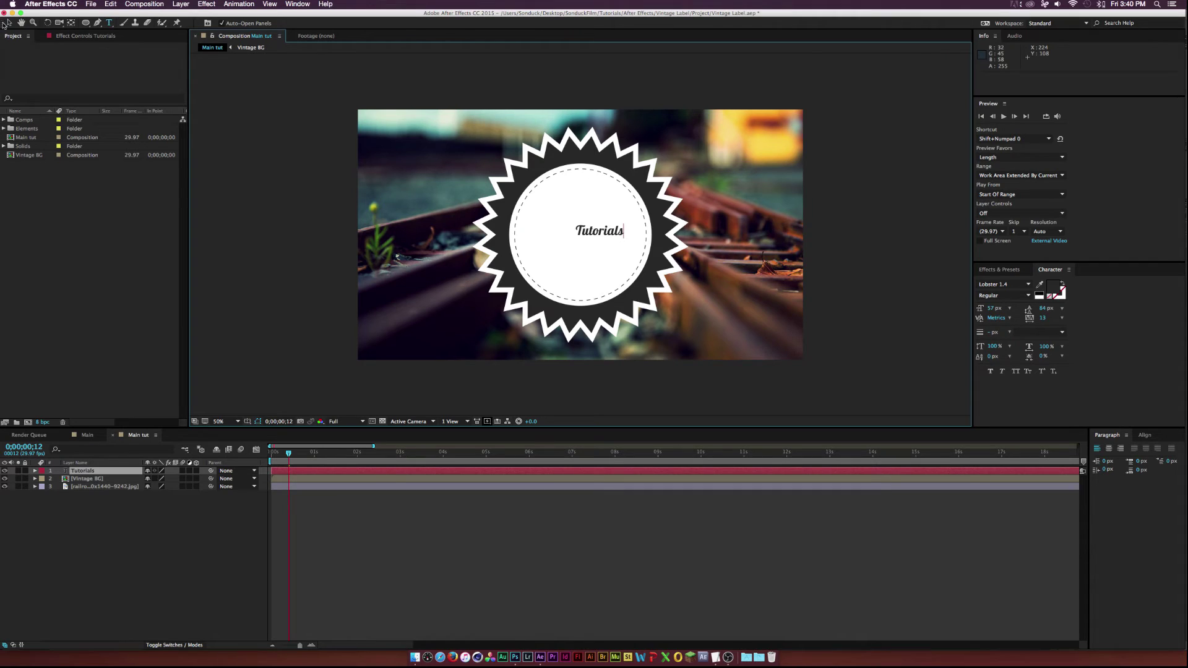
click(9, 22)
drag(616, 237, 588, 192)
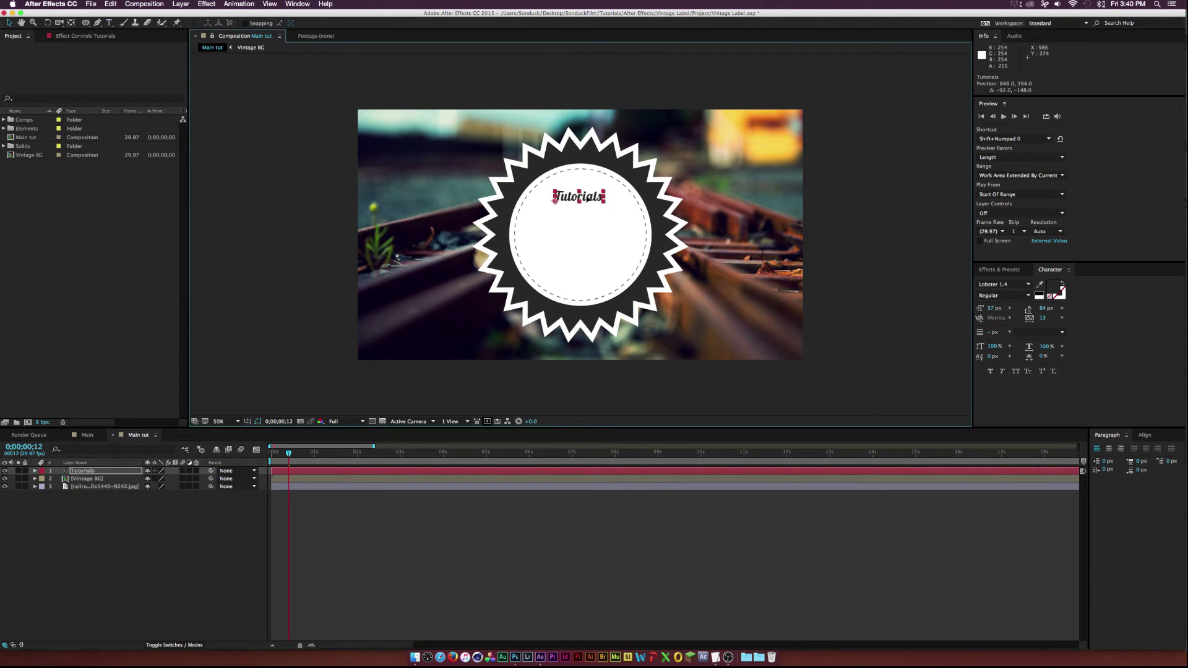
- Duplicate the Tutorials text straight down into the lower part of the white circle and reword the copy as "Sonduck"
click(83, 470)
key(super+d)
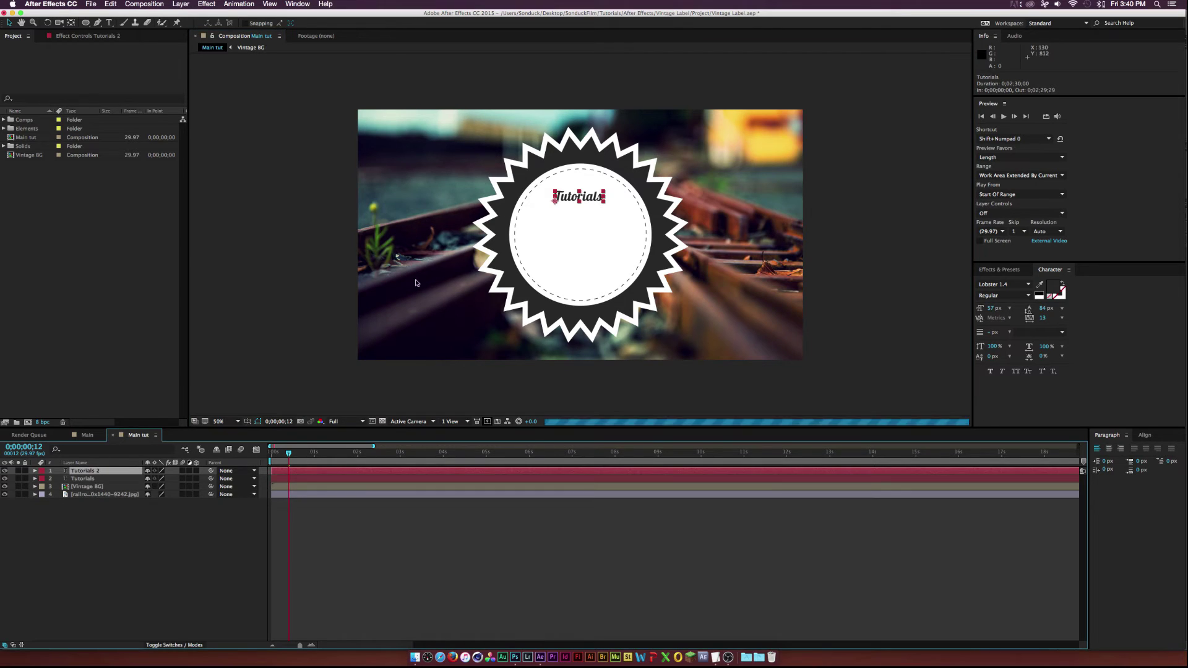
drag(586, 199, 585, 271)
double_click(586, 271)
click(583, 270)
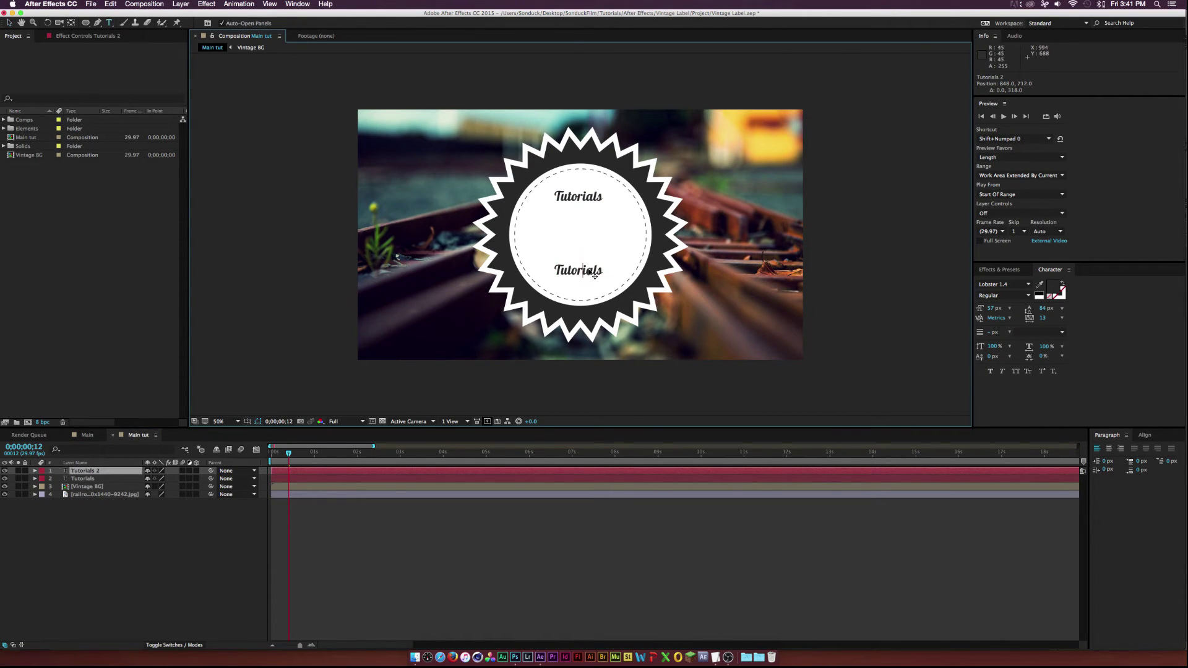
double_click(598, 268)
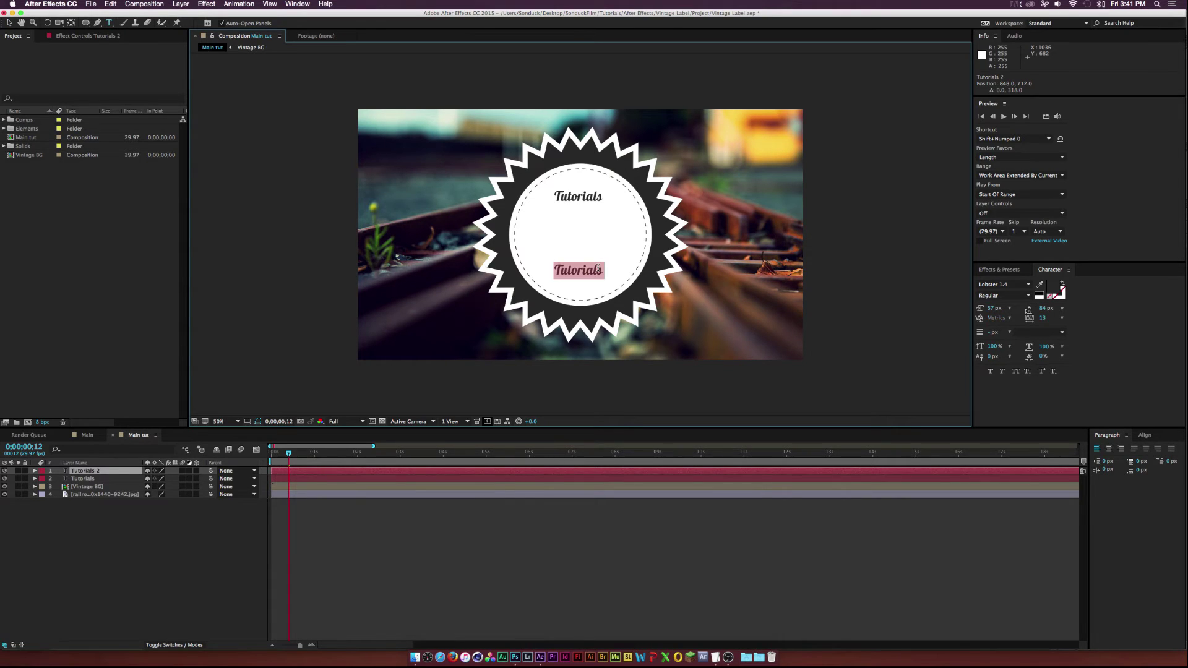
text(Sonduck)
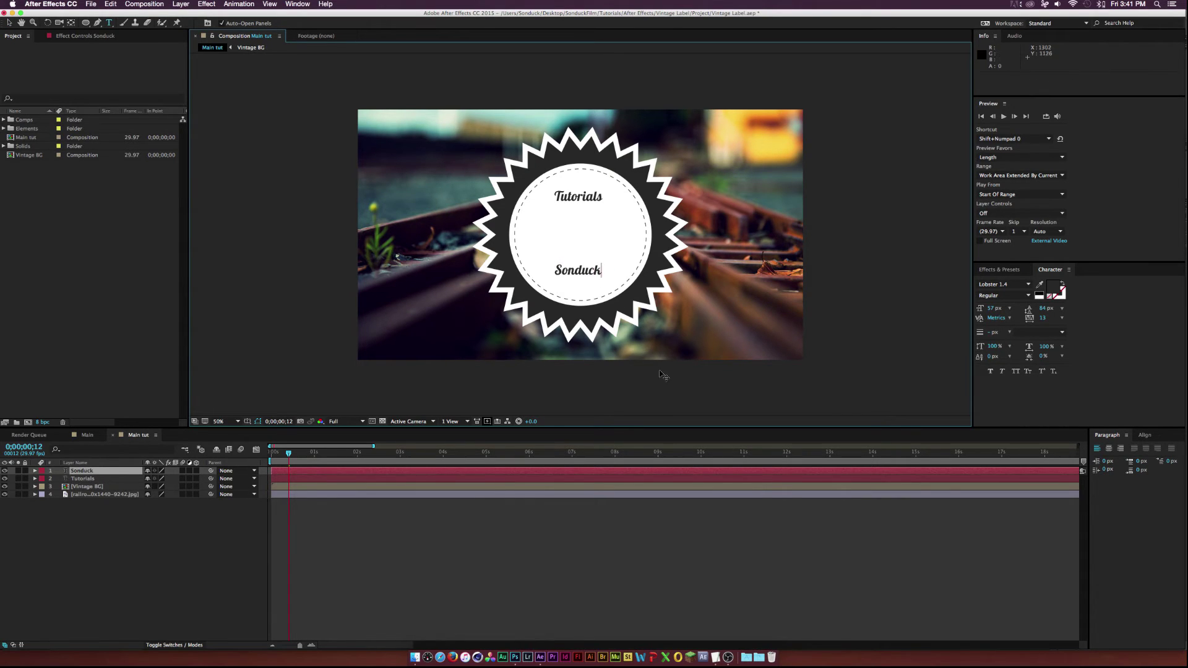
click(10, 23)
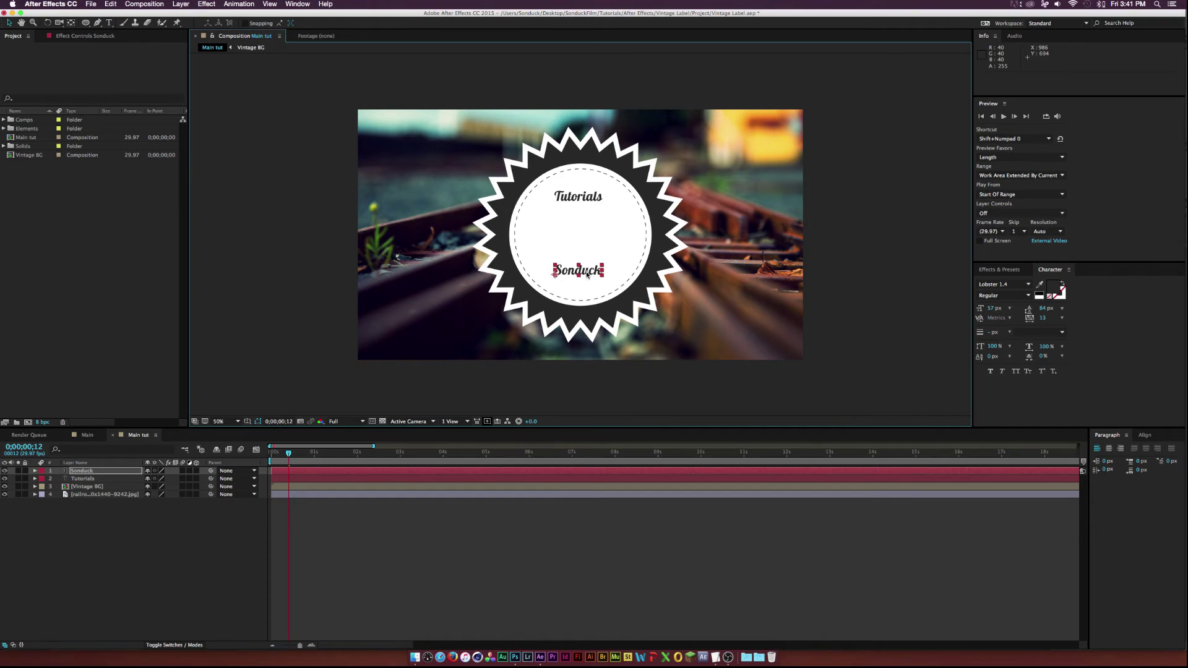
key(shift+Down)
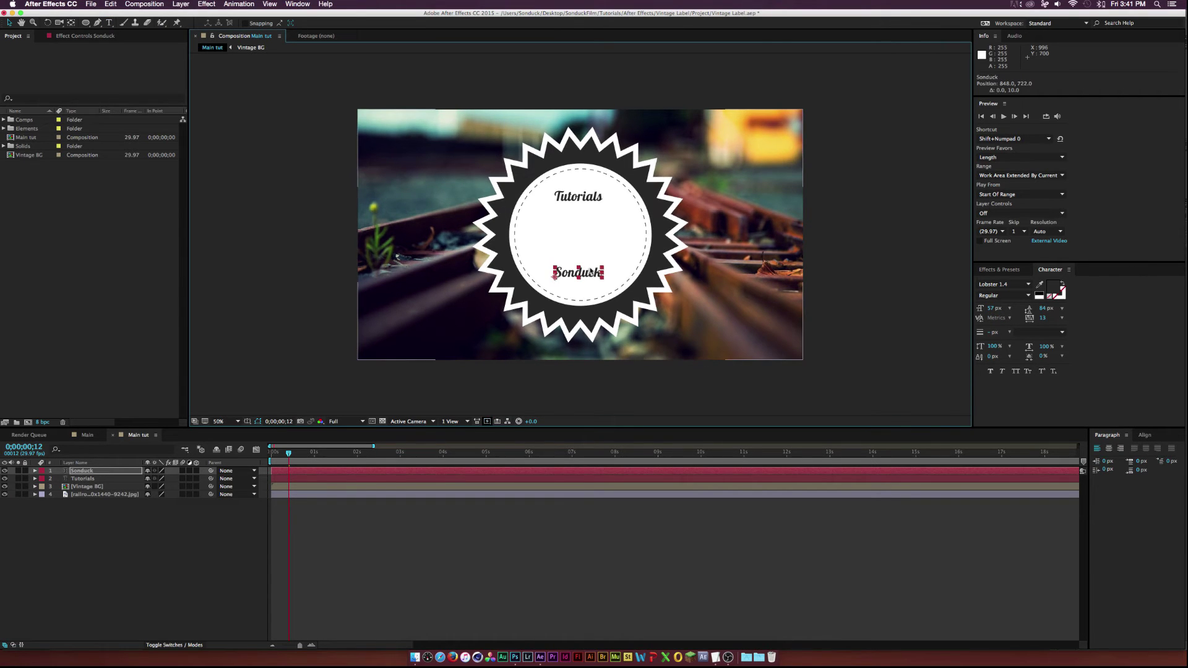
drag(592, 273, 593, 270)
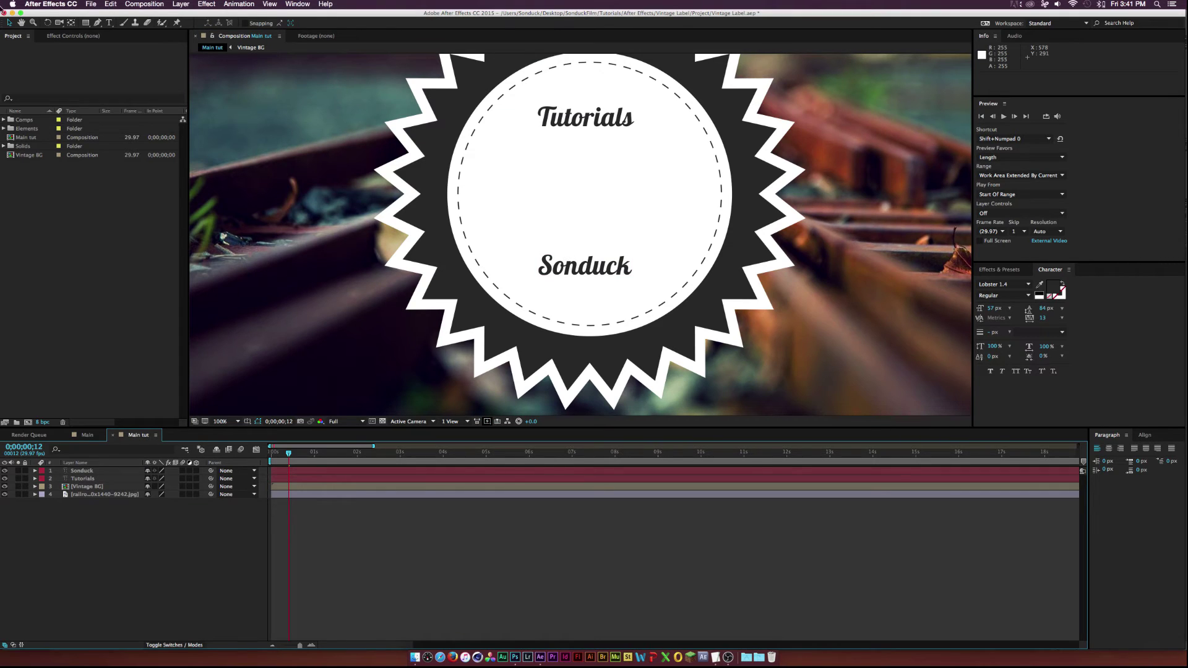
- Draw a thin dark rectangle as a line just above the Sonduck text and place a duplicate line just below it
click(86, 23)
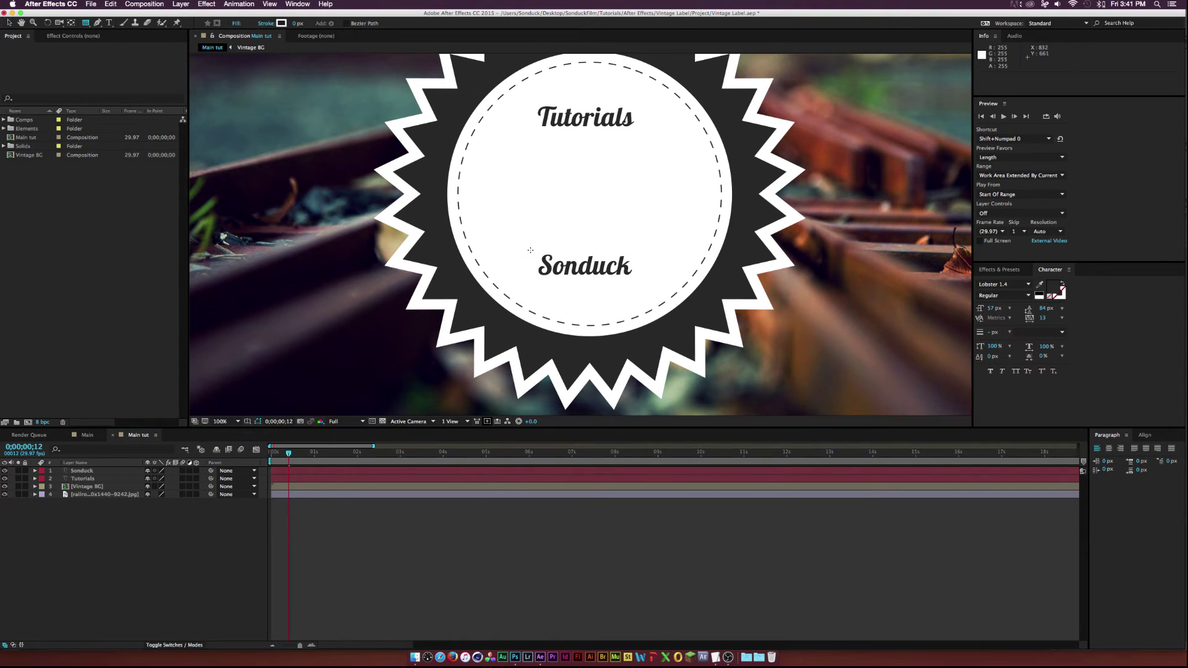
drag(530, 250, 639, 251)
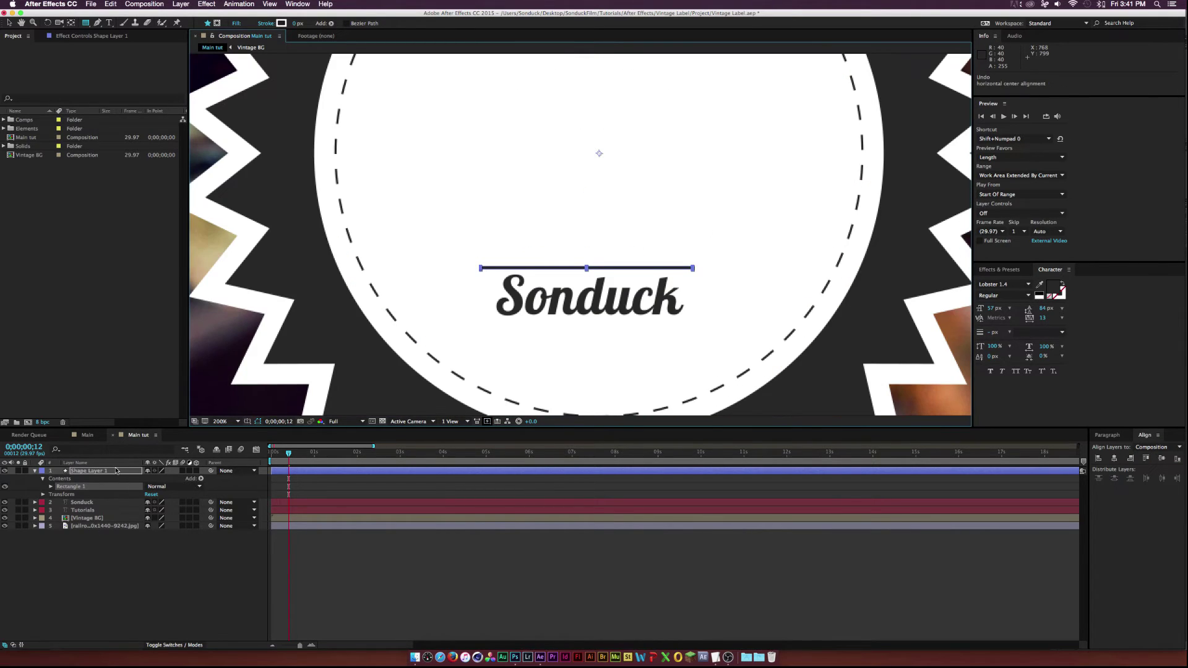
click(117, 470)
key(ctrl+d)
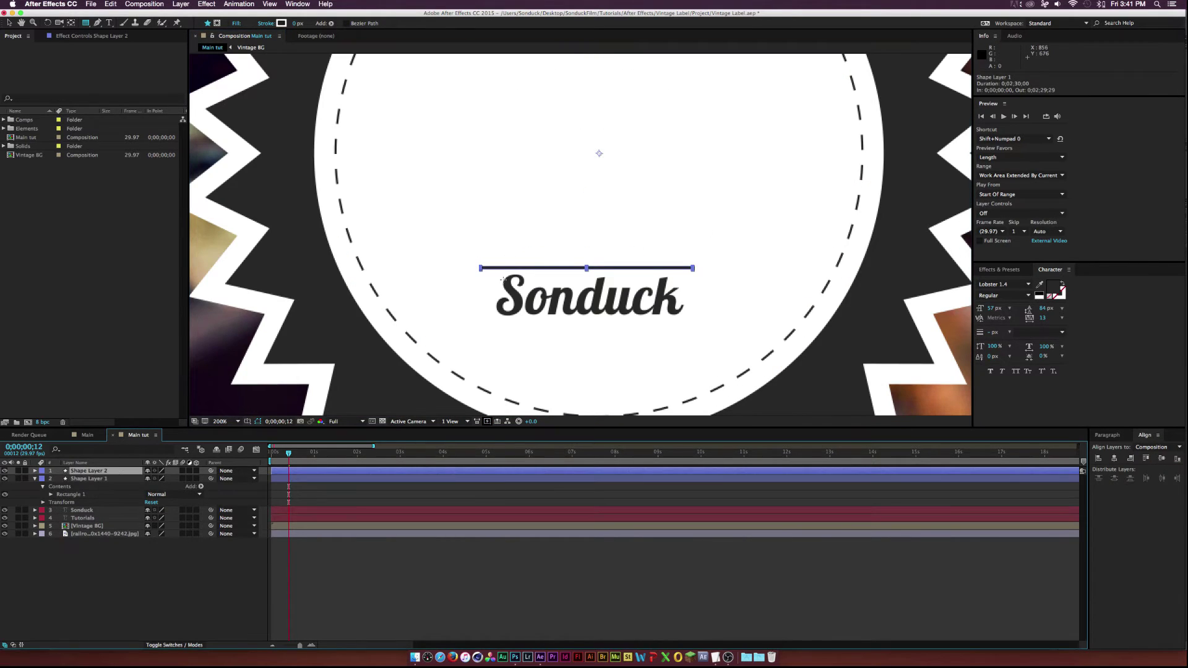
key(v)
key(super+z)
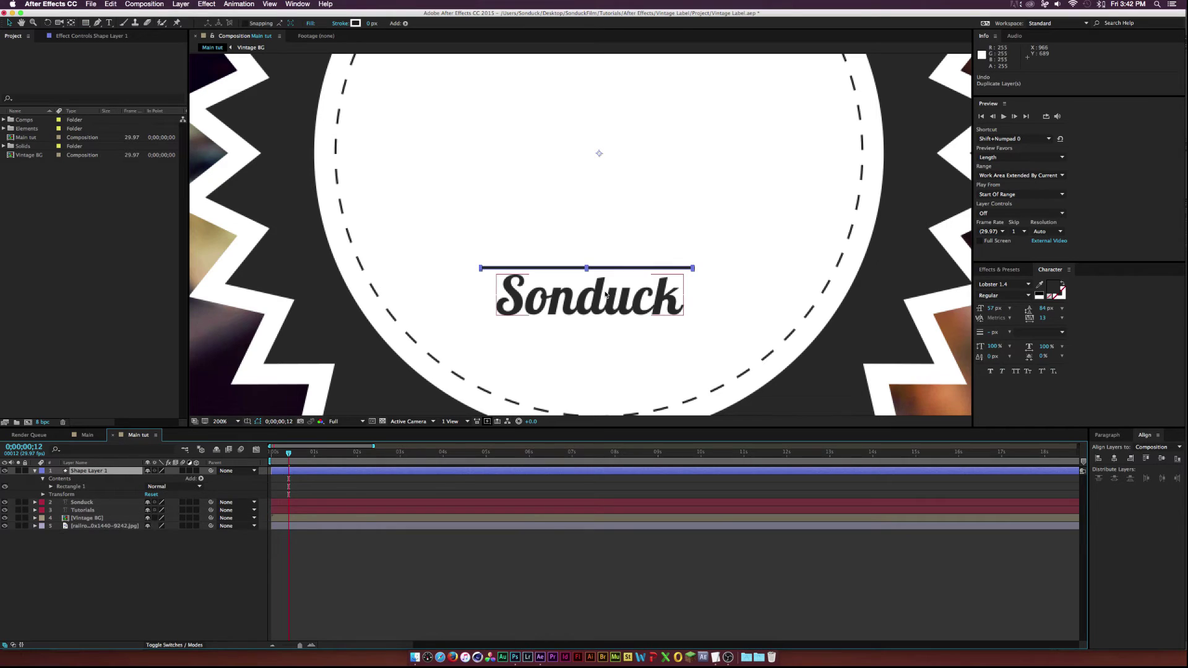
key(super+d)
drag(576, 271, 574, 329)
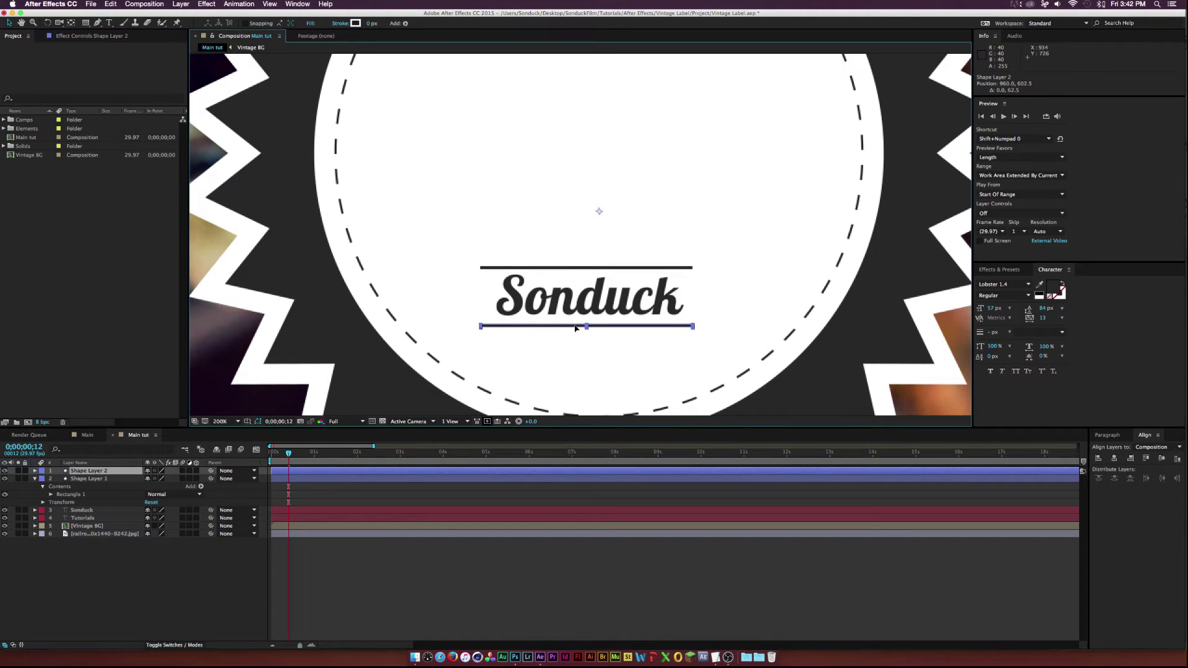
click(95, 575)
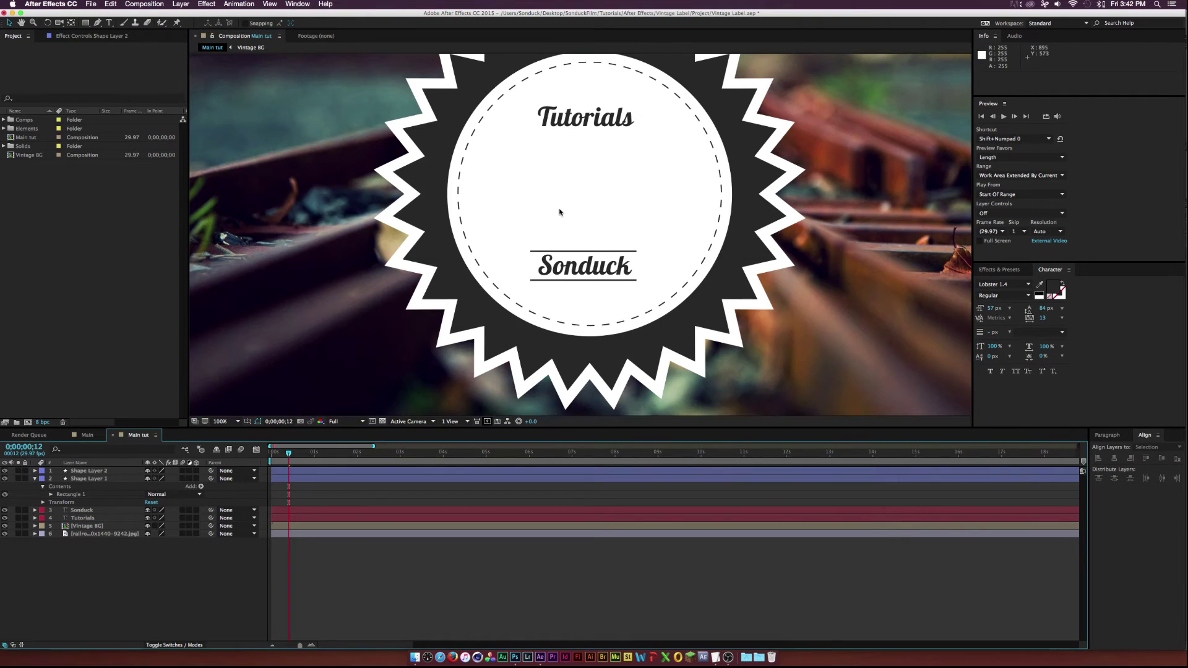
- Center both line shapes and the Sonduck and Tutorials texts horizontally in the composition
click(104, 470)
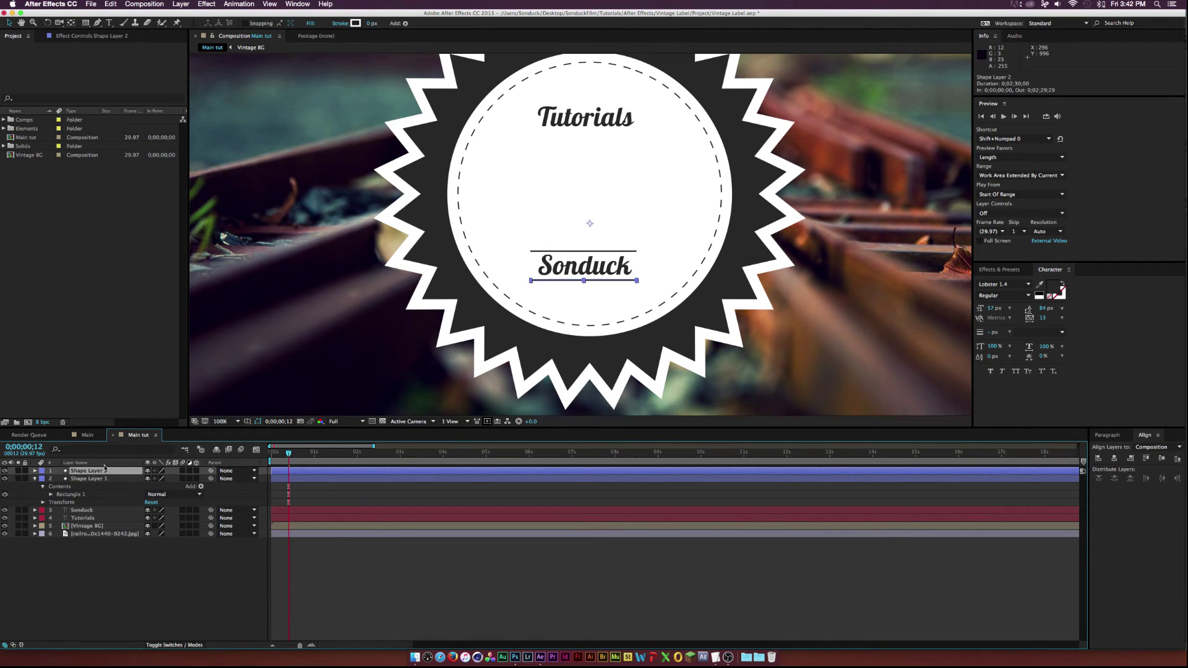
click(1119, 462)
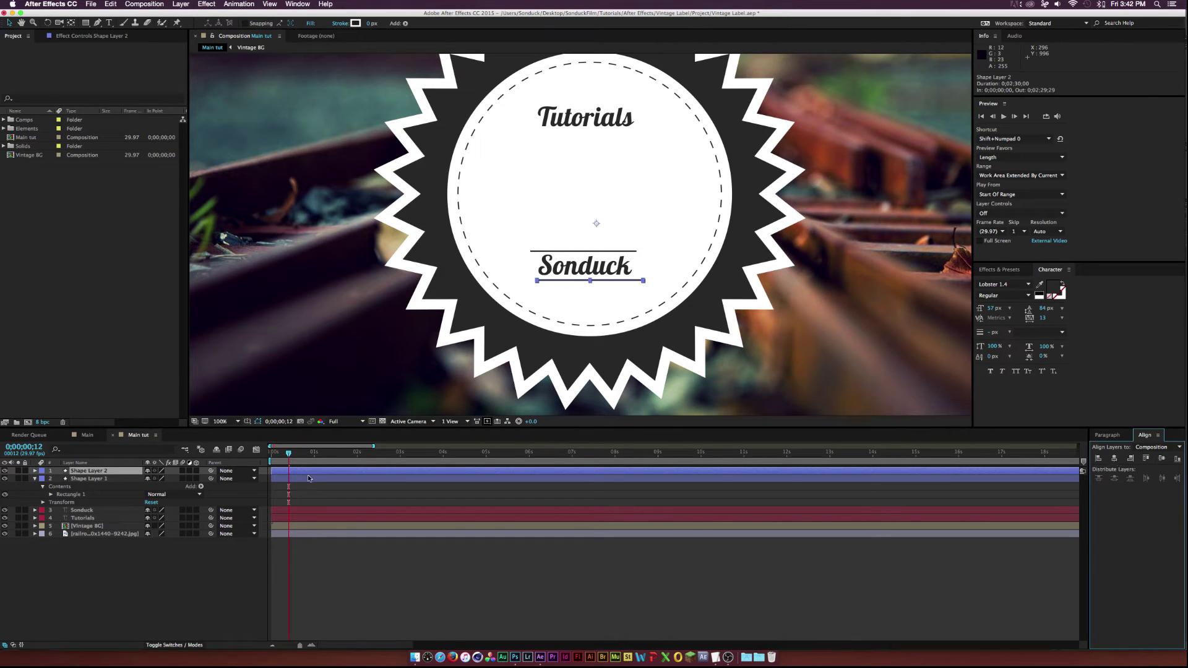
key(super+Down)
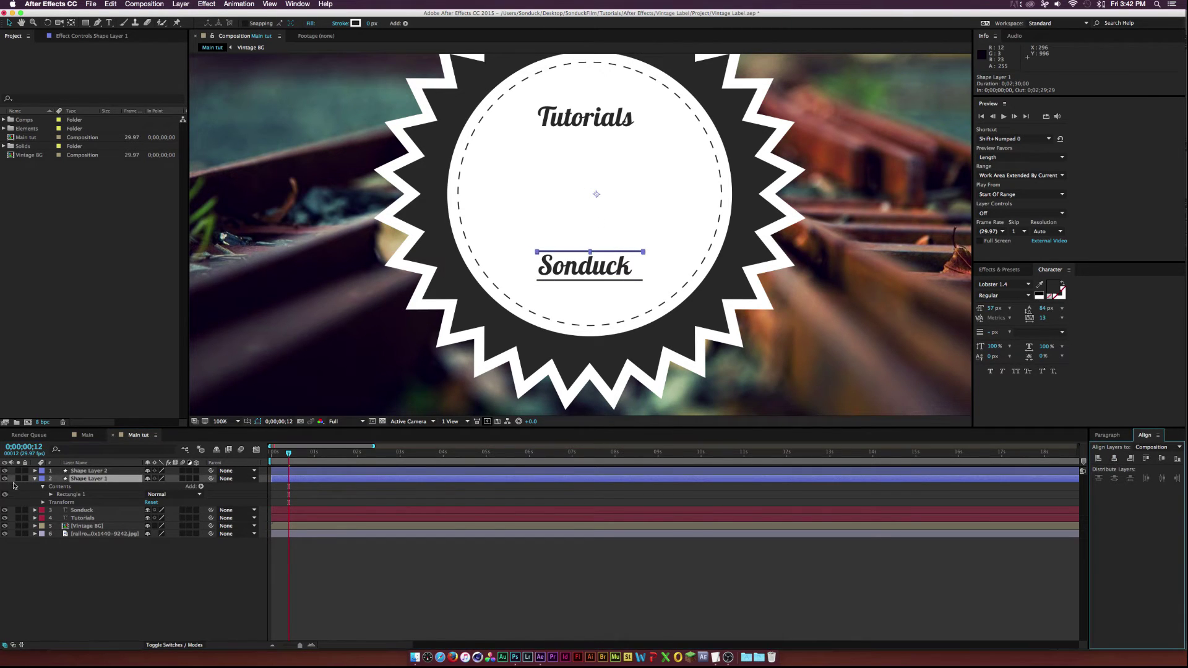
key(super+Down)
key(super+Down)
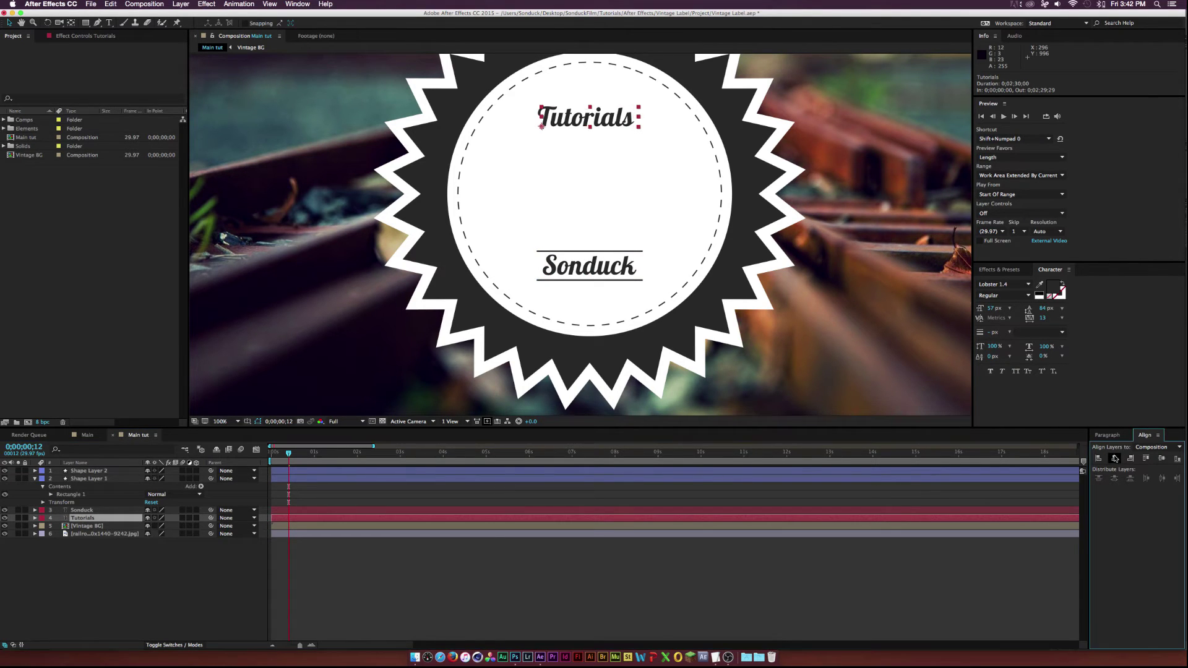
click(240, 564)
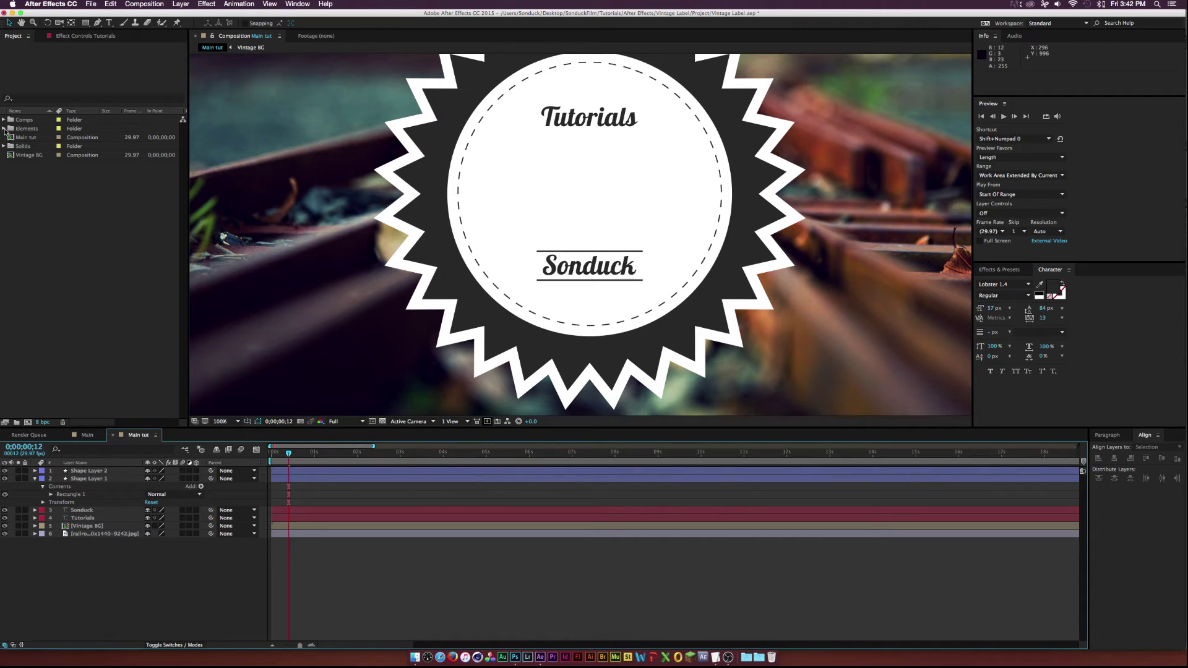
- Add the Sonduck Logo .ai as the top layer and recolor it with a Fill effect sampled from the badge's dark gray
click(4, 129)
drag(21, 155, 86, 470)
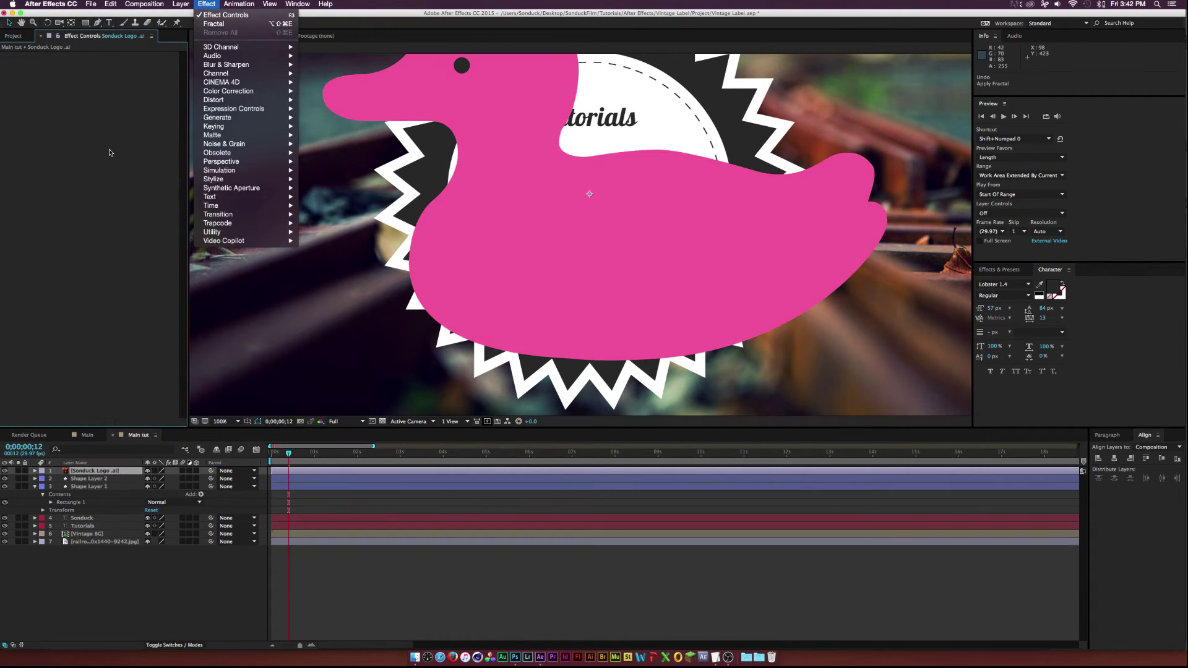
click(109, 152)
click(201, 4)
mouse_move(227, 117)
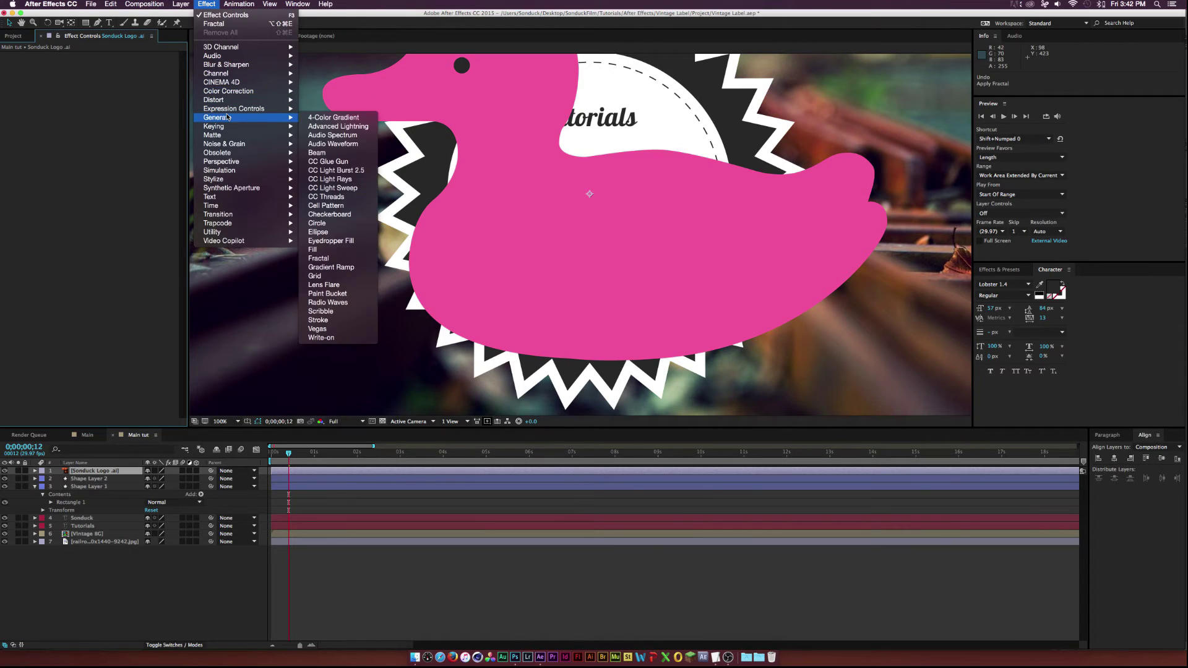
click(313, 249)
click(117, 79)
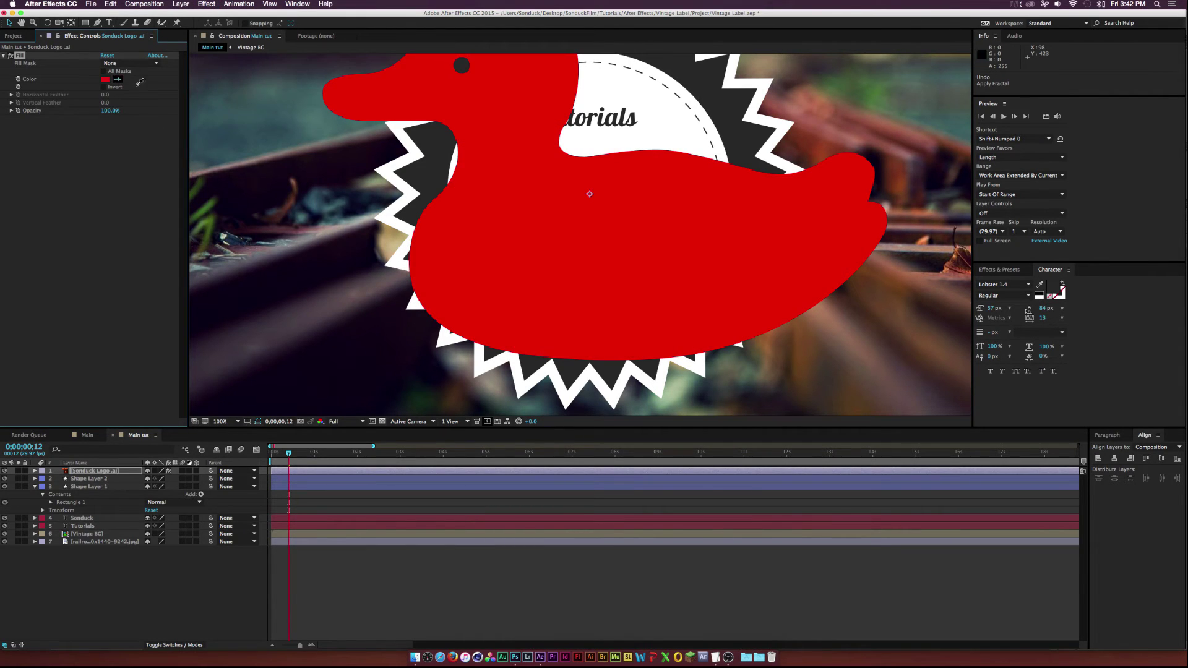
click(420, 174)
- Scale the duck logo down to fit inside the white circle between the Tutorials and Sonduck texts
key(s)
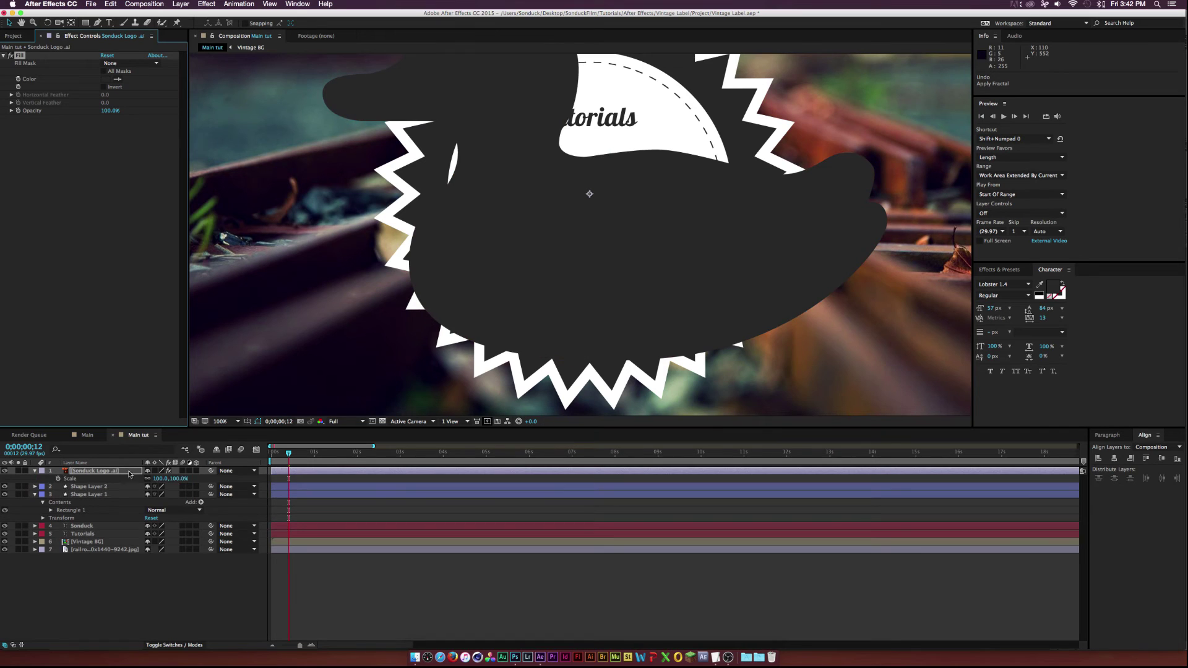
drag(158, 480, 124, 478)
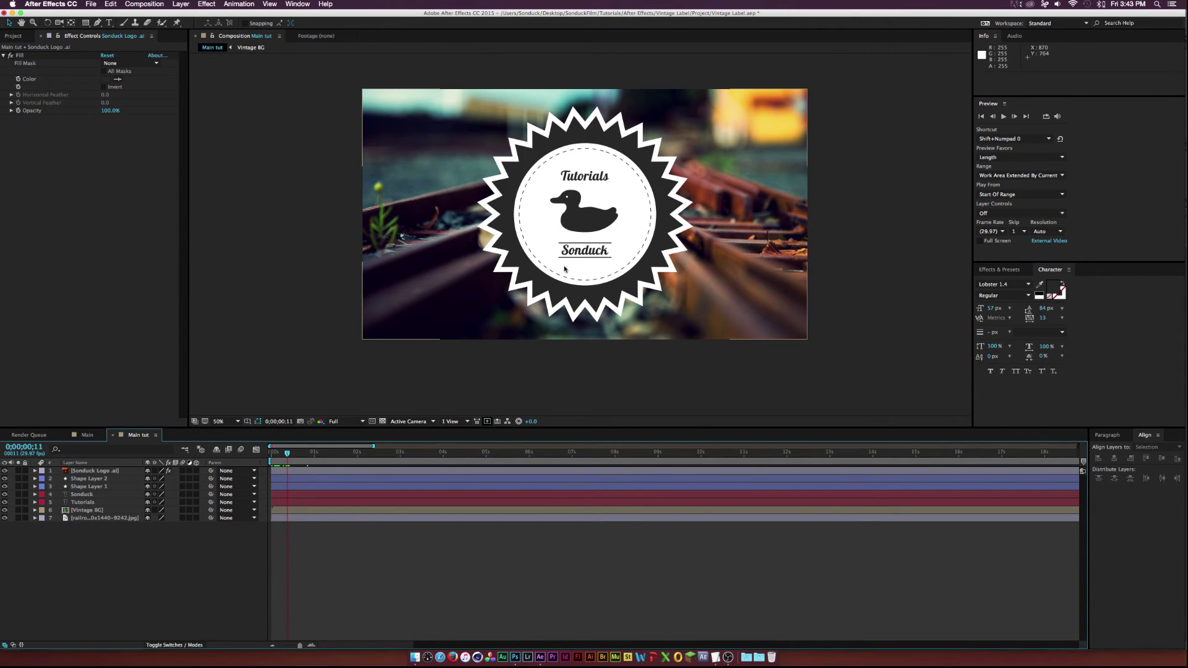
click(575, 200)
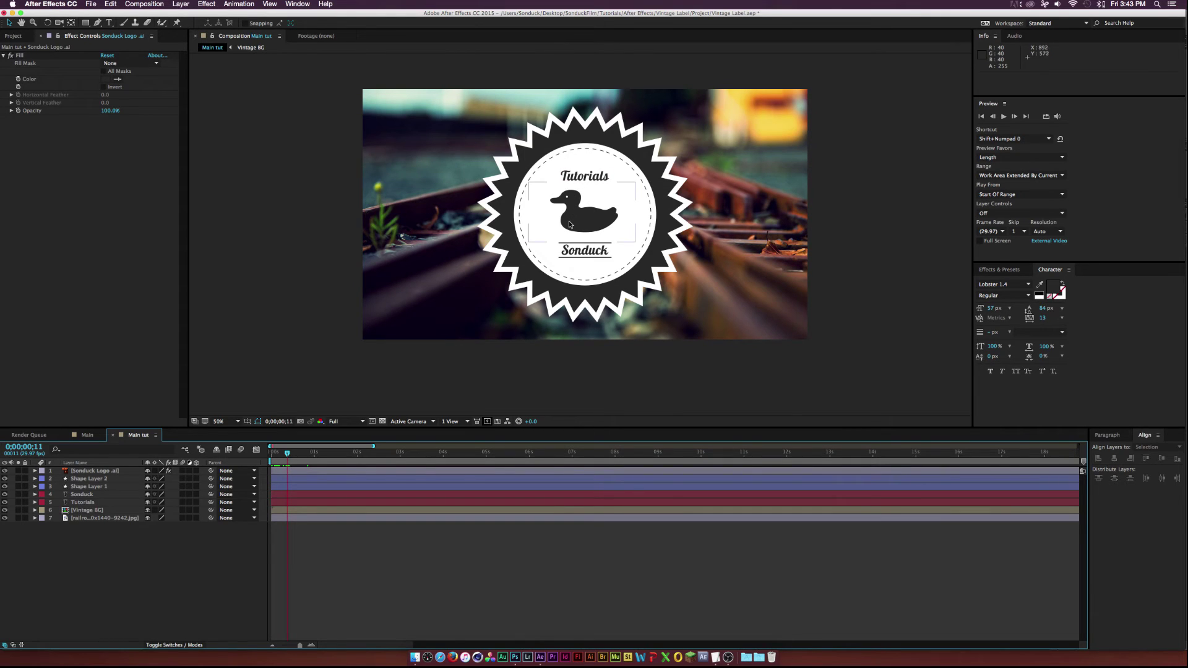
- Keyframe the Tutorials text's position from 1265.5, 394.0 at frame 11 to 855.5, 394.0 at frame 24
click(86, 502)
click(89, 498)
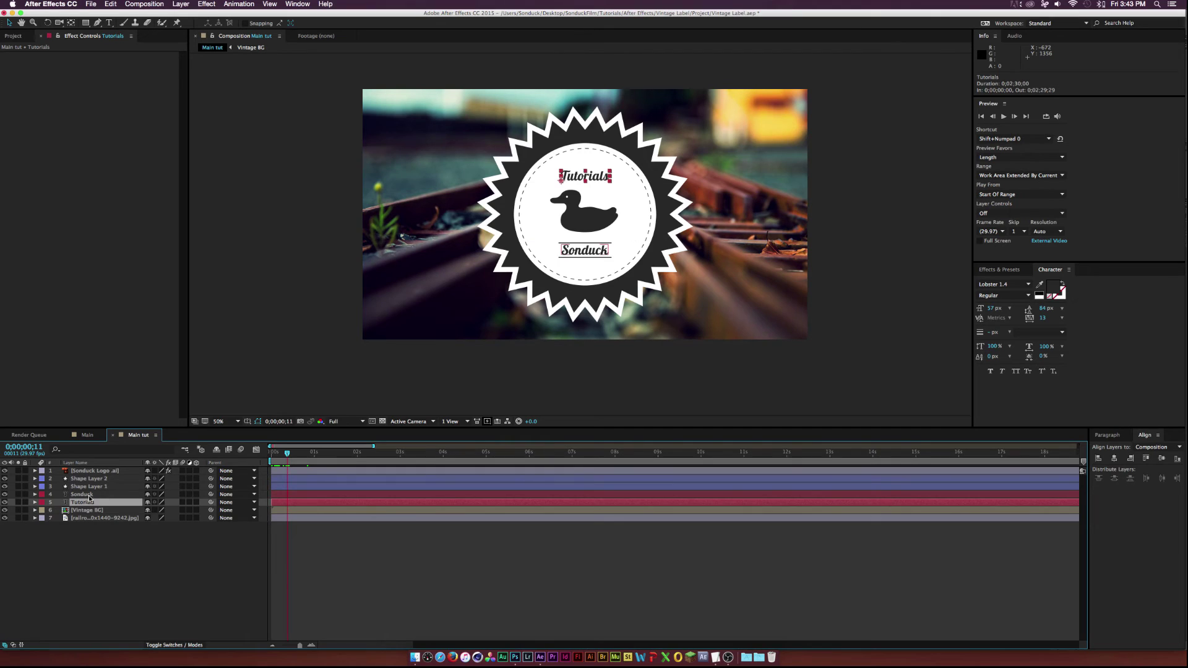
key(p)
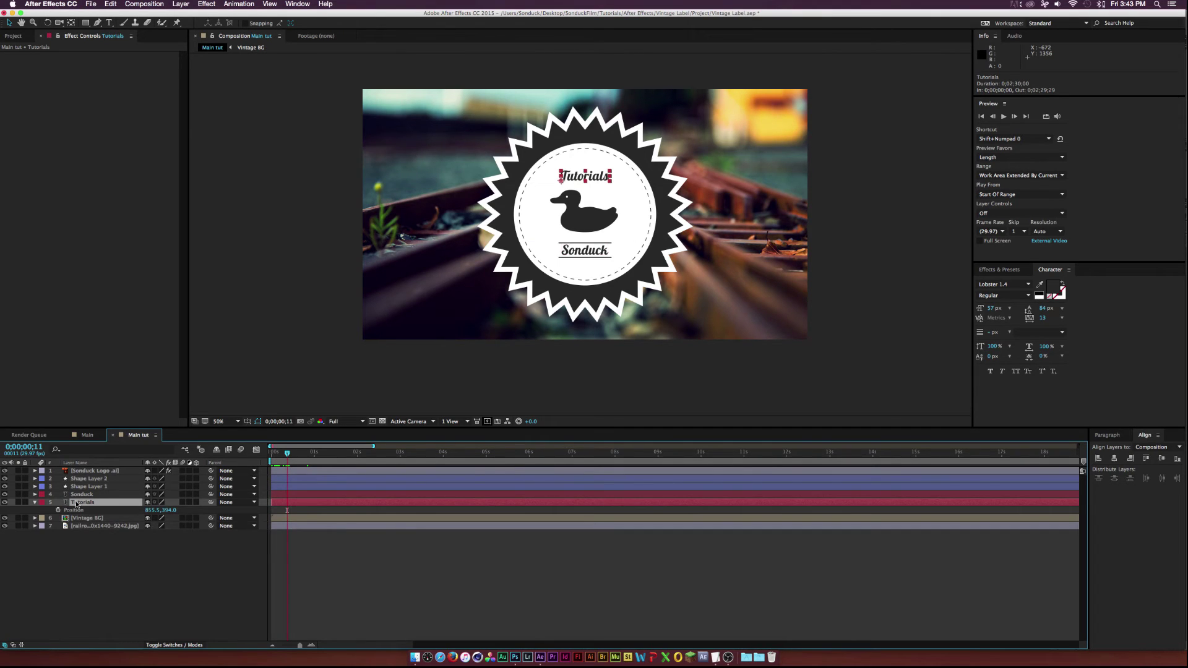
click(58, 510)
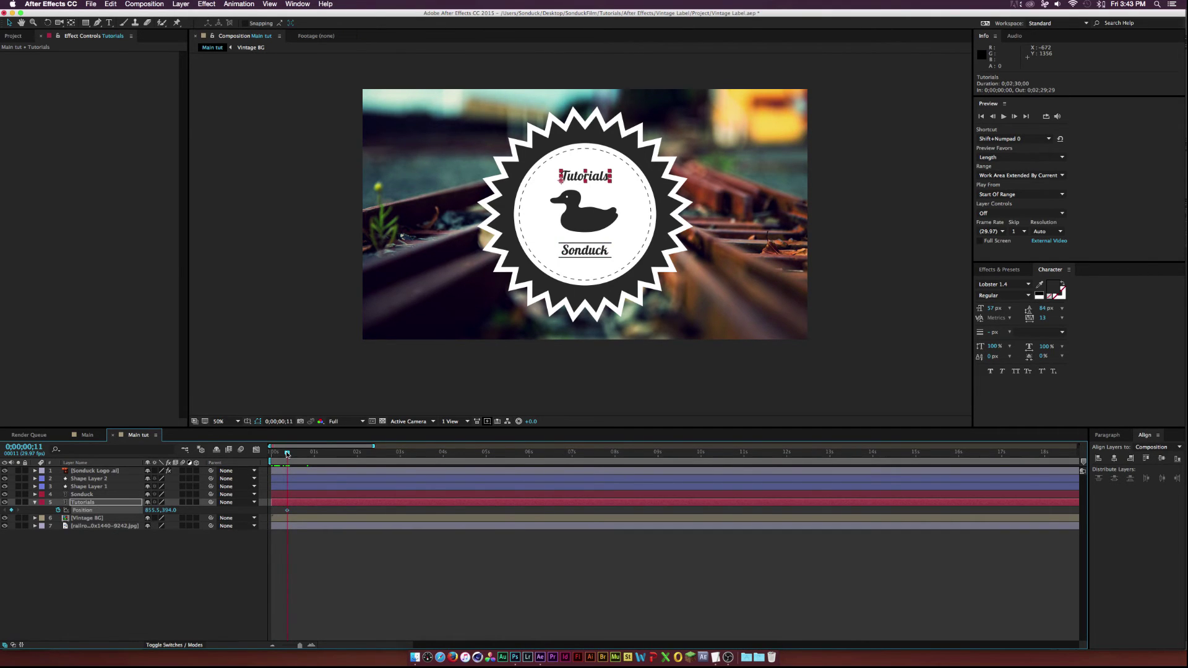
key(equal)
key(equal)
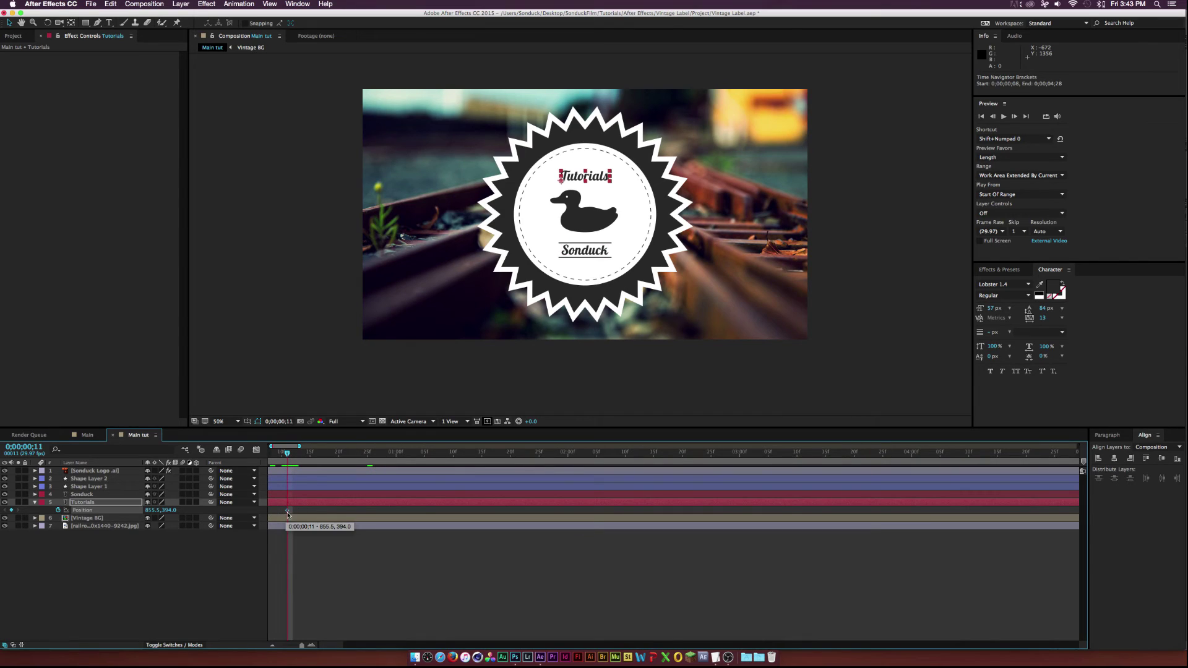
drag(287, 512, 305, 514)
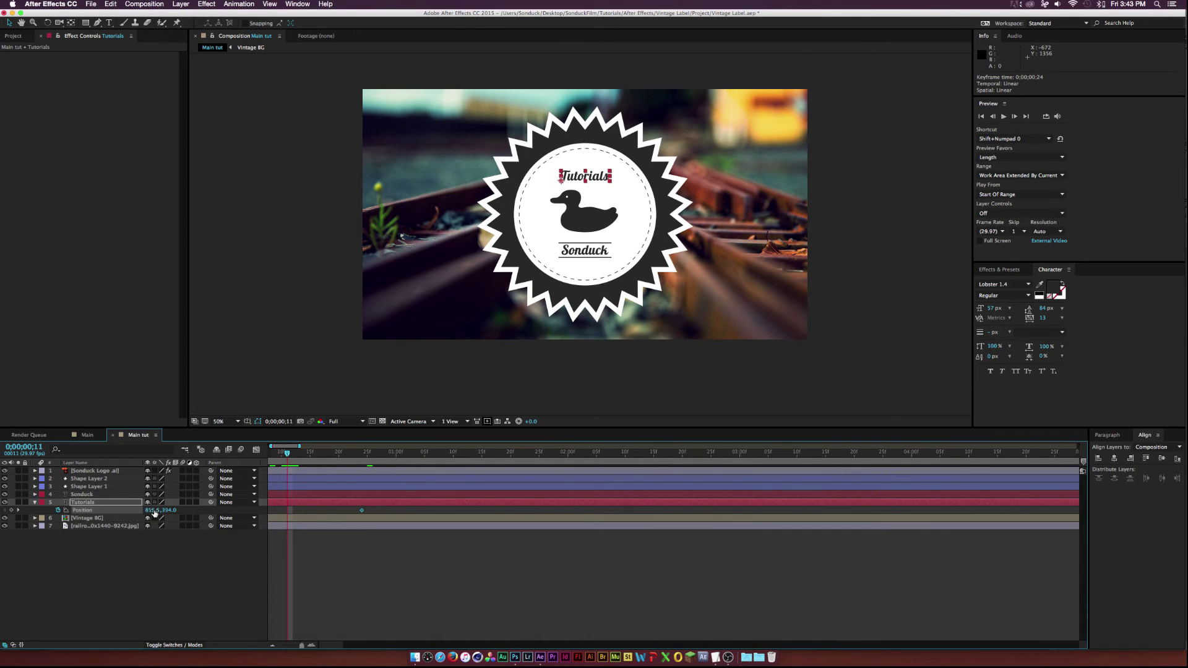
drag(155, 514, 169, 512)
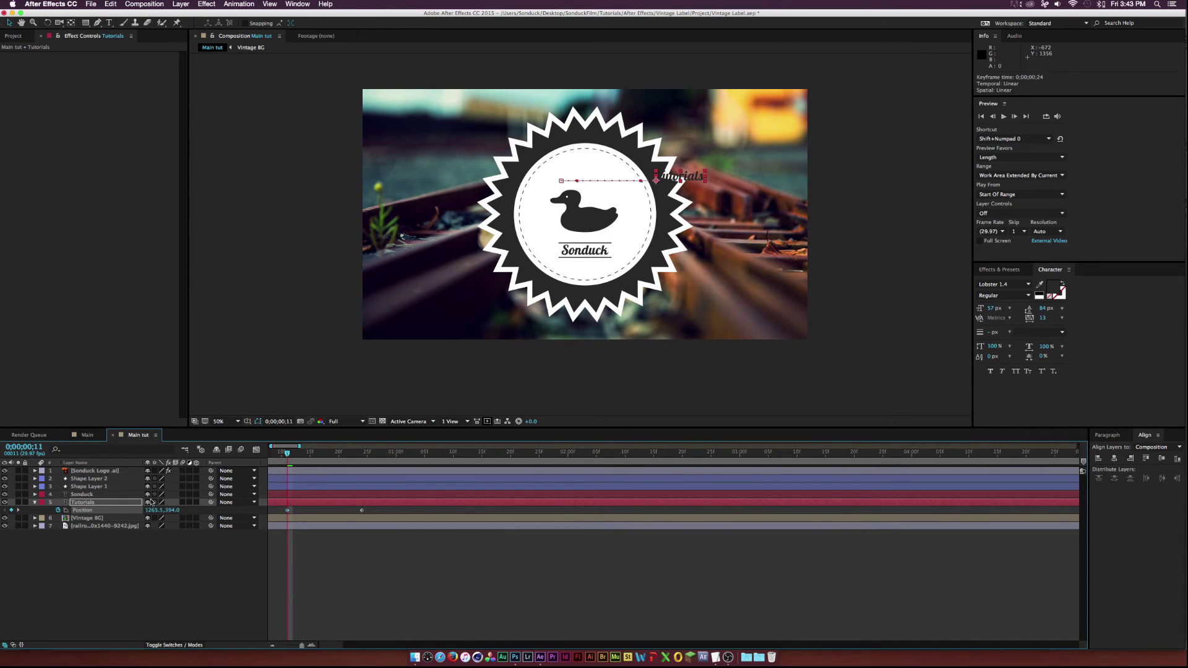
- Keyframe the Sonduck text's position from 437.5, 714.0 at frame 11 to 857.5, 714.0 at frame 24
click(90, 494)
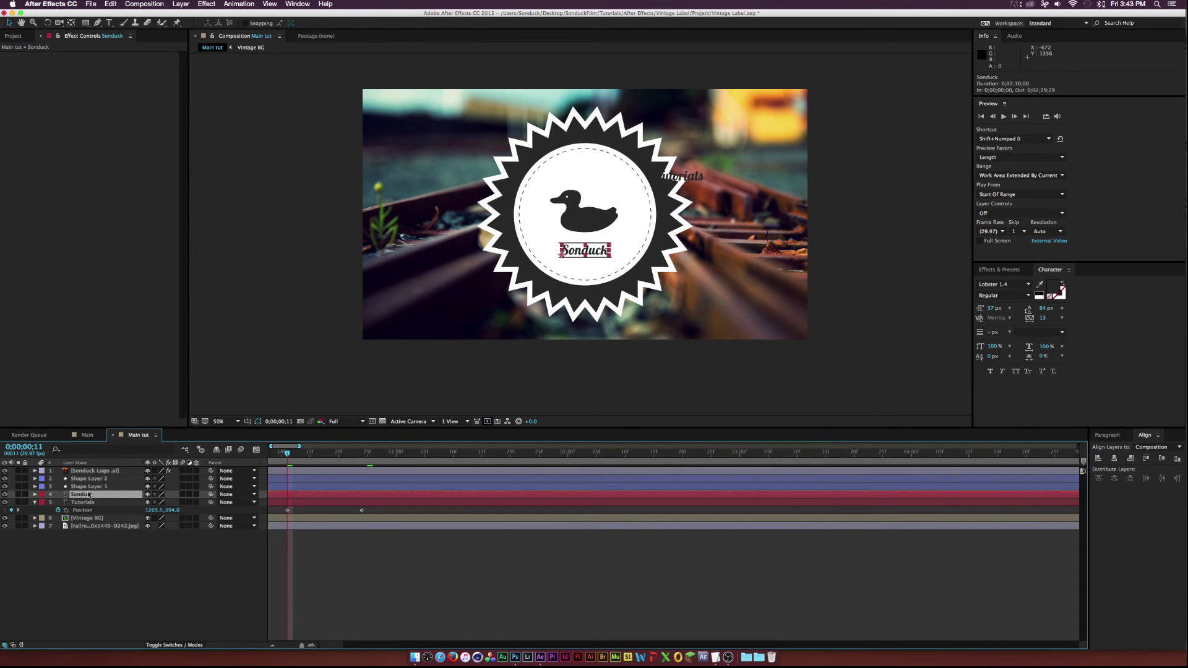
key(p)
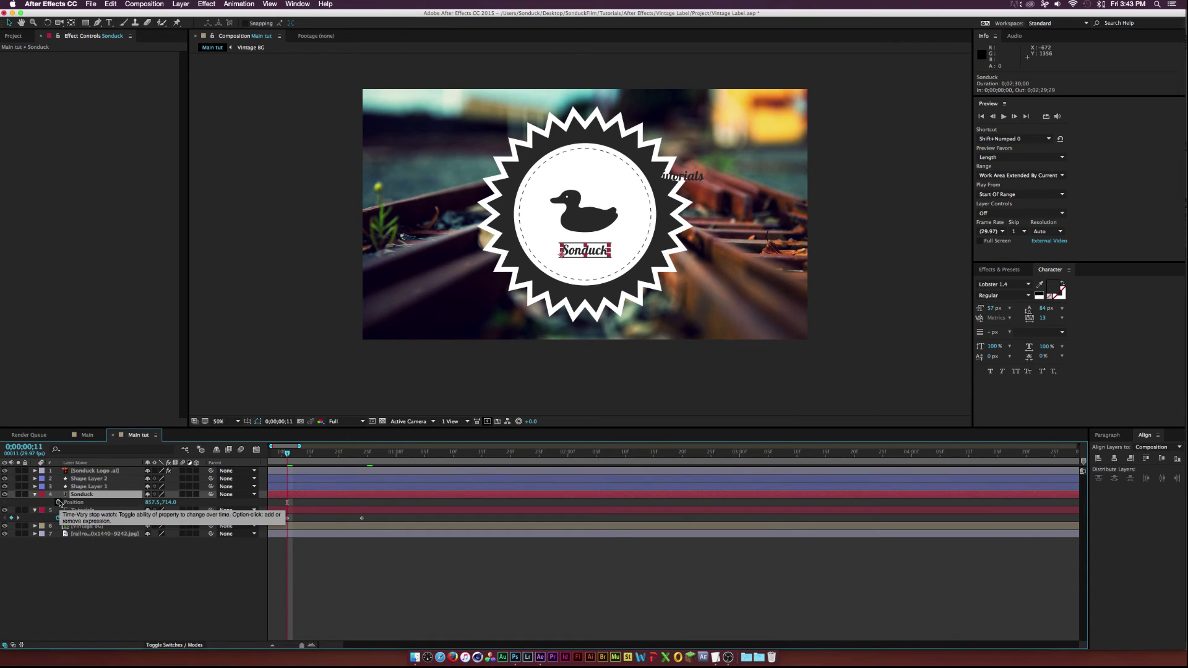
click(58, 502)
drag(288, 502, 293, 502)
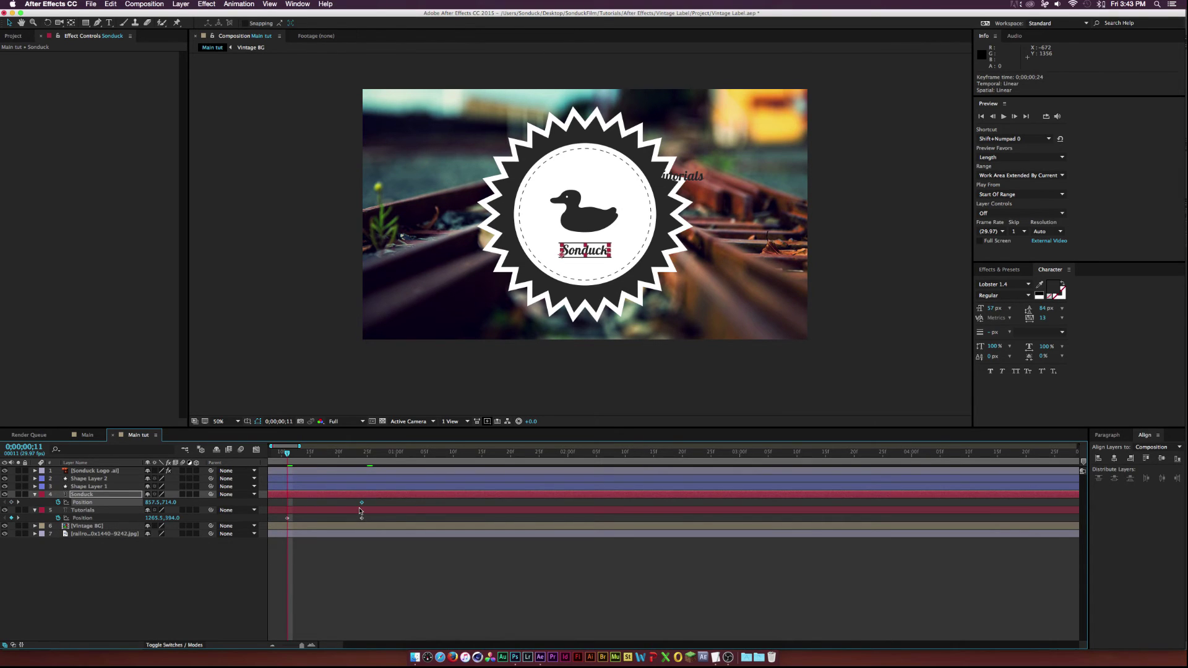
drag(153, 502, 134, 502)
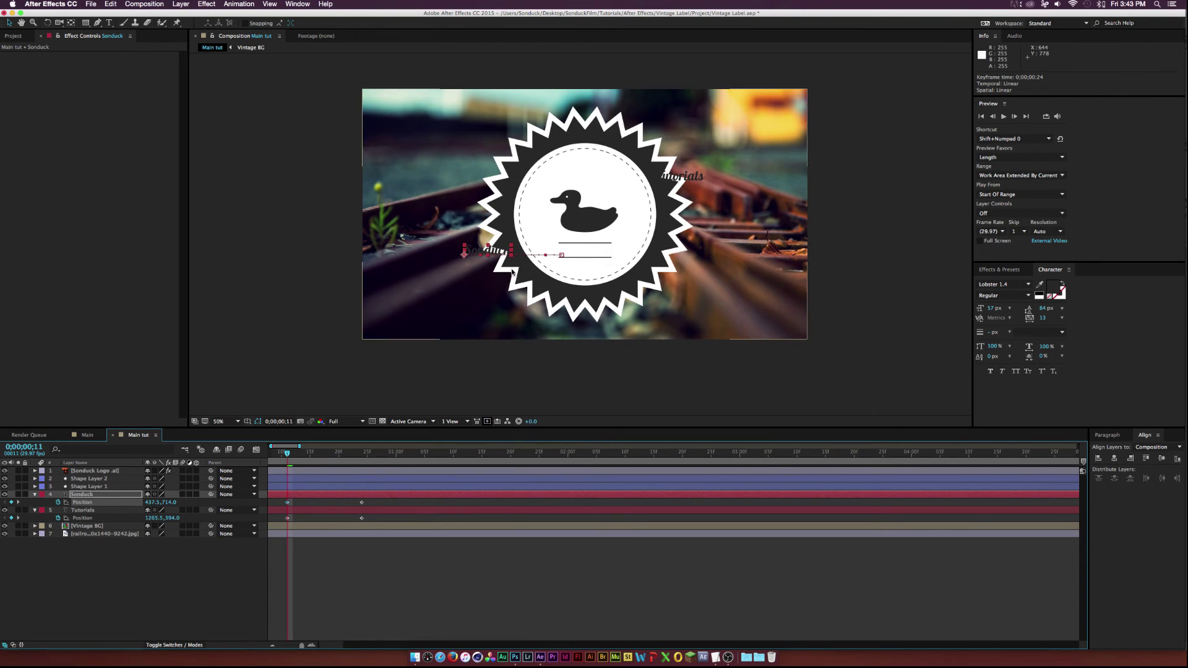
- Keyframe both line shapes' positions to slide in horizontally from X 1443.6 at frame 11 to X 973.6 at frame 24
click(89, 479)
shift+click(90, 486)
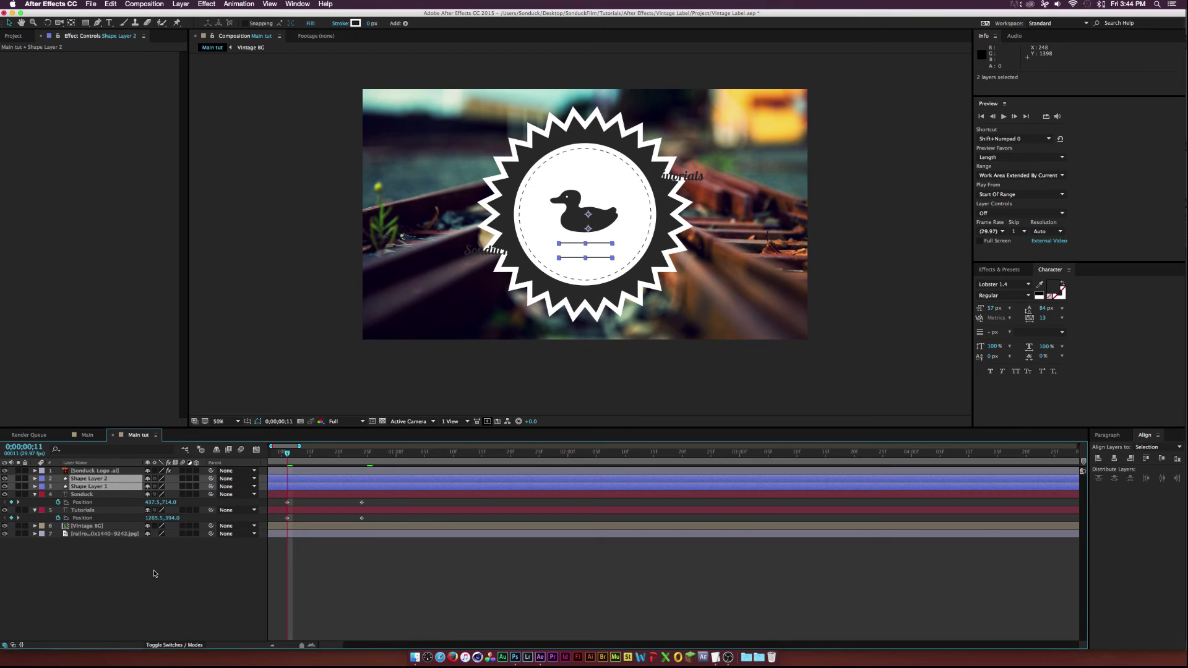
key(alt+shift+p)
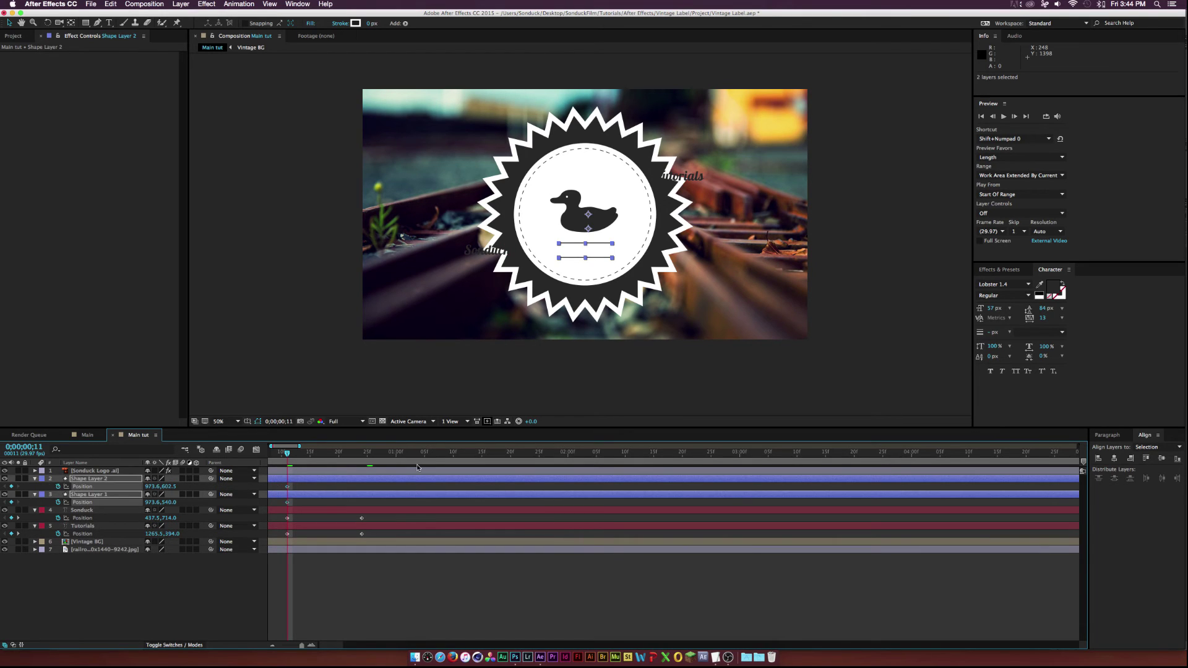
drag(287, 486, 360, 489)
drag(151, 486, 336, 486)
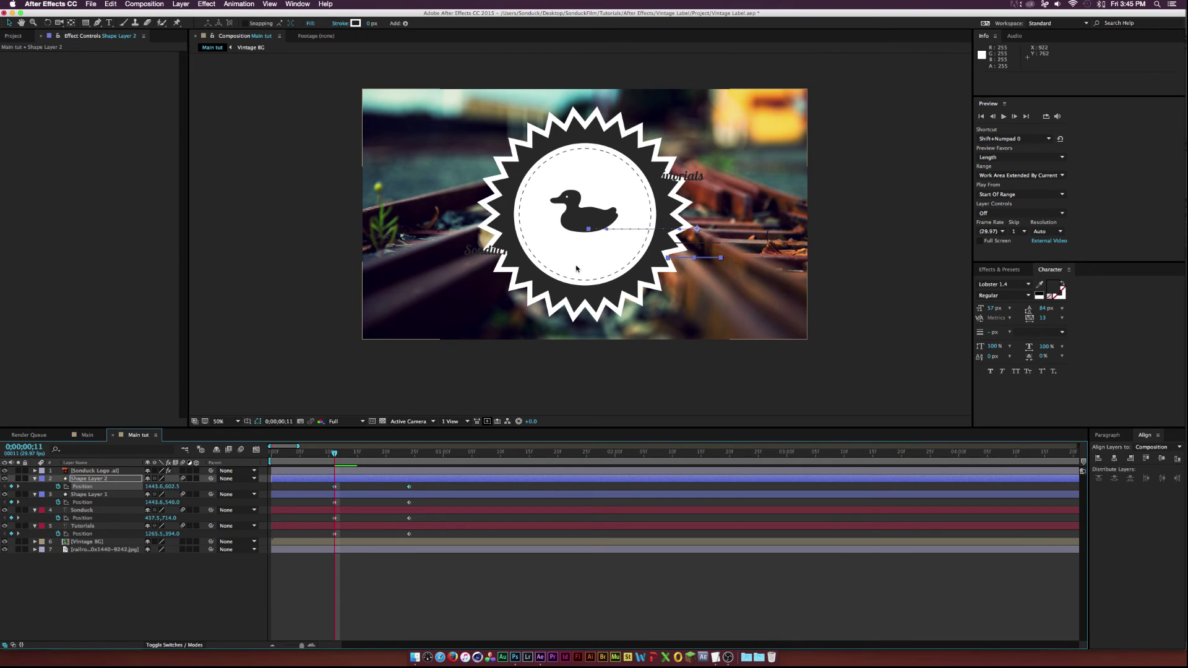
- Pre-compose the Tutorials and Sonduck text layers separately, moving all attributes into Tutorials Comp 2 and Sonduck Comp 2
click(113, 480)
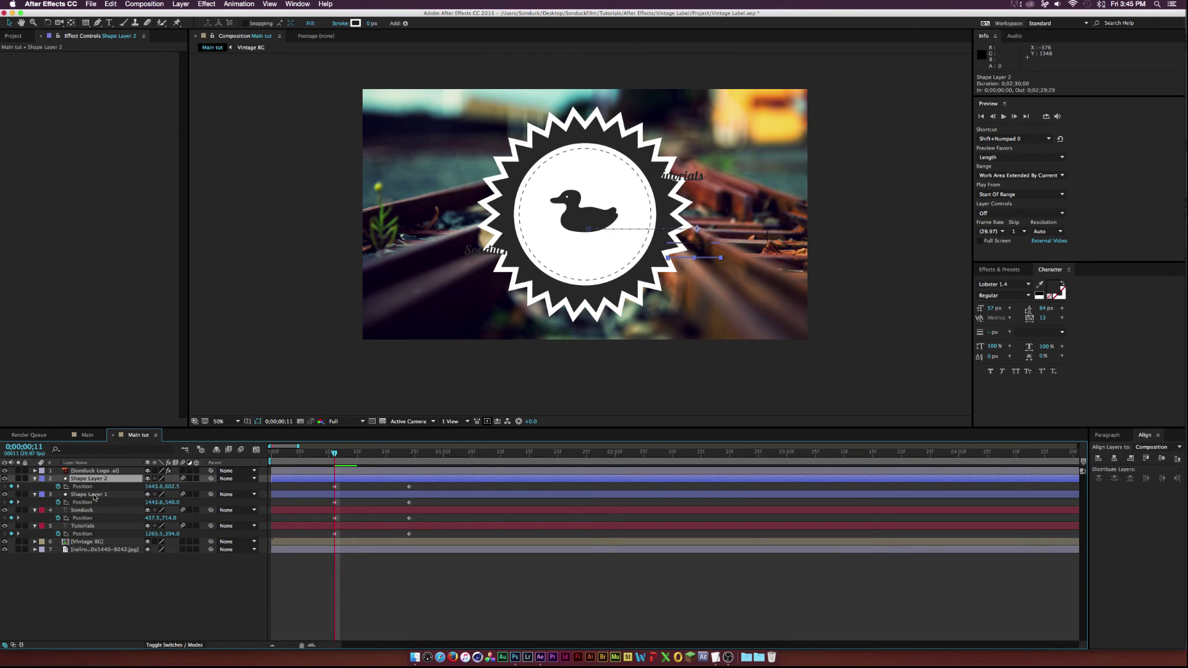
click(93, 525)
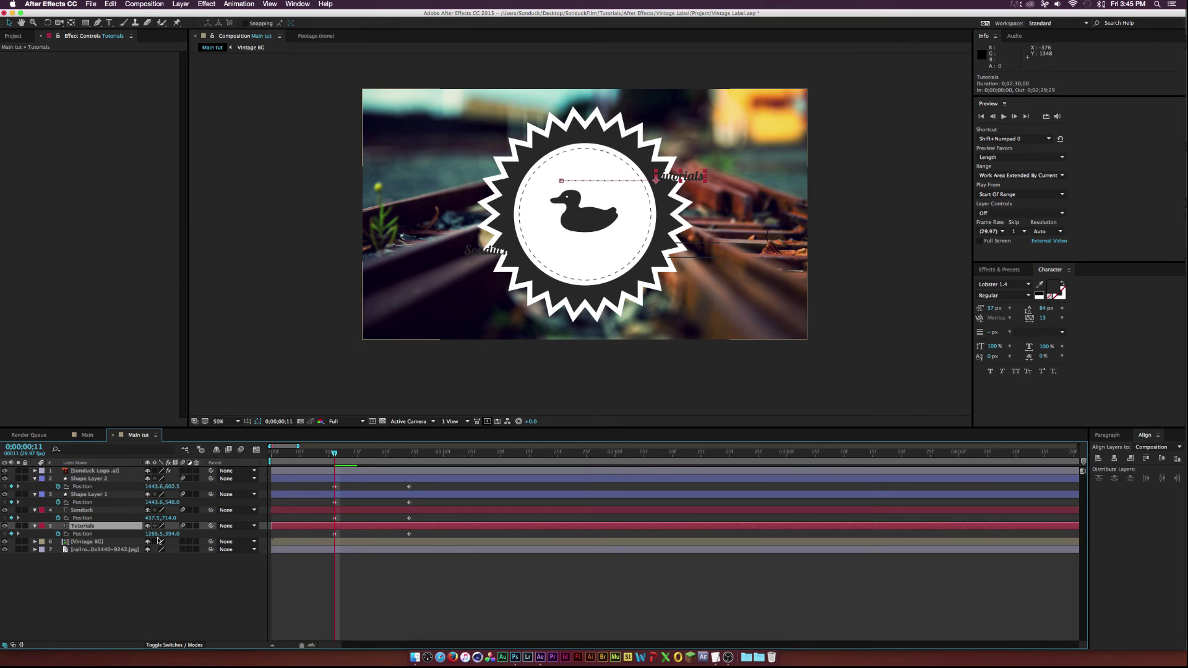
key(super+shift+c)
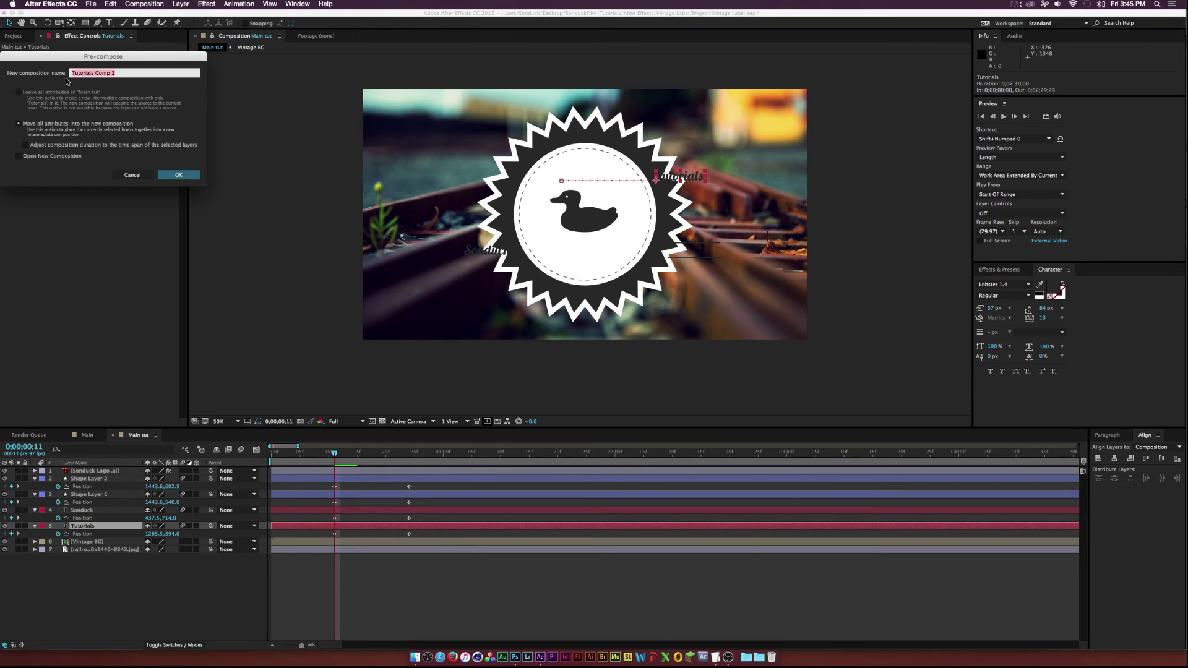
click(178, 175)
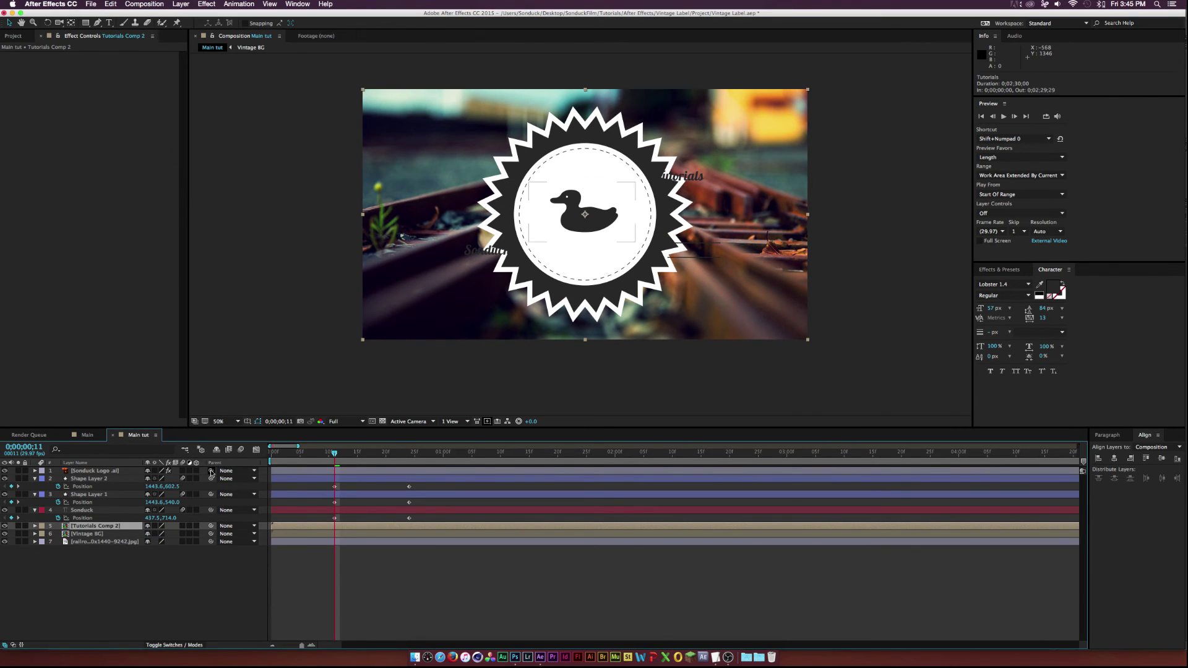
click(85, 512)
key(super+shift+c)
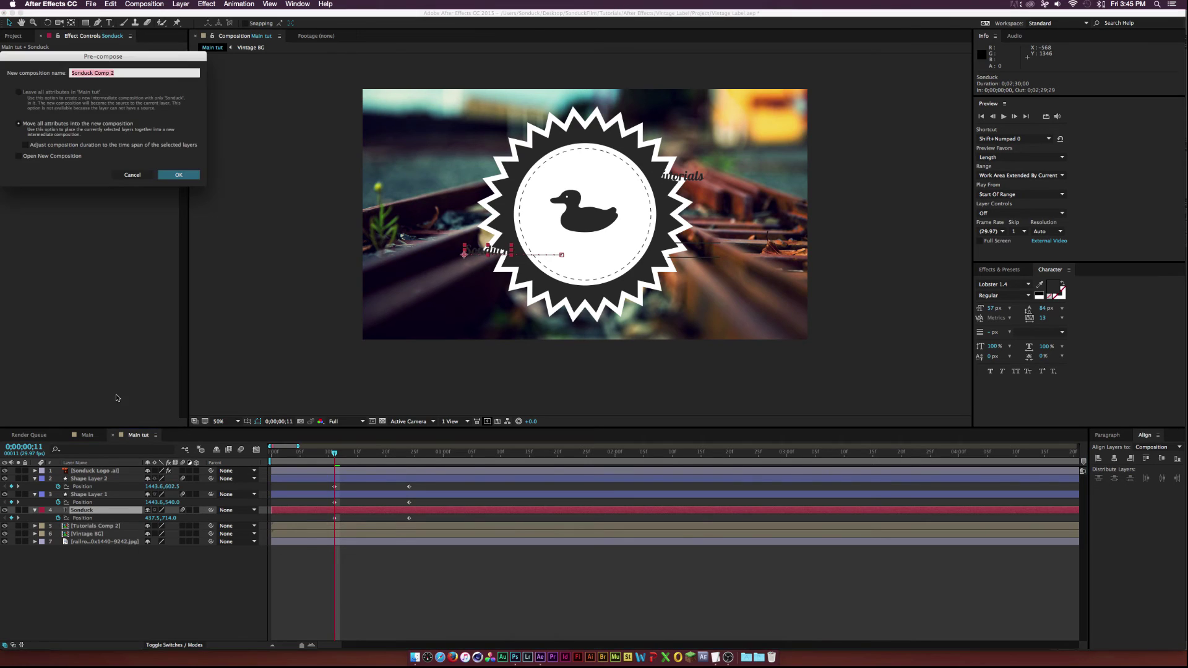
click(178, 175)
- Pre-compose Shape Layer 1 and Shape Layer 2 together as Pre-comp 2, moving all attributes
click(90, 478)
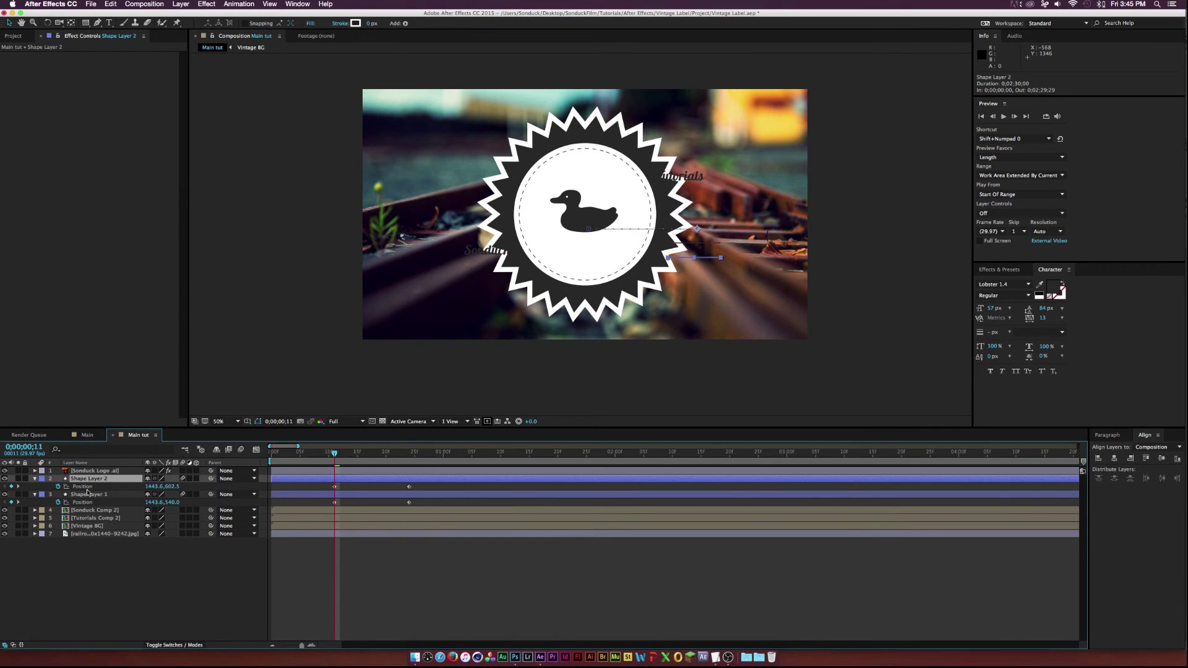
shift+click(89, 495)
key(super+shift+c)
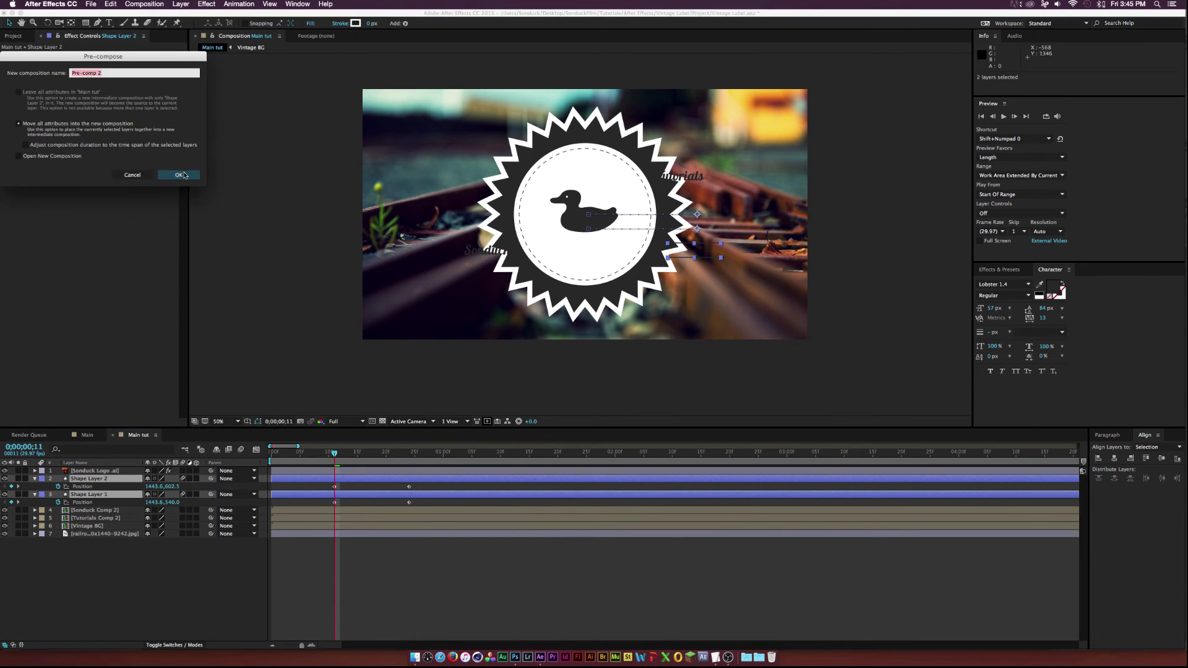
click(179, 175)
- Mask the off-badge Tutorials text in Tutorials Comp 2 with a rectangle about 309 by 112 px set to Subtract
click(91, 503)
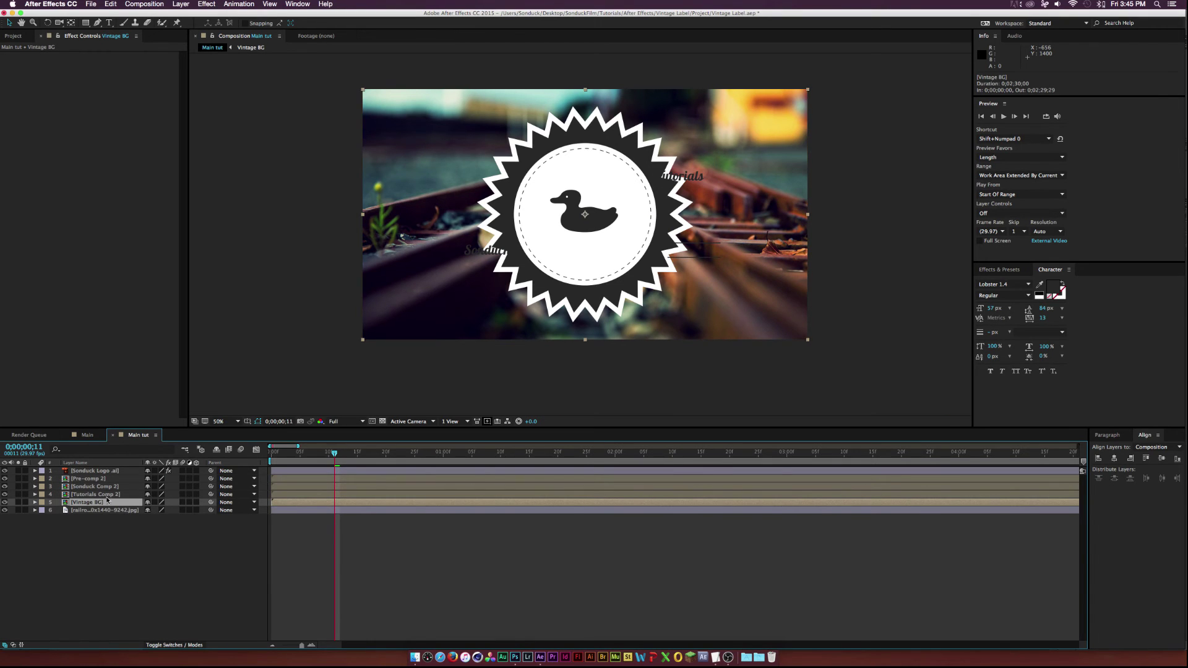
click(82, 494)
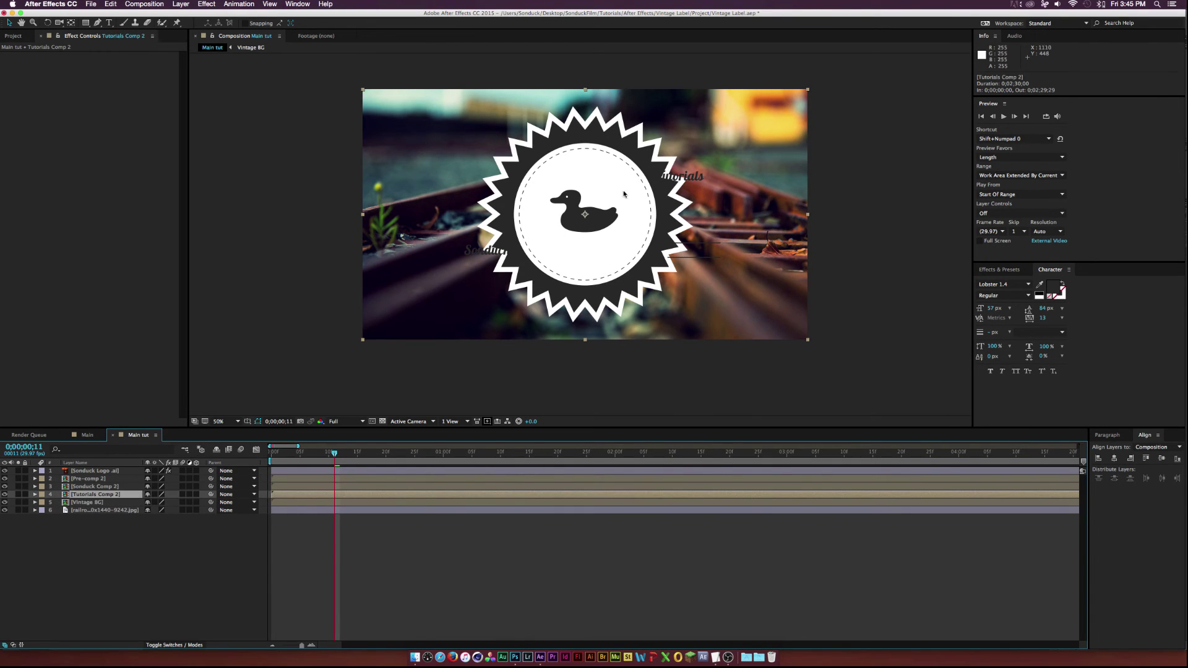
click(85, 23)
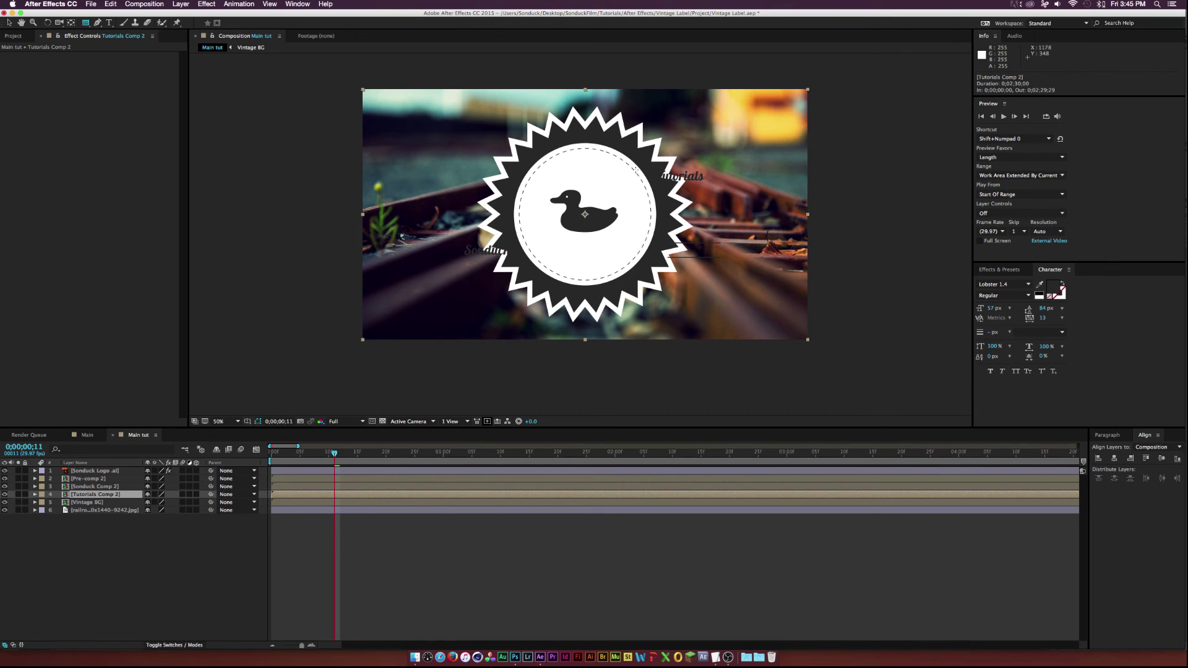
mouse_move(653, 184)
mouse_down()
mouse_move(741, 159)
mouse_move(724, 160)
mouse_up()
click(158, 510)
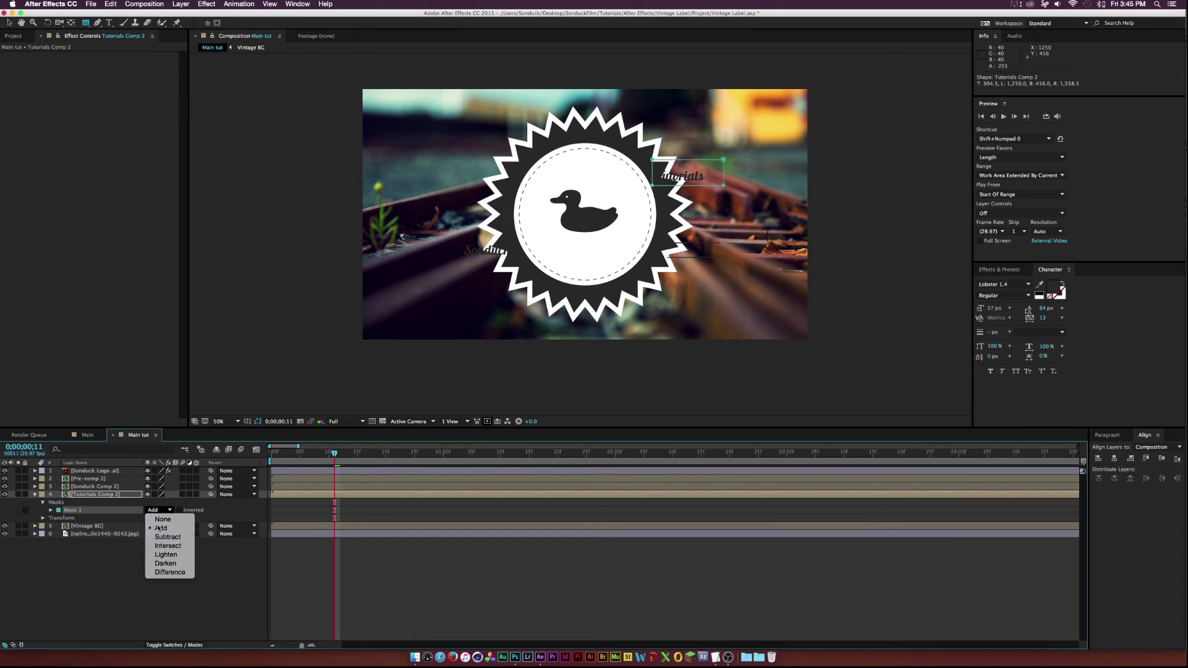
click(162, 538)
drag(340, 453, 310, 451)
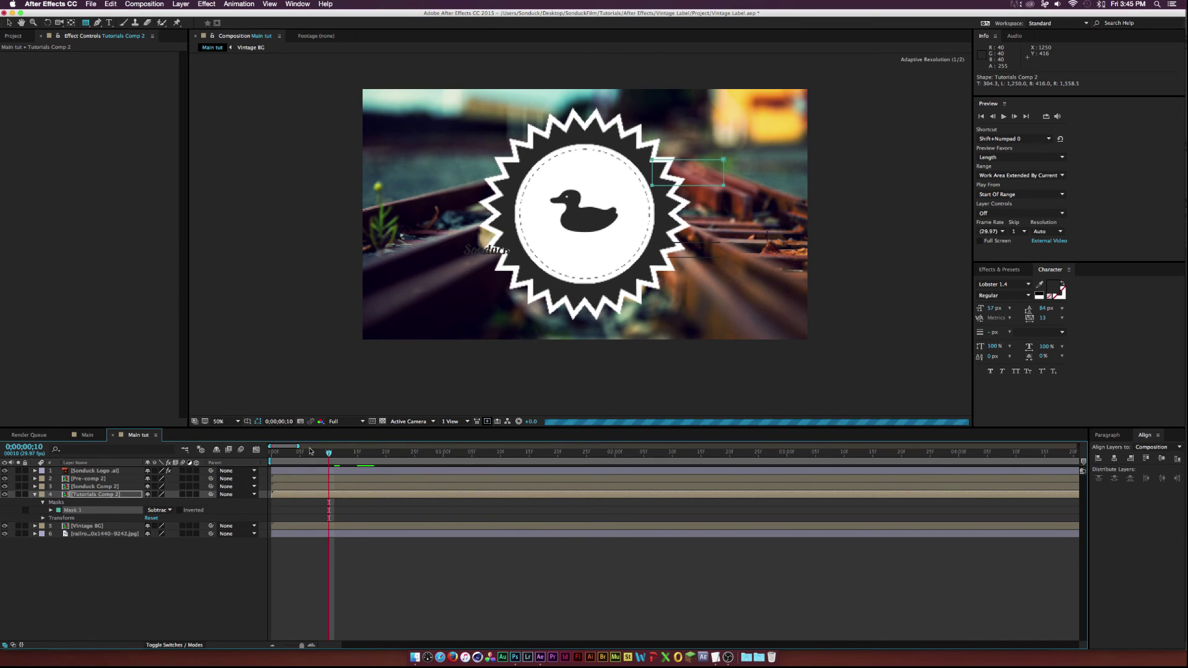
- Draw a rectangular mask about 296 by 91 px around the off-badge text in Sonduck Comp 2 and set it to Subtract
click(82, 487)
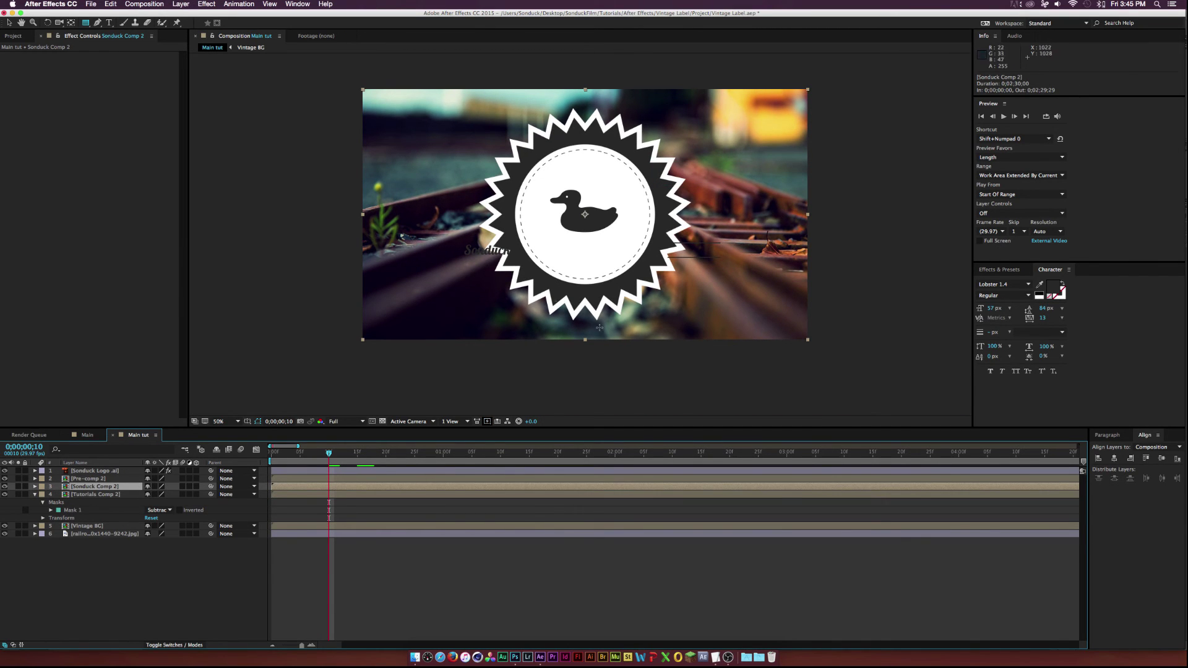
drag(450, 262, 519, 241)
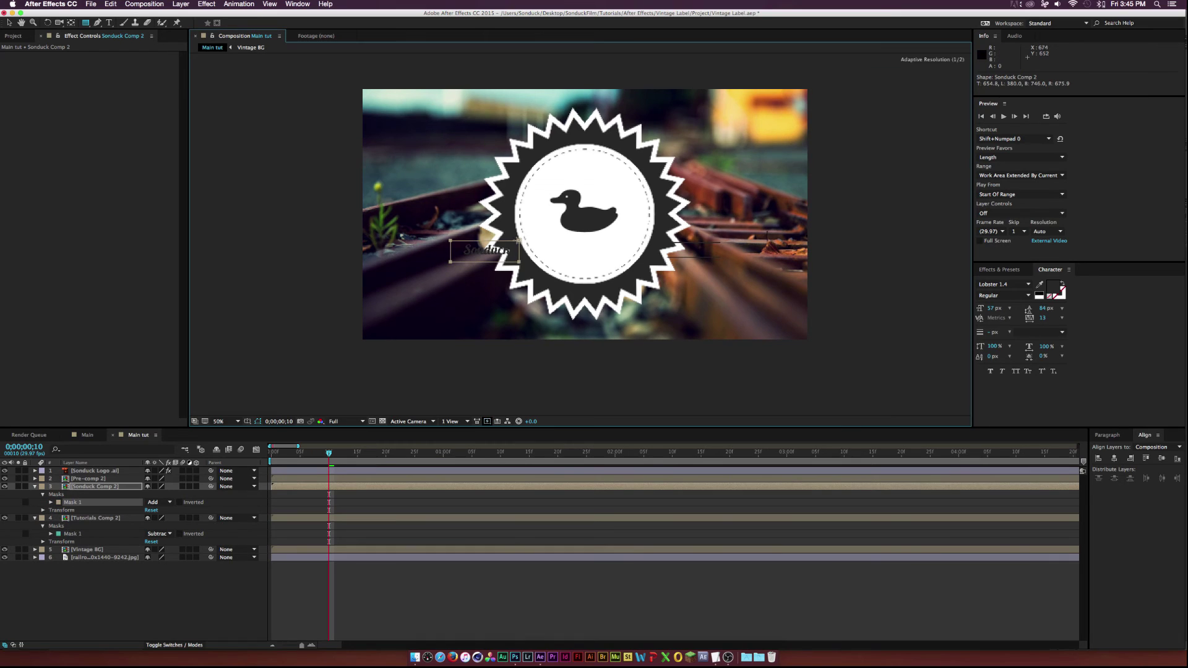
click(158, 502)
click(157, 523)
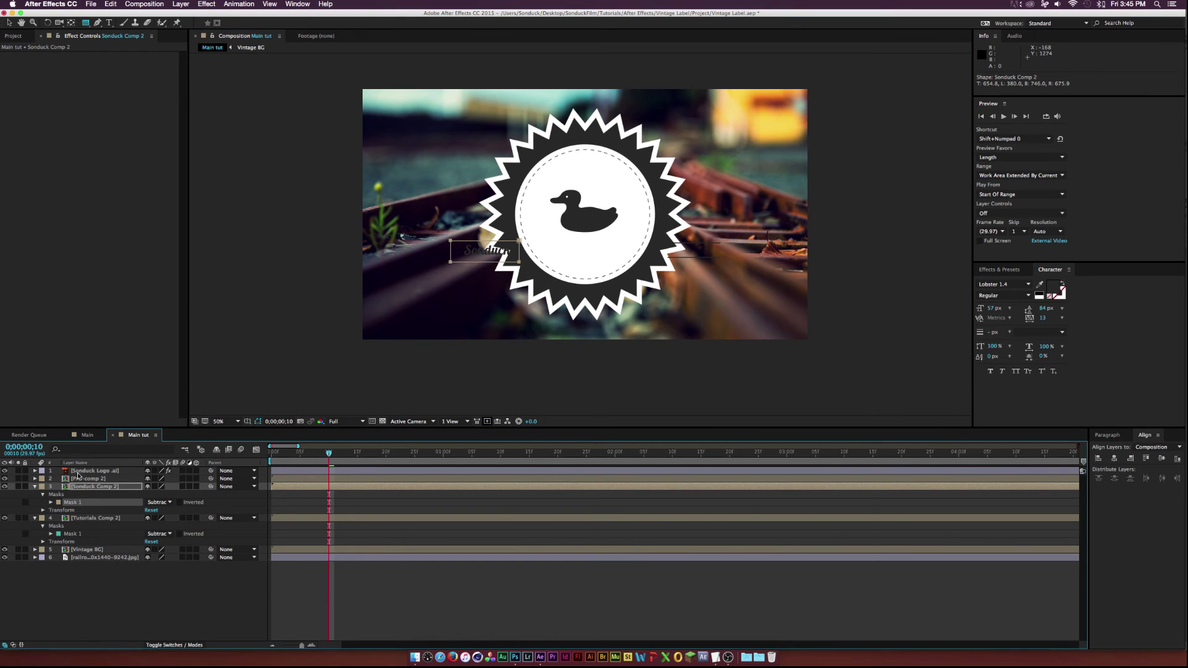
- Draw a rectangular mask about 304 by 165 px over the off-badge lines in Pre-comp 2 and set it to Subtract
click(78, 478)
drag(660, 268, 731, 230)
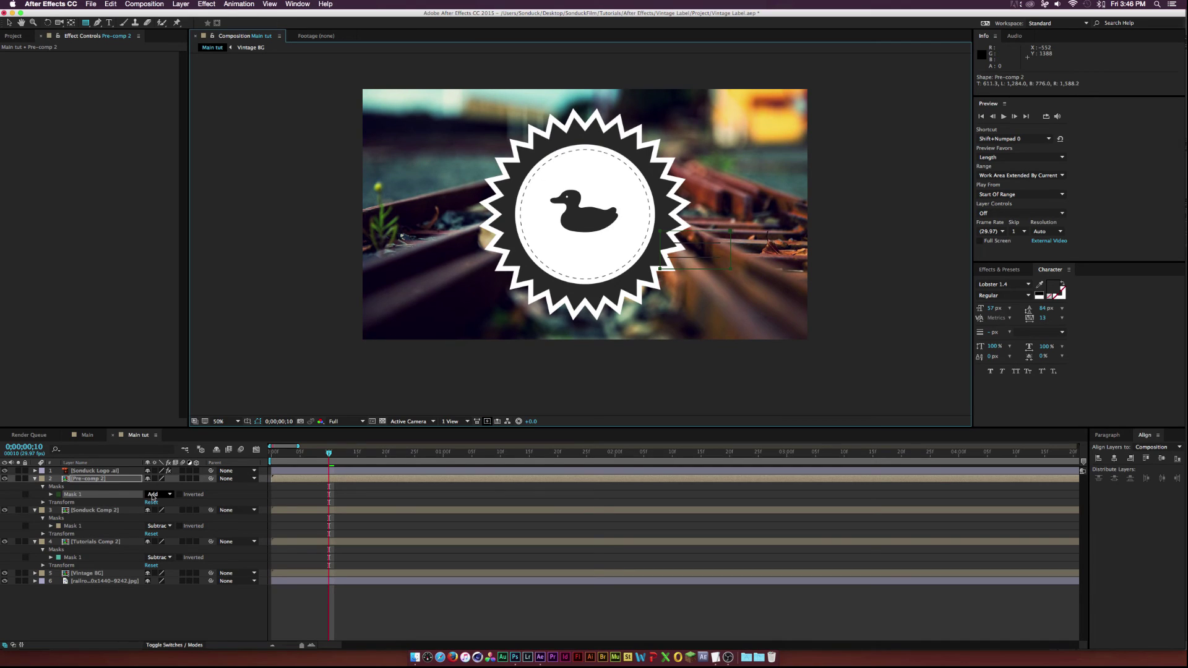
click(160, 494)
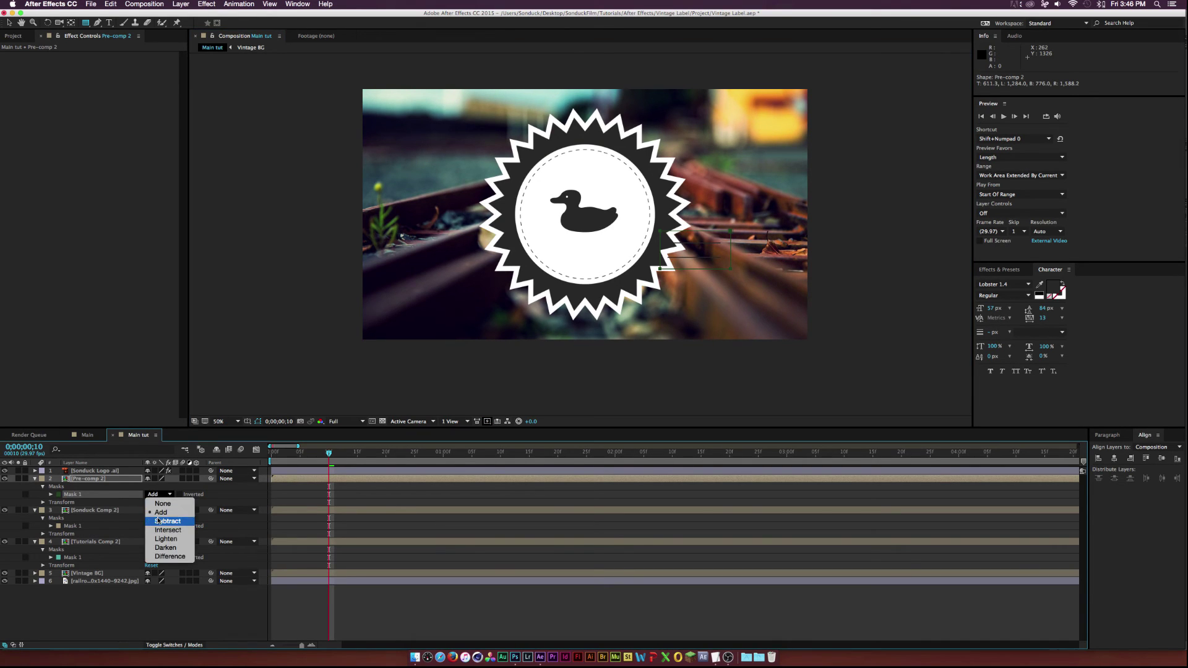
click(158, 523)
click(165, 597)
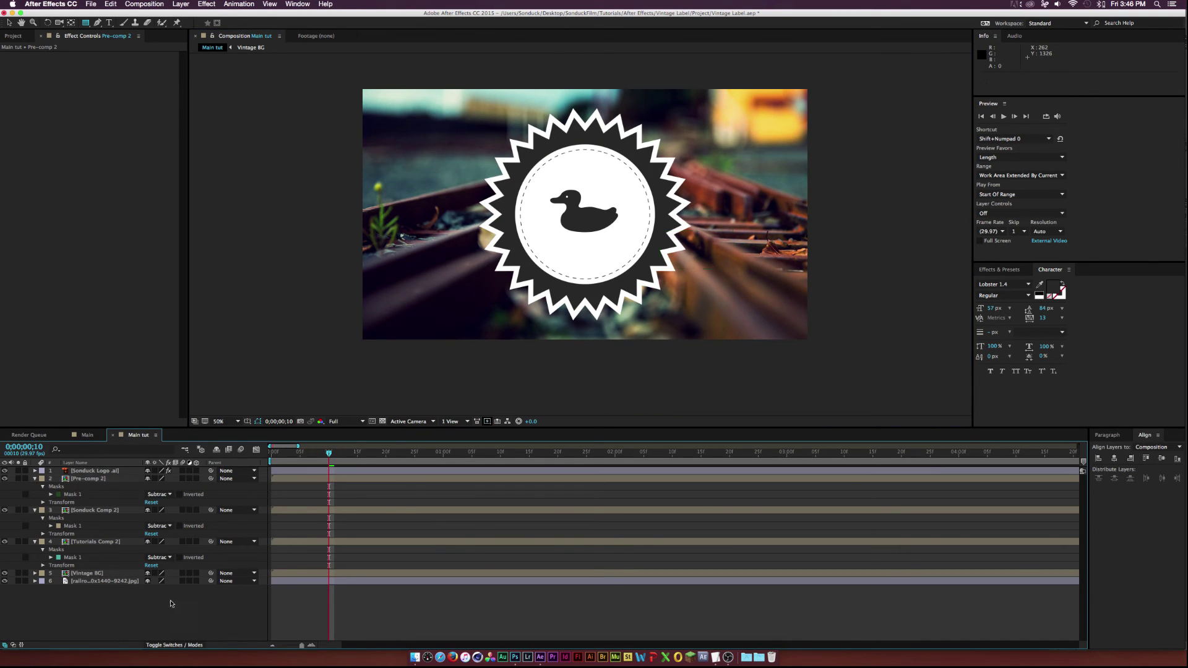
- Keyframe the duck logo's scale from 0% at frame 20 to 24% at frame 28
mouse_move(329, 452)
mouse_down()
mouse_move(420, 439)
mouse_move(278, 443)
mouse_move(386, 442)
mouse_up()
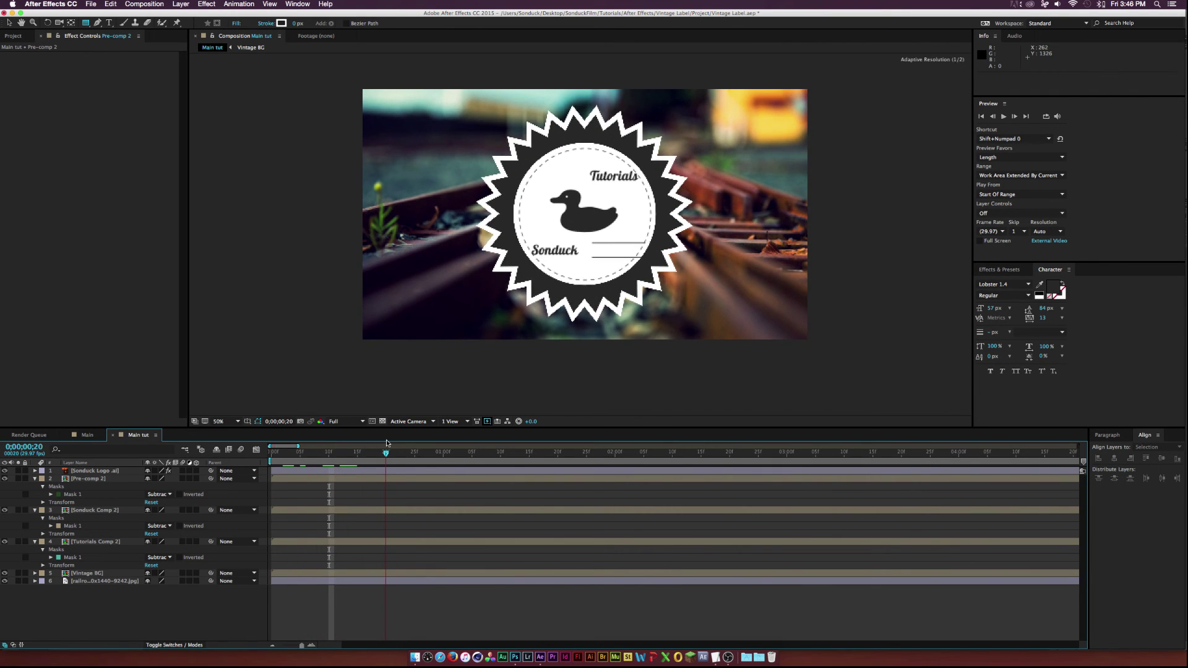
click(99, 471)
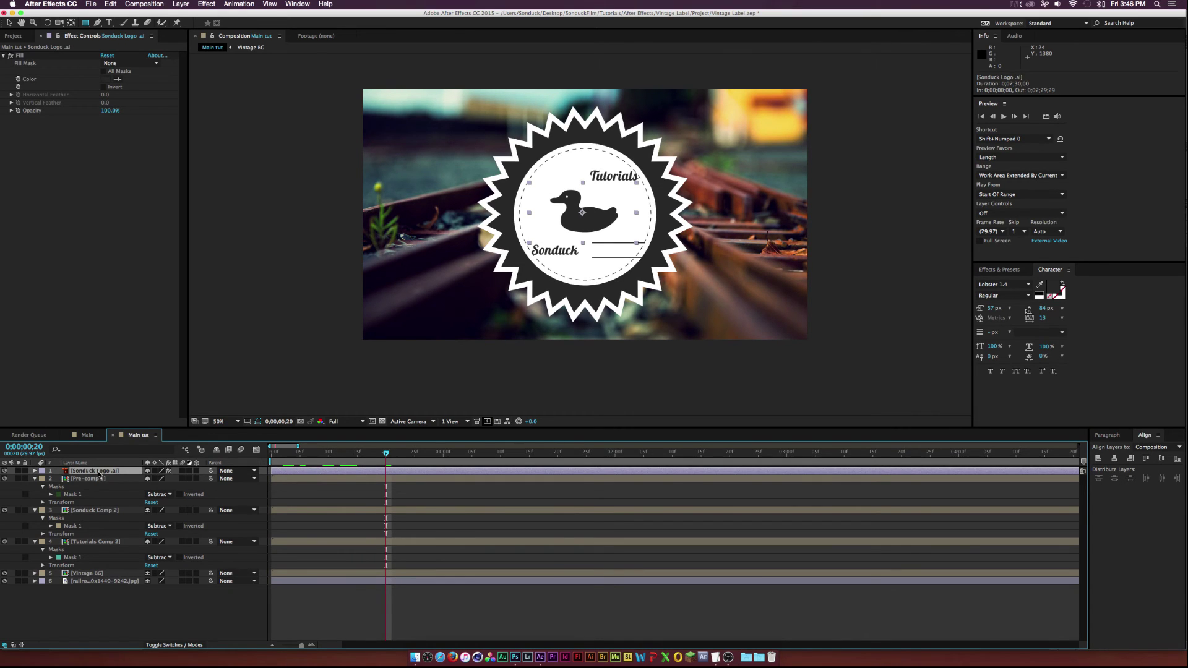
key(s)
click(58, 478)
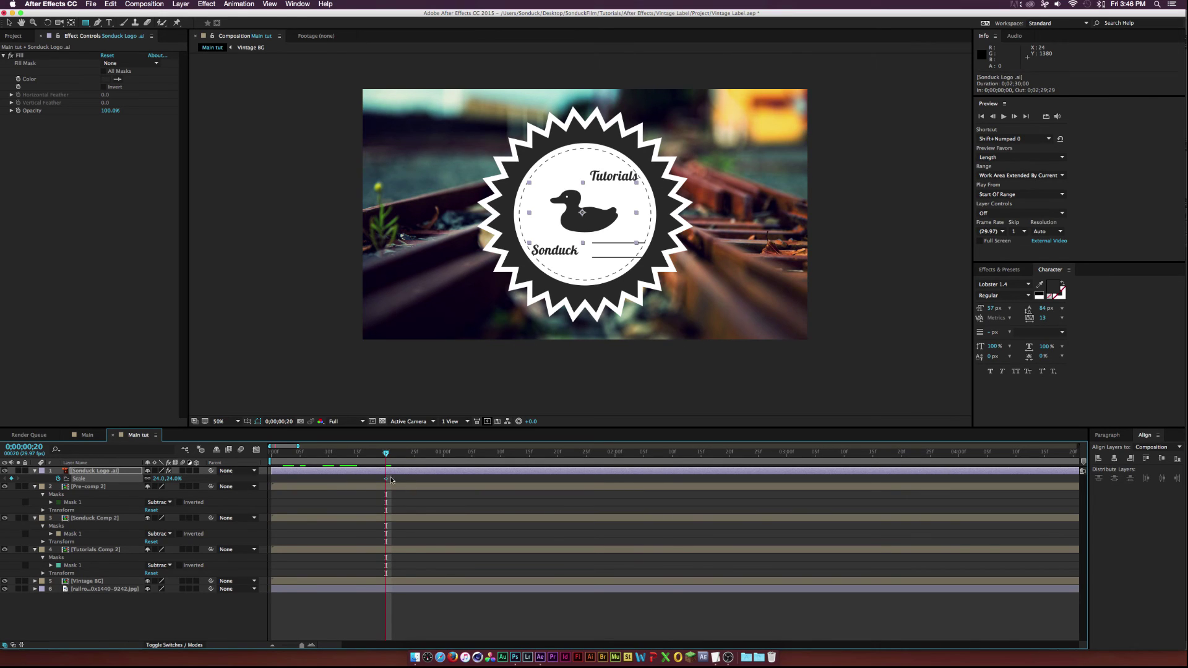
click(386, 478)
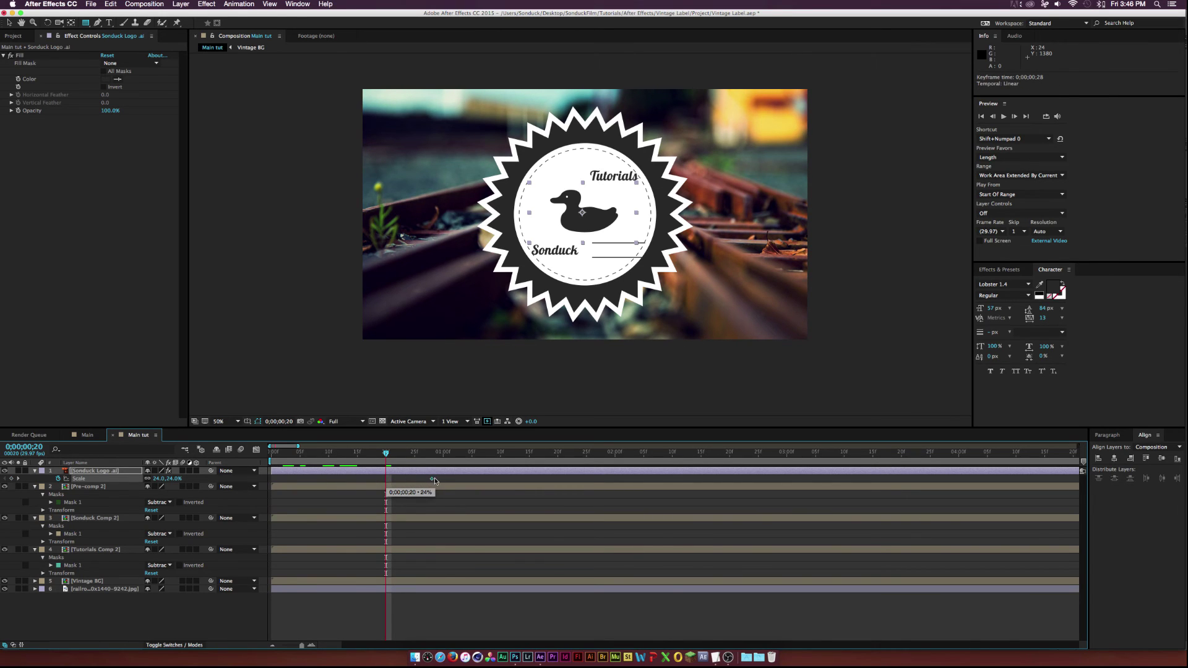
click(159, 479)
text(0)
click(167, 599)
drag(386, 452, 426, 452)
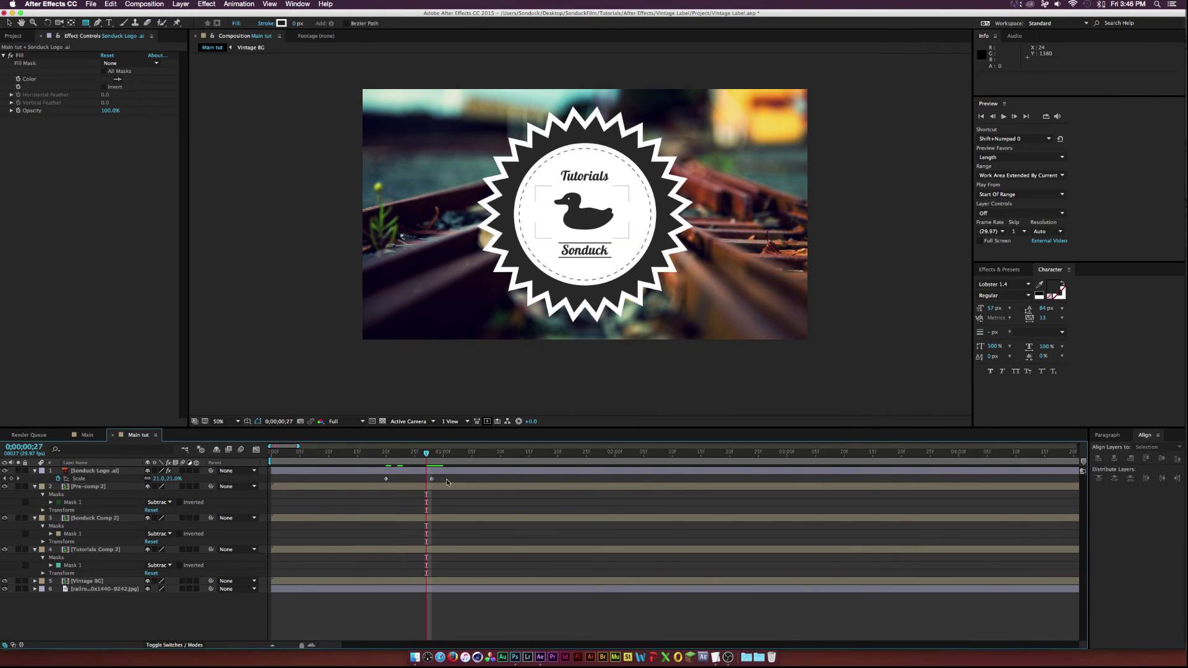
- Apply Easy Ease to the duck logo's last scale keyframe and collapse the Pre-comp 2 and Sonduck Comp 2 layers
click(431, 478)
key(F9)
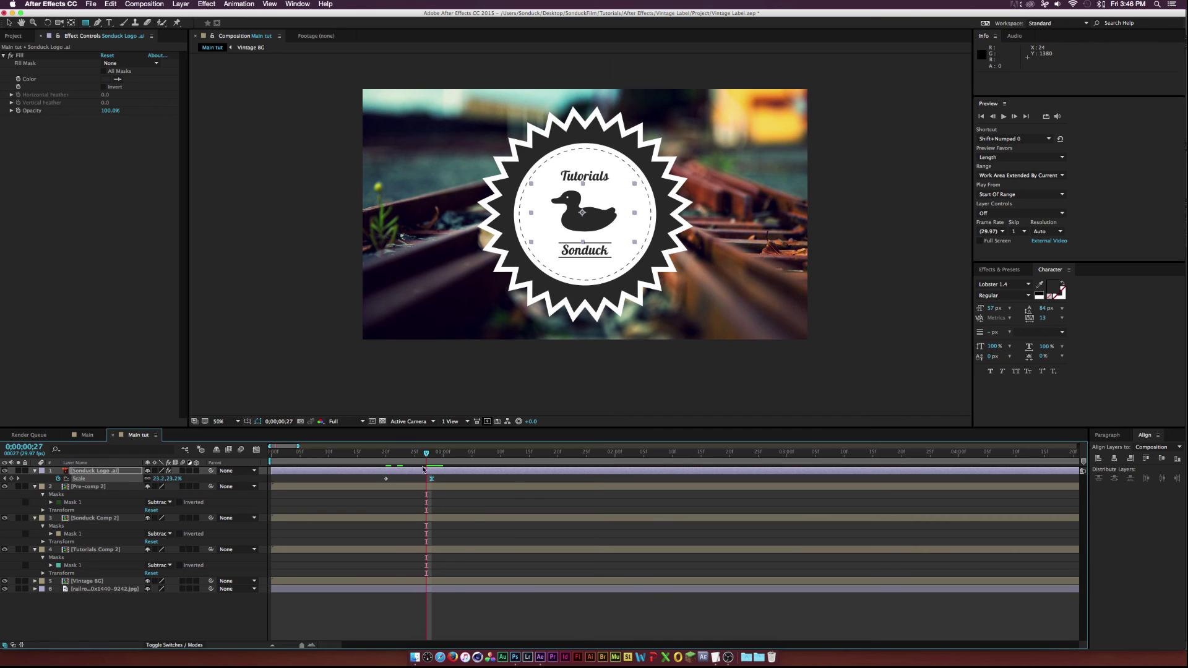
click(35, 487)
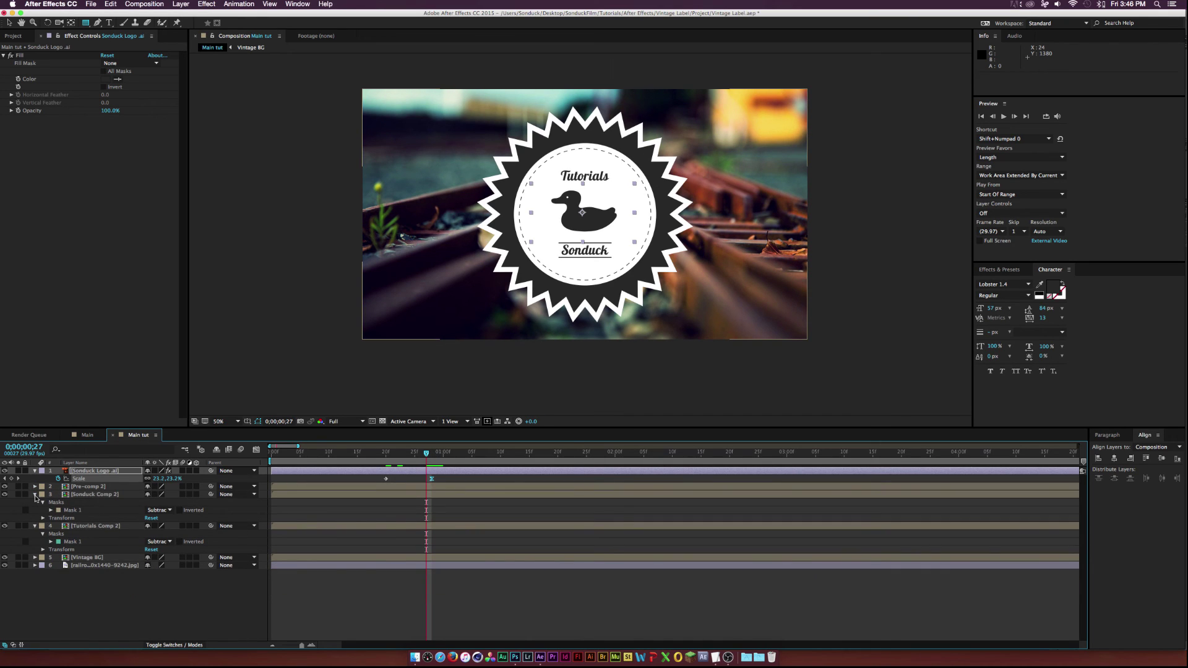
click(35, 494)
key(F2)
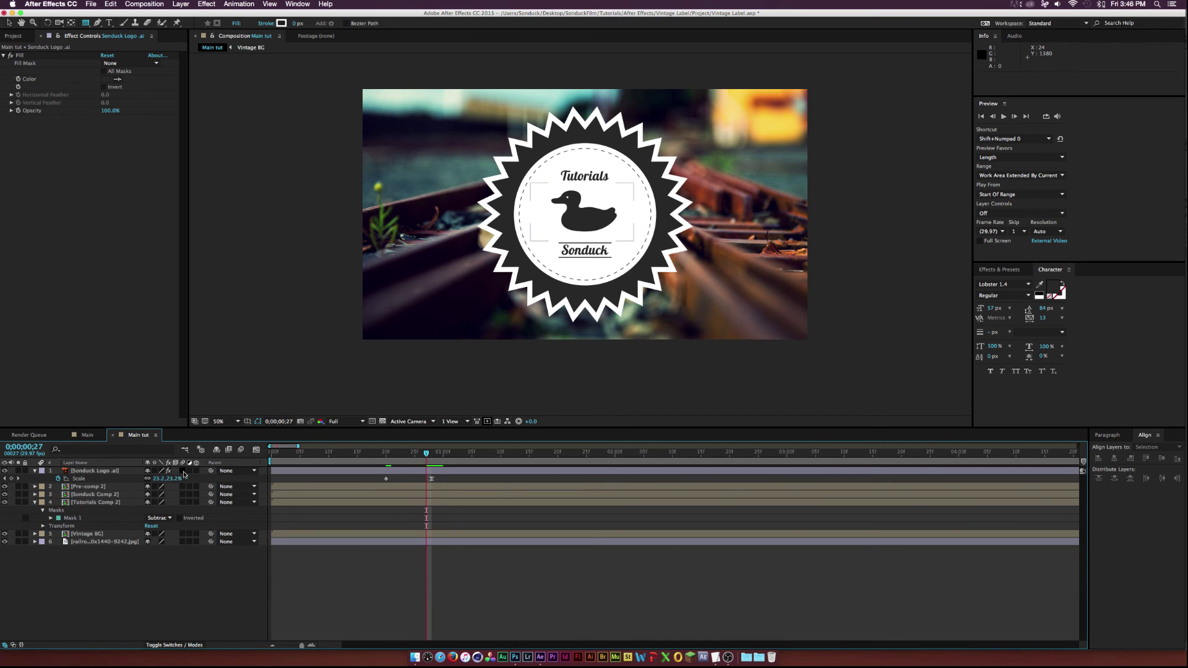
- Pre-compose the duck logo layer as Logo and move its anchor point down to the duck's base
click(87, 472)
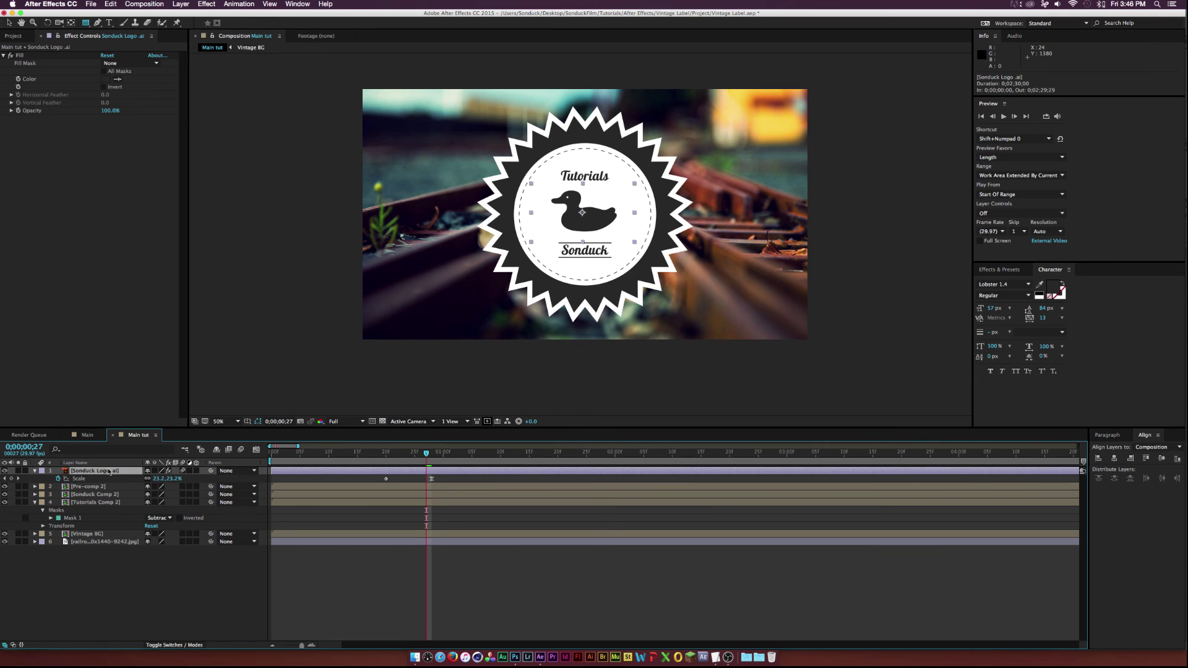
key(super+shift+c)
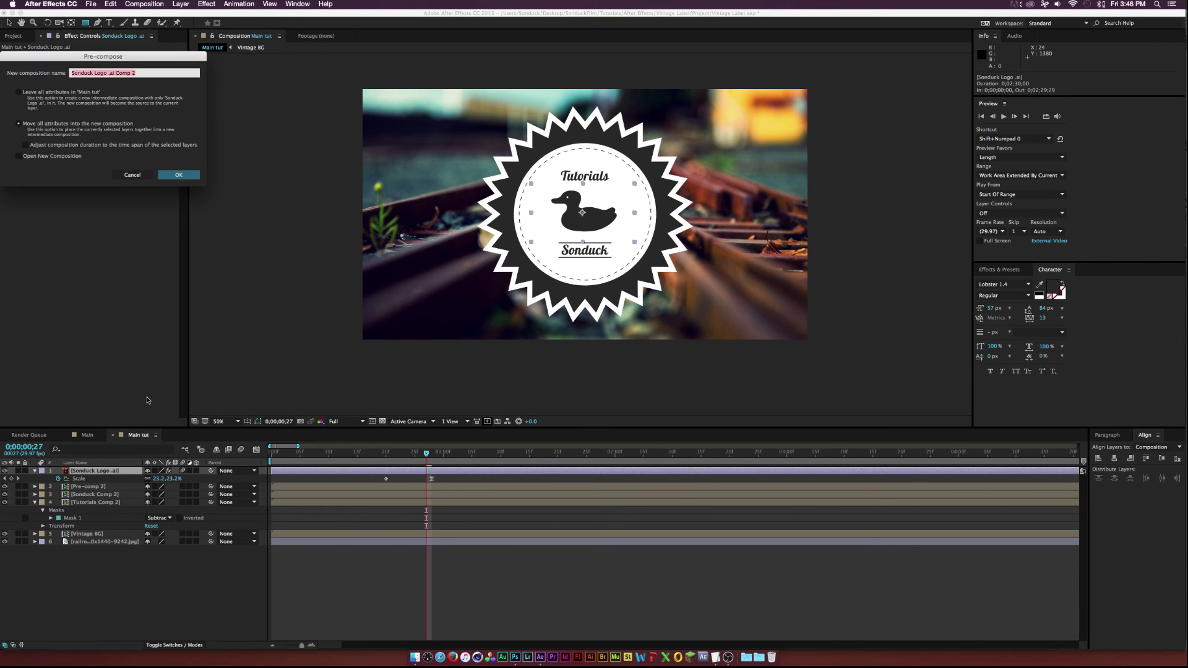
text(Logo)
key(Return)
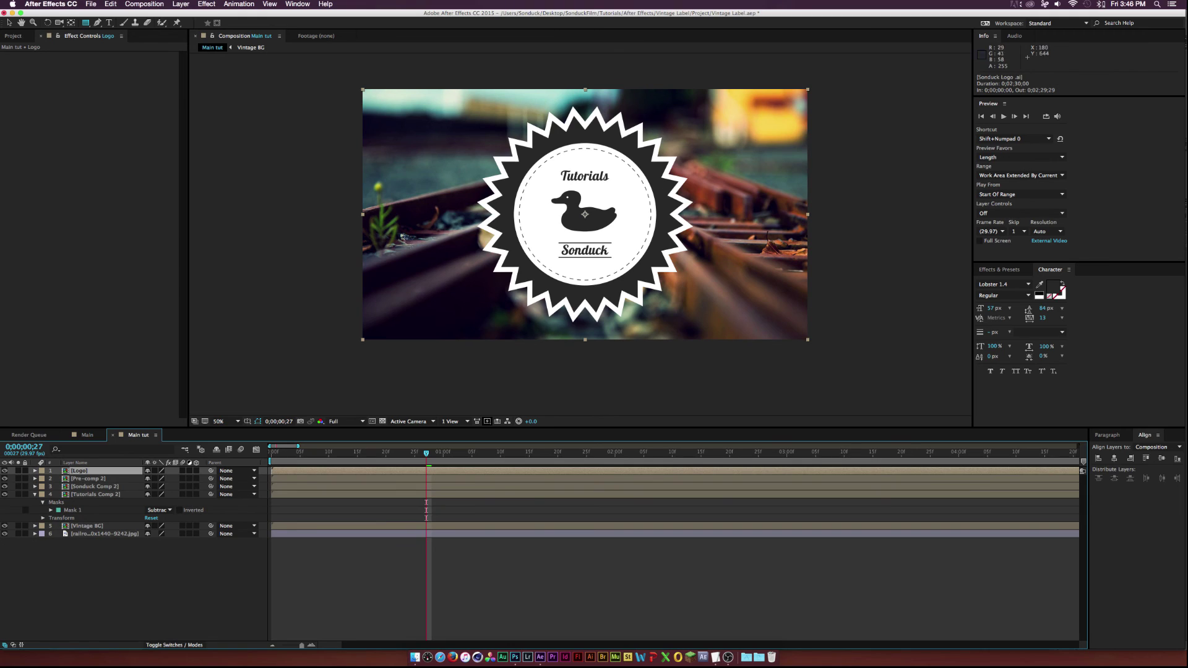
click(71, 24)
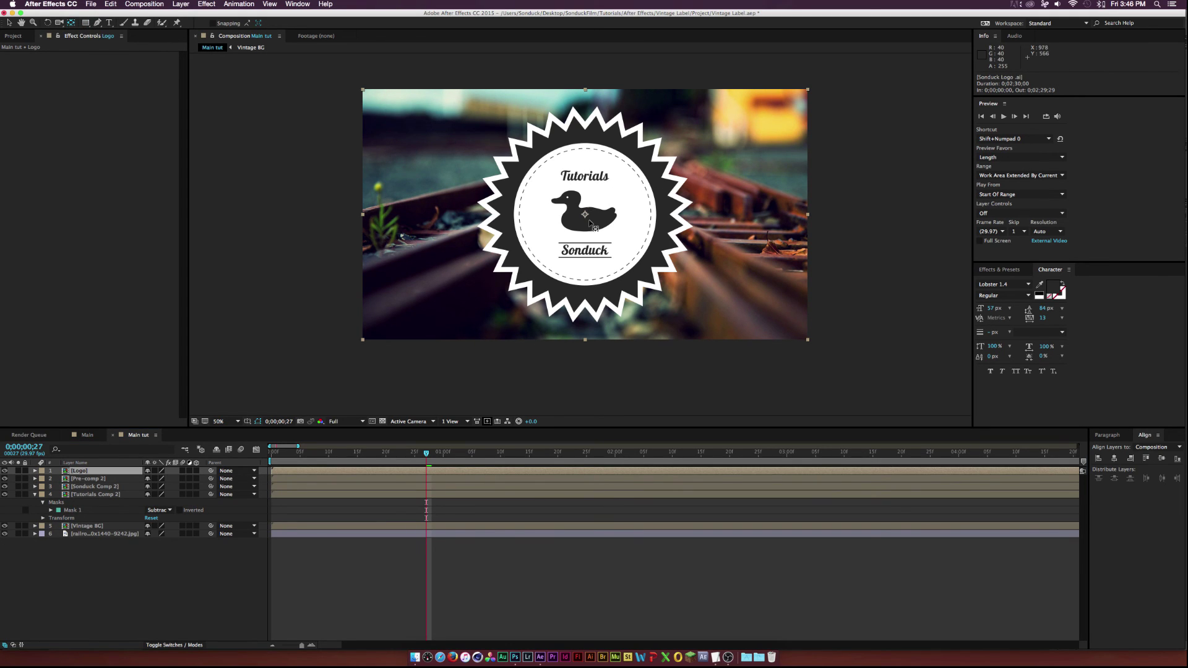
drag(585, 215, 584, 230)
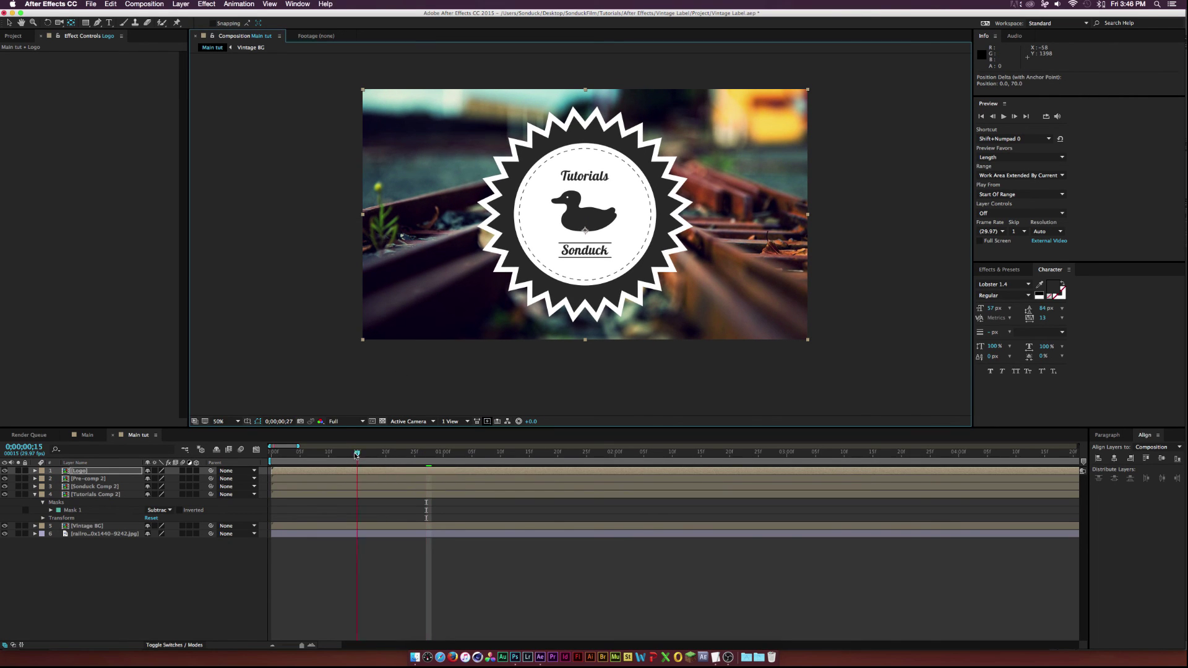
- Keyframe the Logo layer's rotation from 0° at frame 14 through a slight counter-clockwise tilt at 1;09 to 6° at 2;06
drag(371, 453, 351, 455)
key(r)
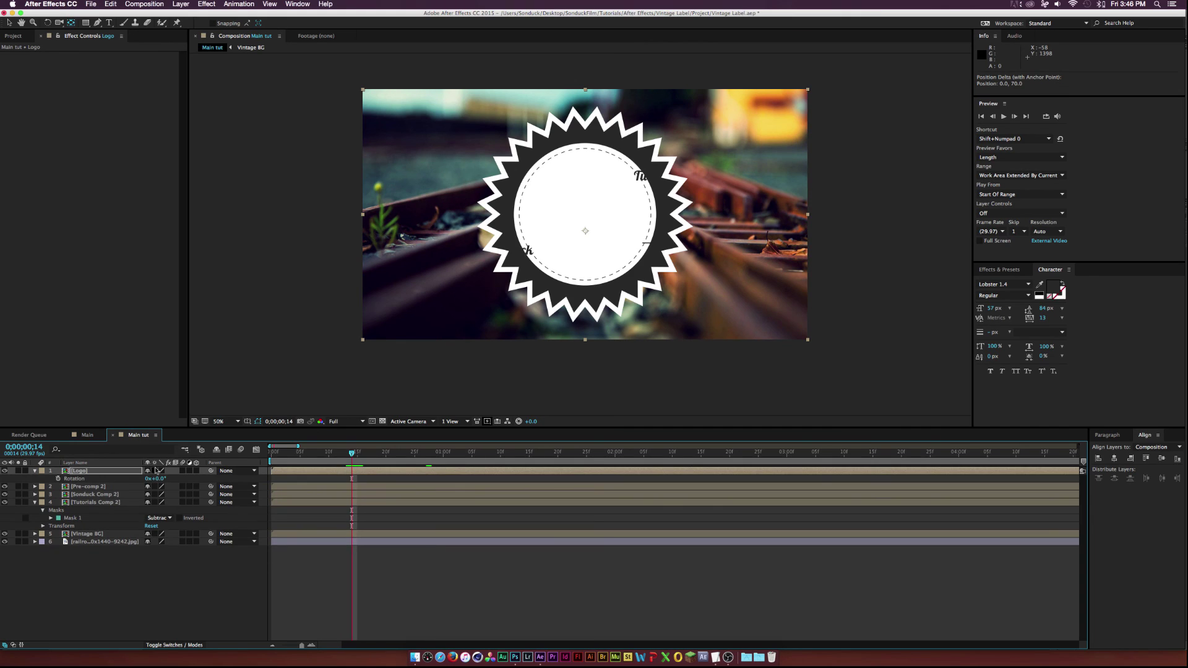
click(59, 480)
drag(352, 453, 495, 453)
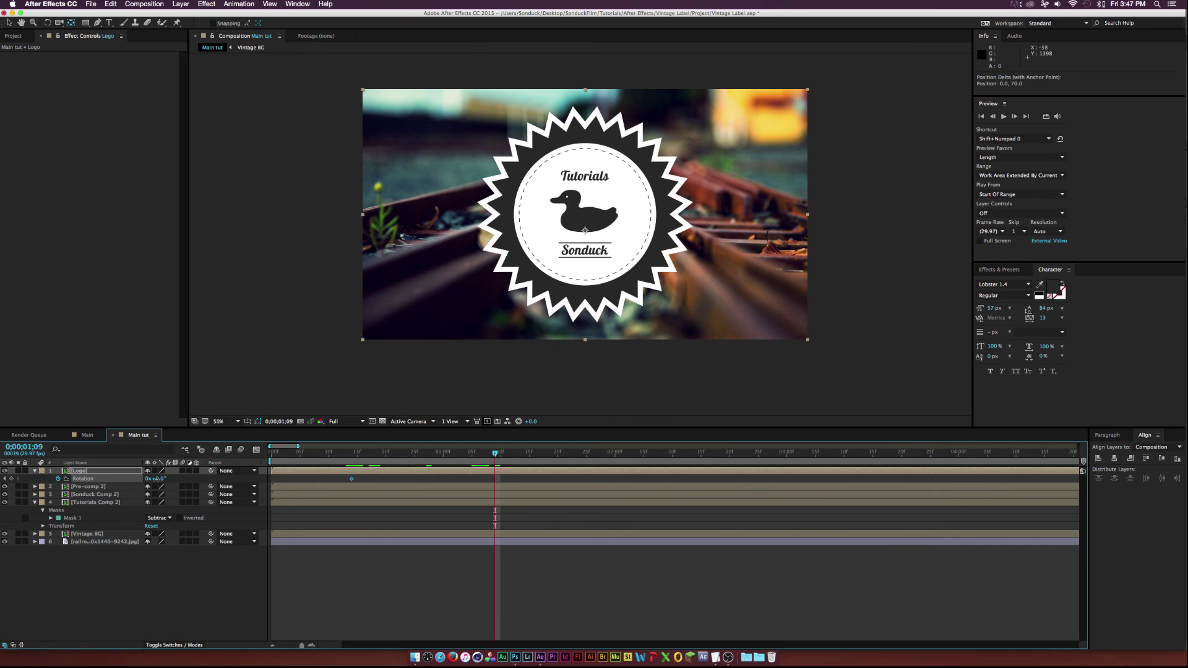
drag(156, 479, 147, 480)
drag(610, 455, 649, 453)
drag(152, 479, 172, 479)
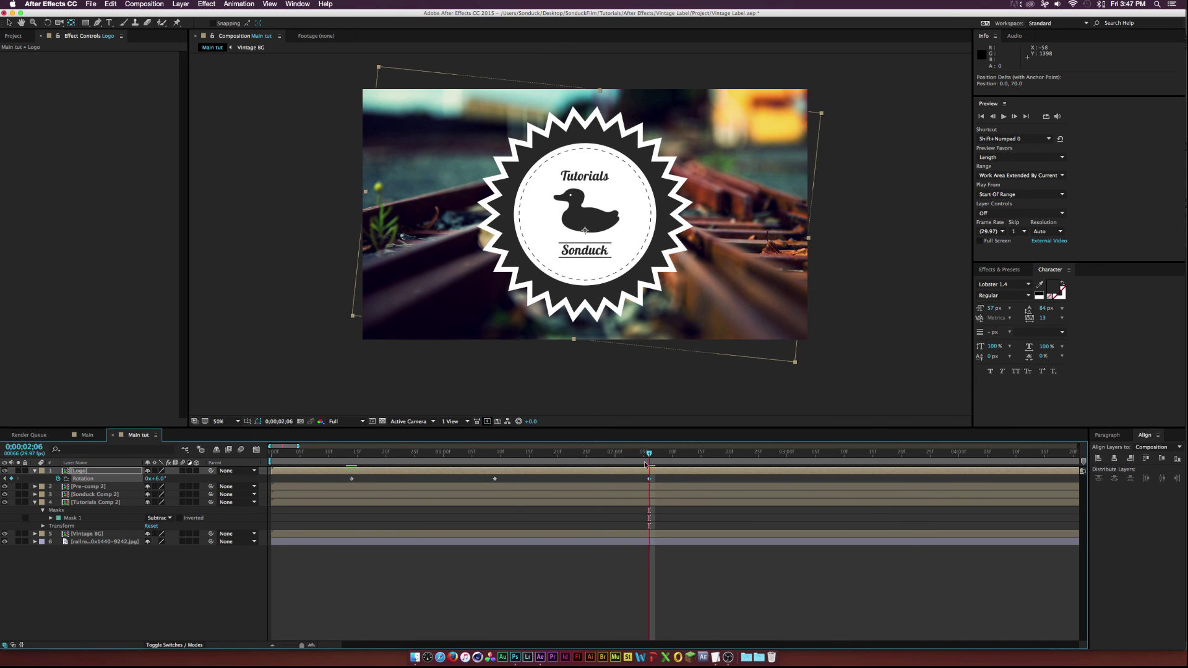
- Continue the Logo layer's rocking with rotation keyframes of -1° at 3;02 and 5° at 3;28
click(798, 455)
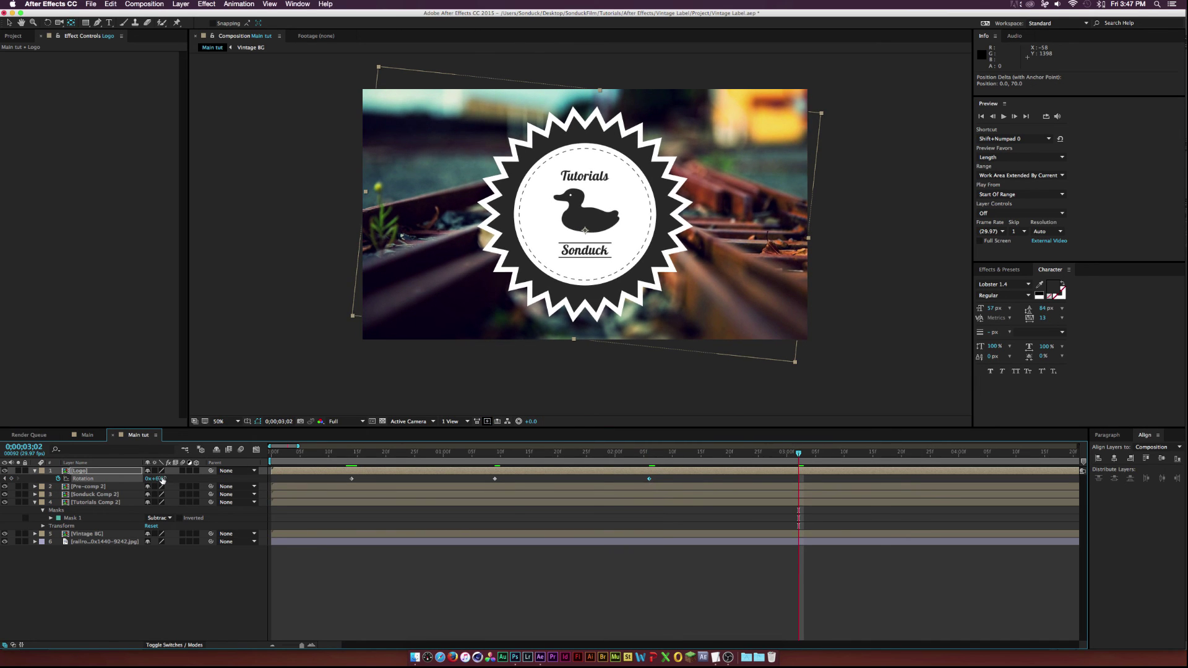
drag(163, 478, 162, 480)
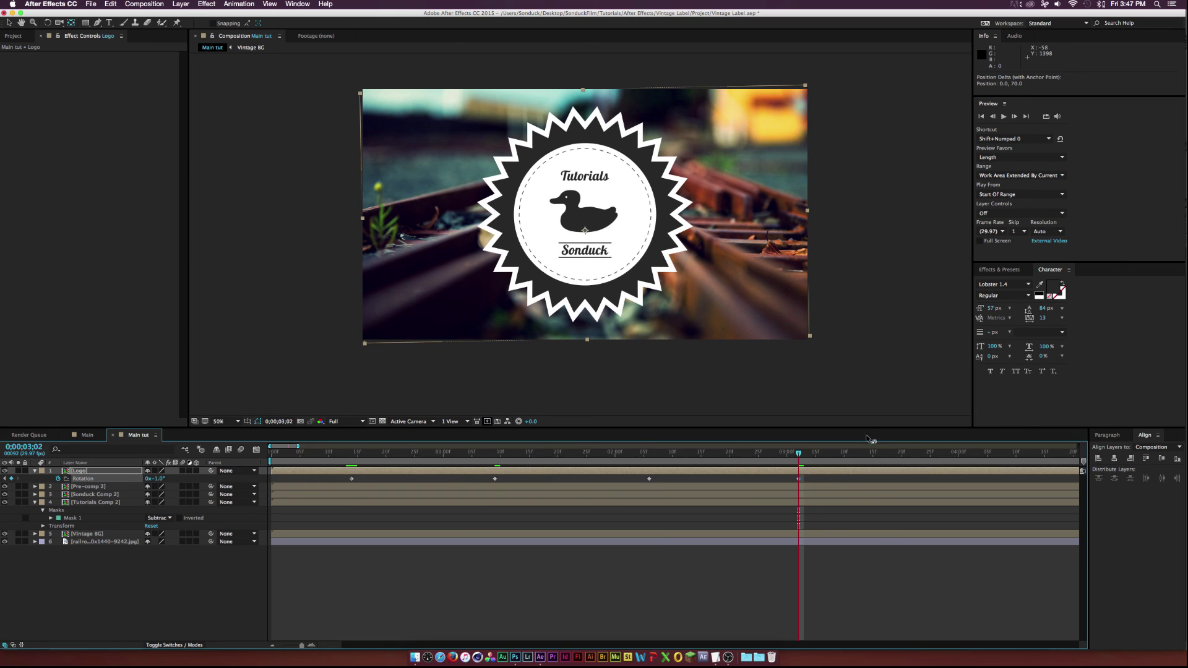
key(minus)
drag(703, 454, 774, 454)
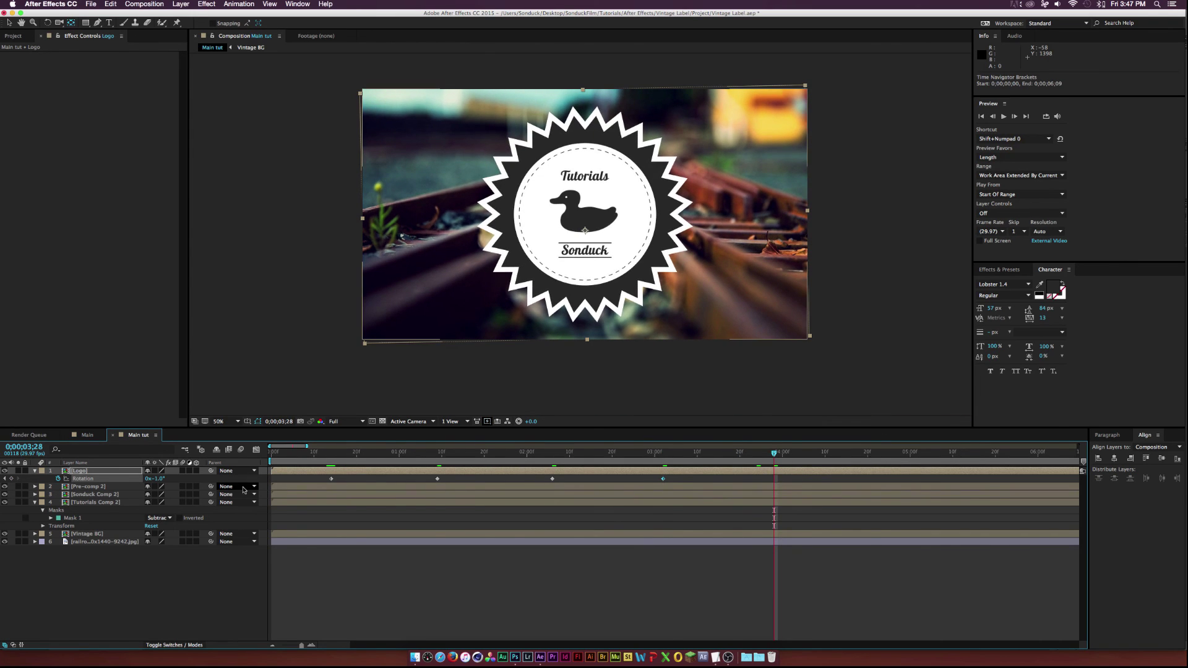
drag(160, 479, 164, 479)
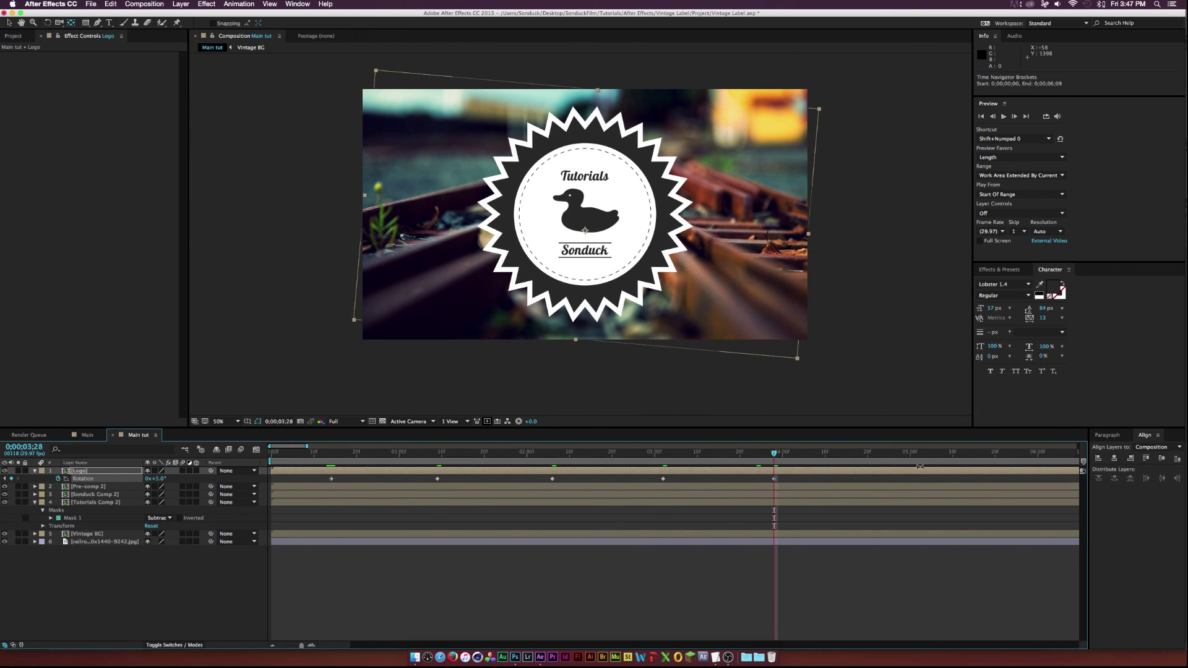
- Add rotation keyframes of -4° at 5;00 and 3° at 5;29 to the Logo layer
drag(915, 453, 910, 454)
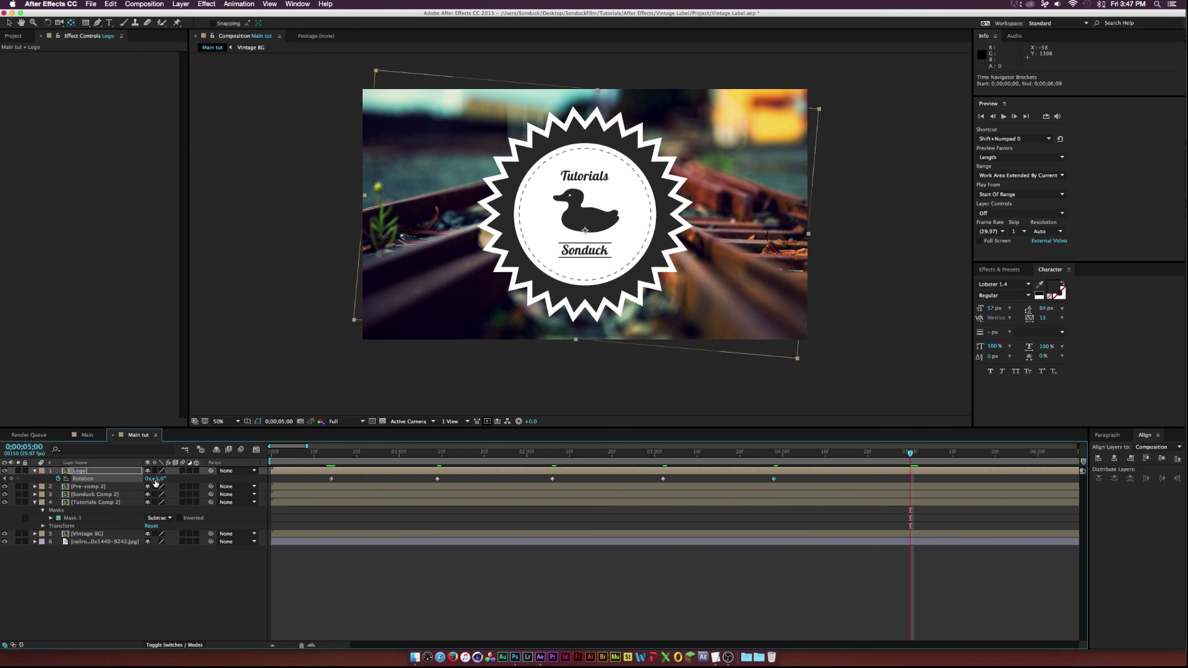
drag(155, 479, 127, 478)
click(1033, 452)
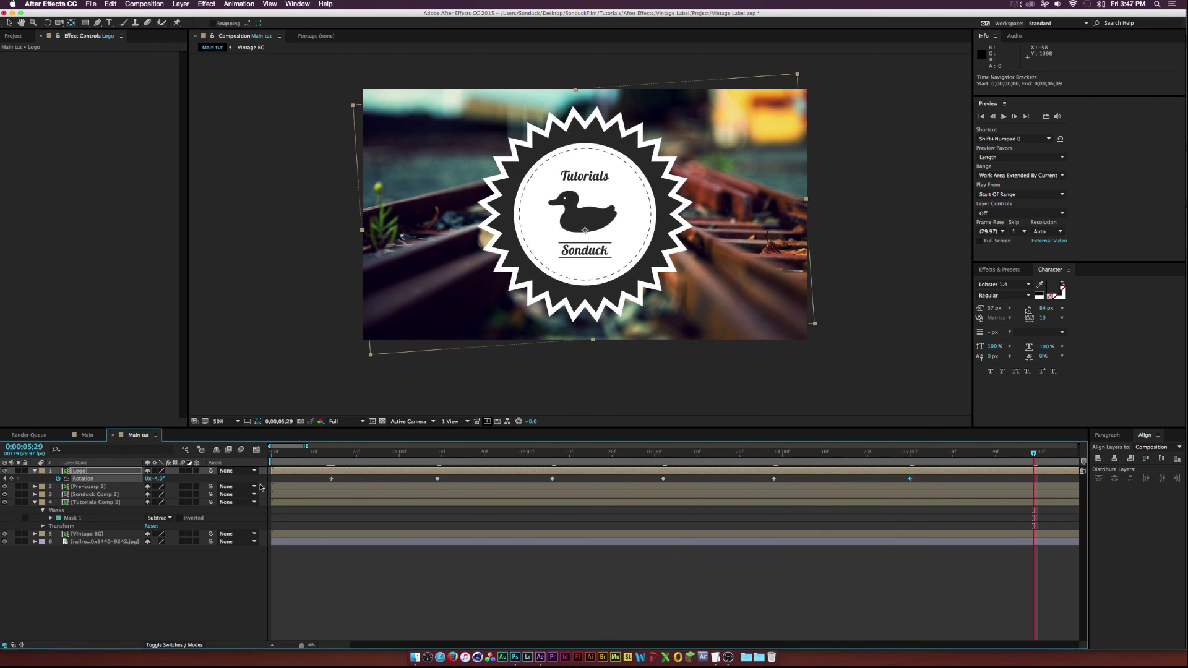
drag(158, 483, 213, 600)
click(212, 599)
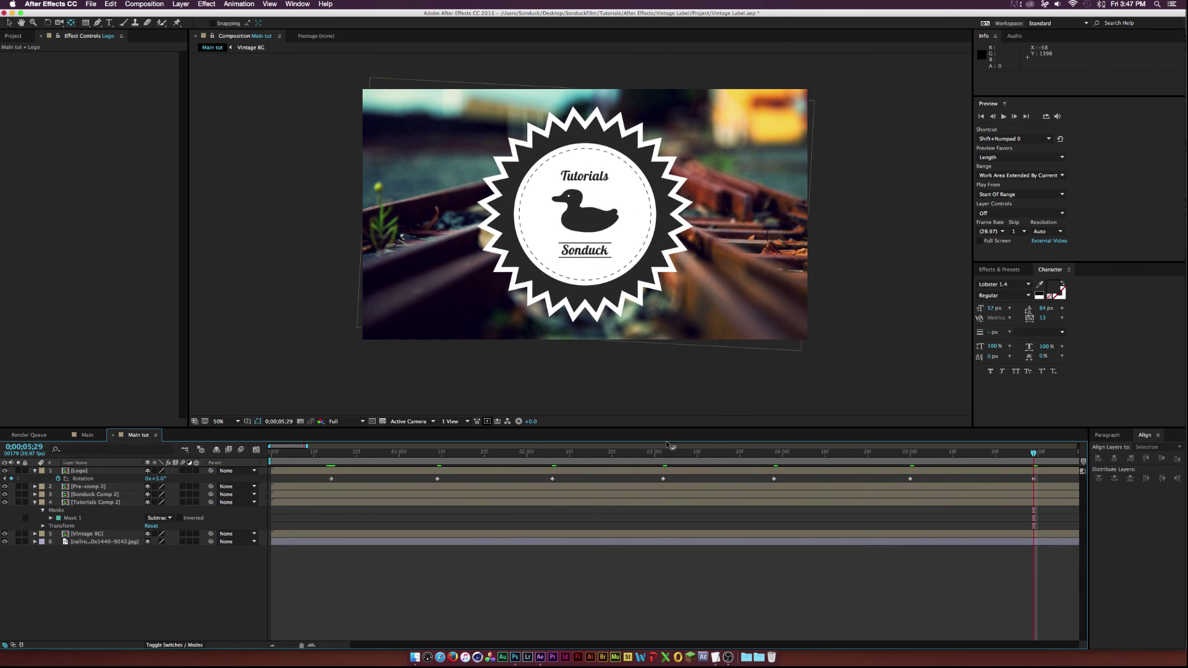
- End the work area at 5;29 and scrub back to the start of the animation
scroll(666, 445, down, 5)
key(n)
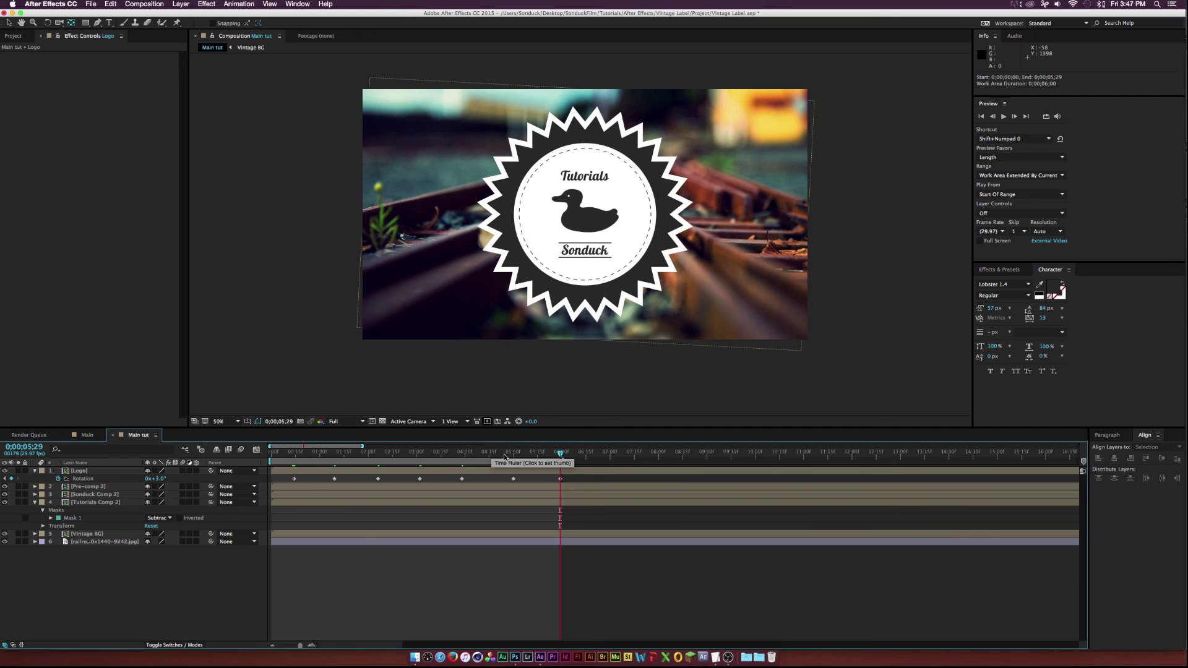
drag(504, 454, 276, 456)
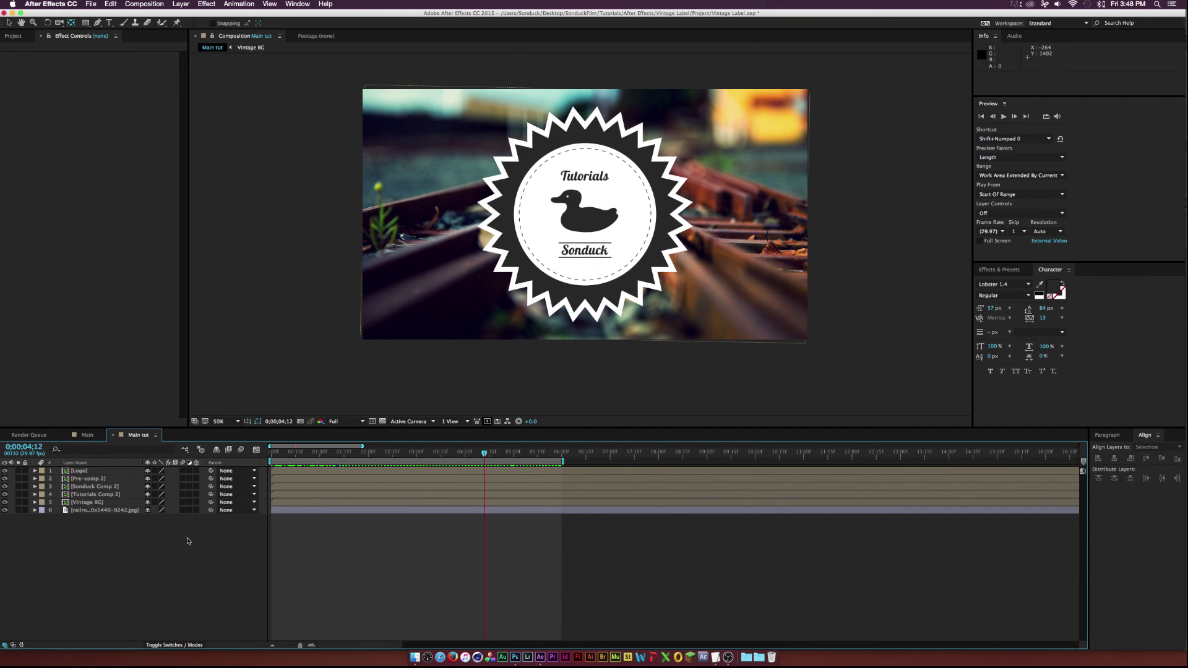
- Turn on motion blur for the five label layers and for the composition, and preview the animation
click(92, 470)
shift+click(88, 501)
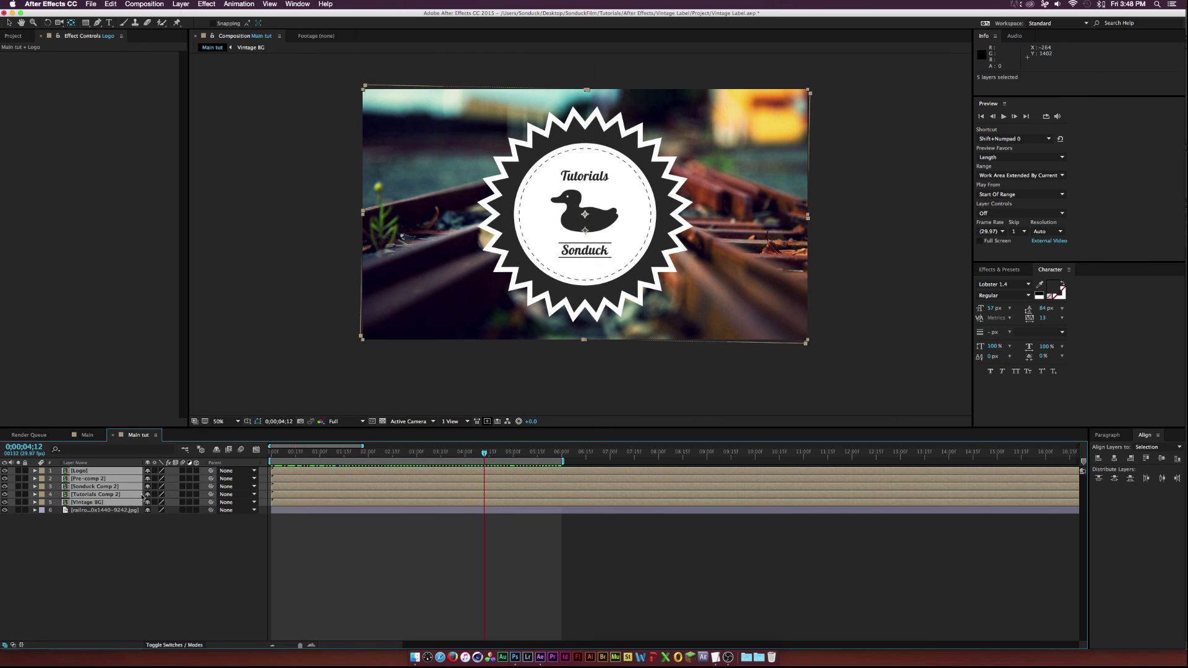
click(182, 474)
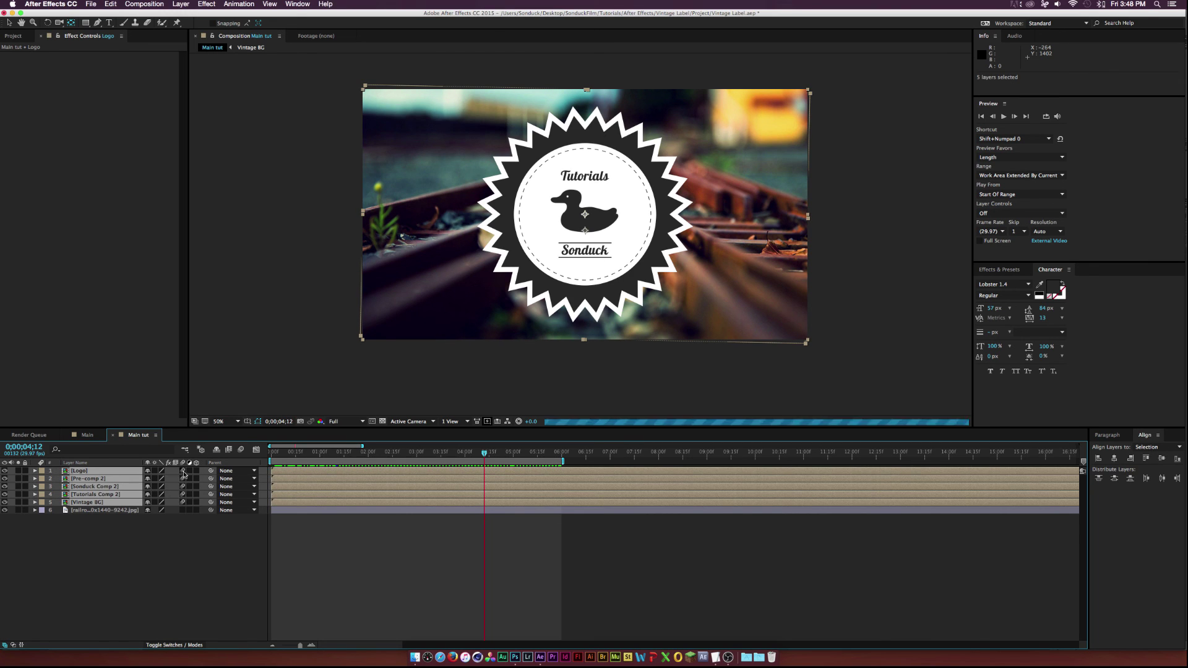
click(239, 449)
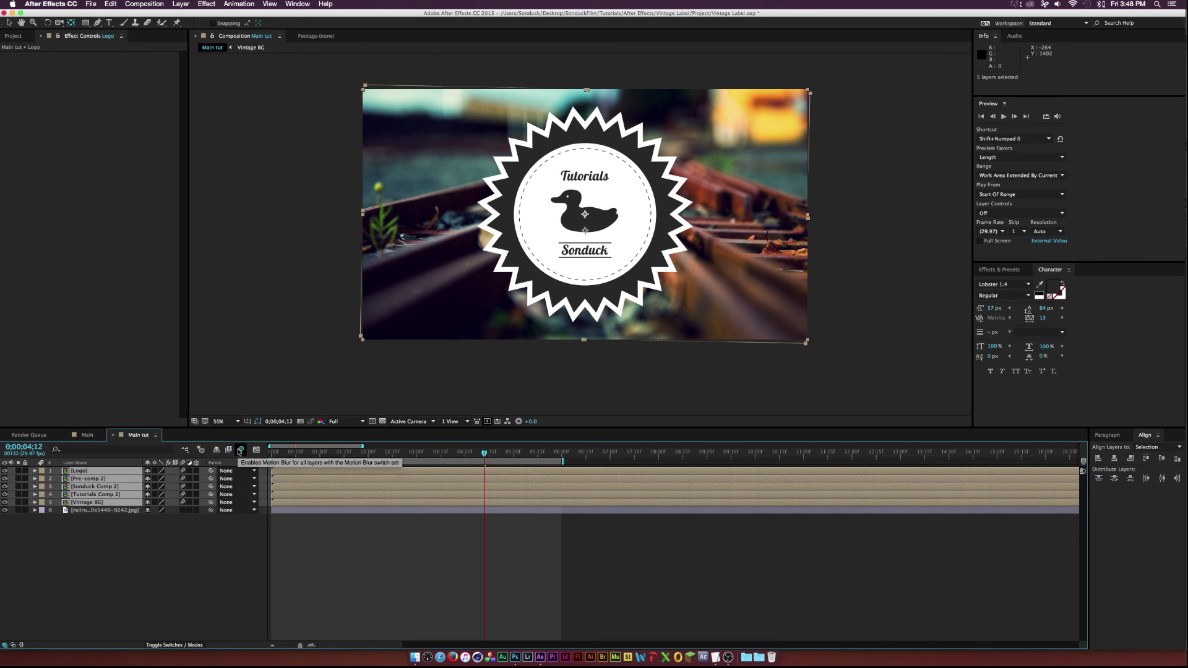
click(317, 454)
key(space)
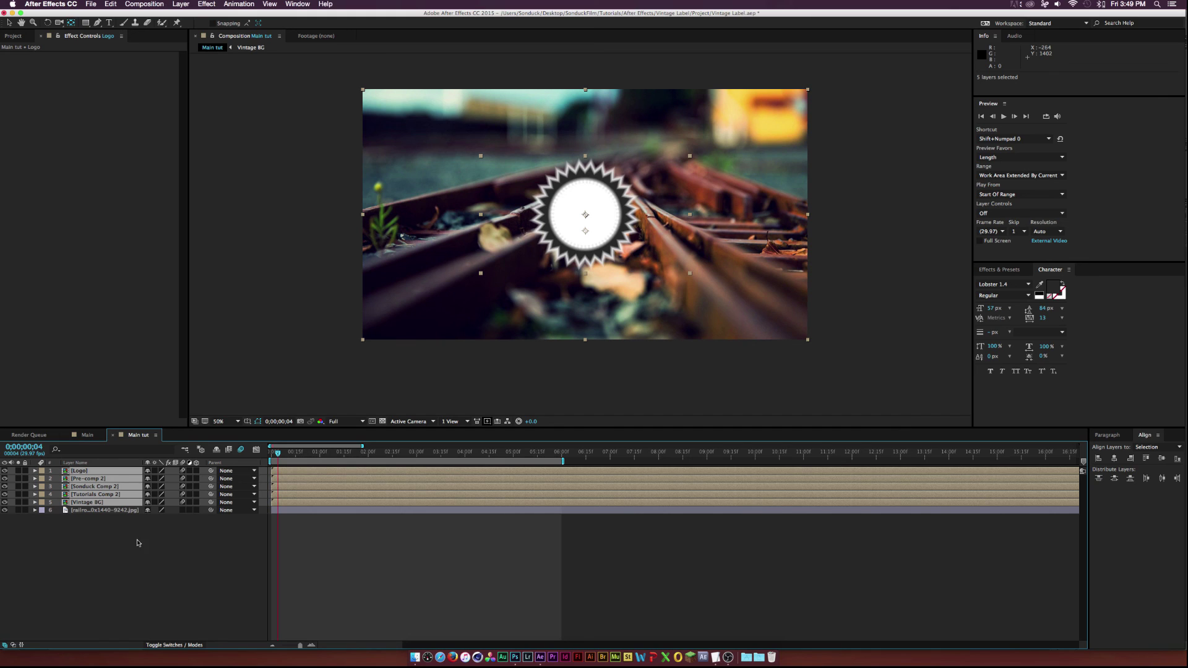
- Pre-compose the five label layers as Vintage Label and scale the resulting layer to 87%
key(super+shift+c)
text(V)
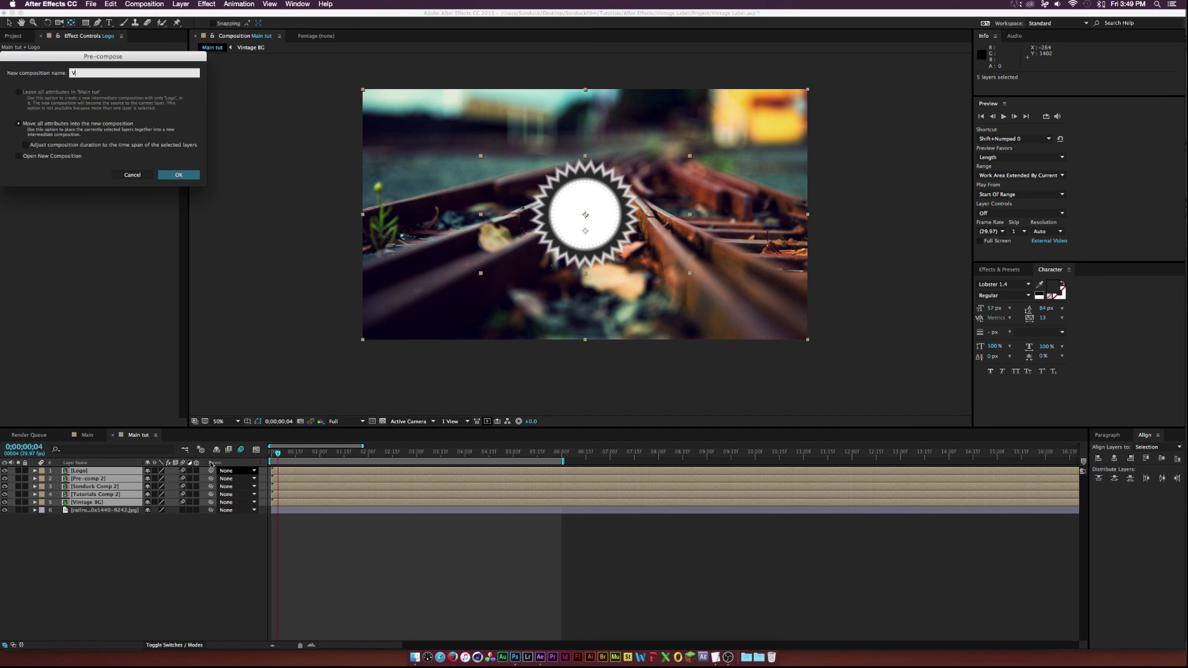
text(intage Label)
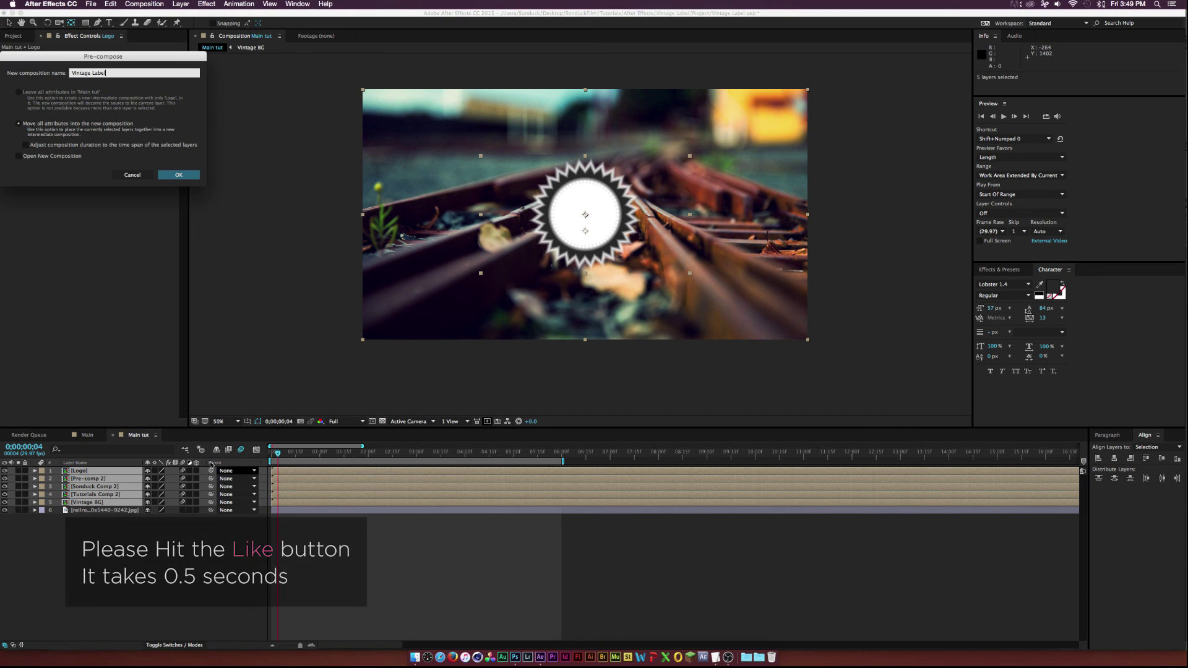
key(Return)
key(s)
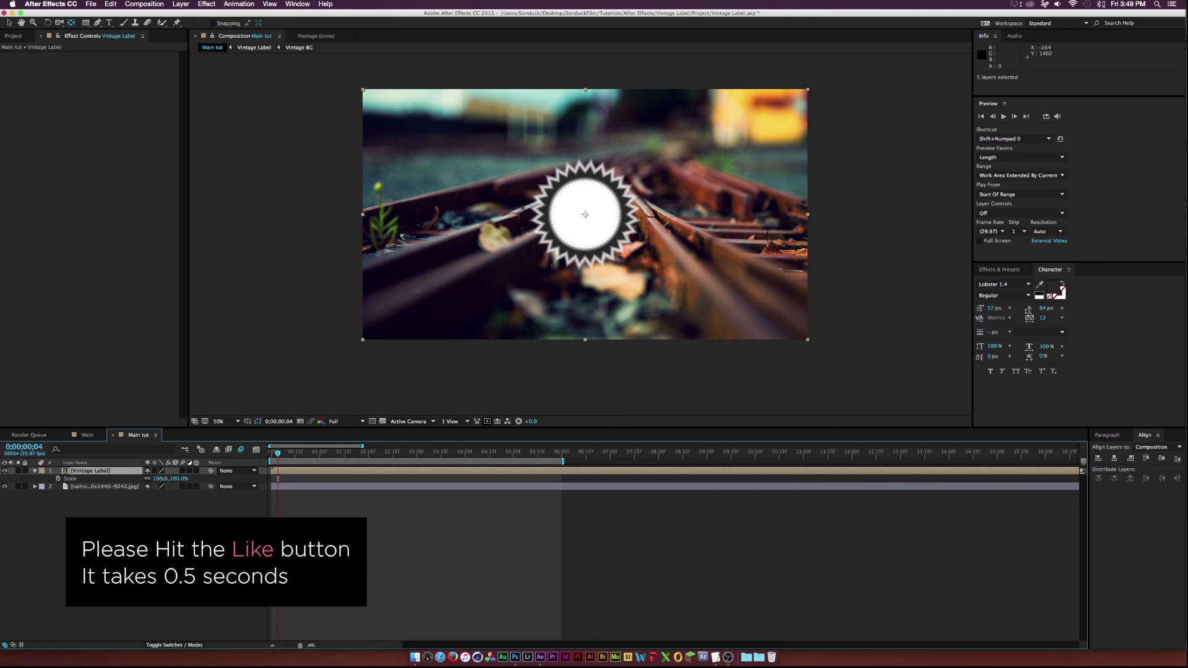
drag(158, 479, 159, 482)
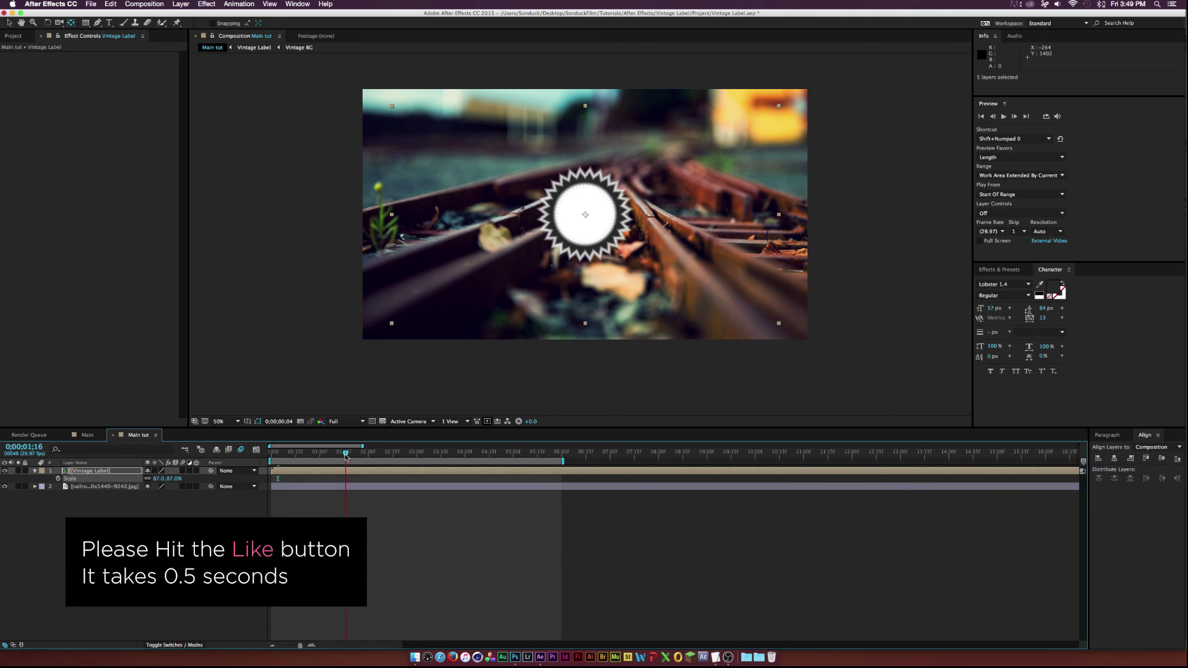